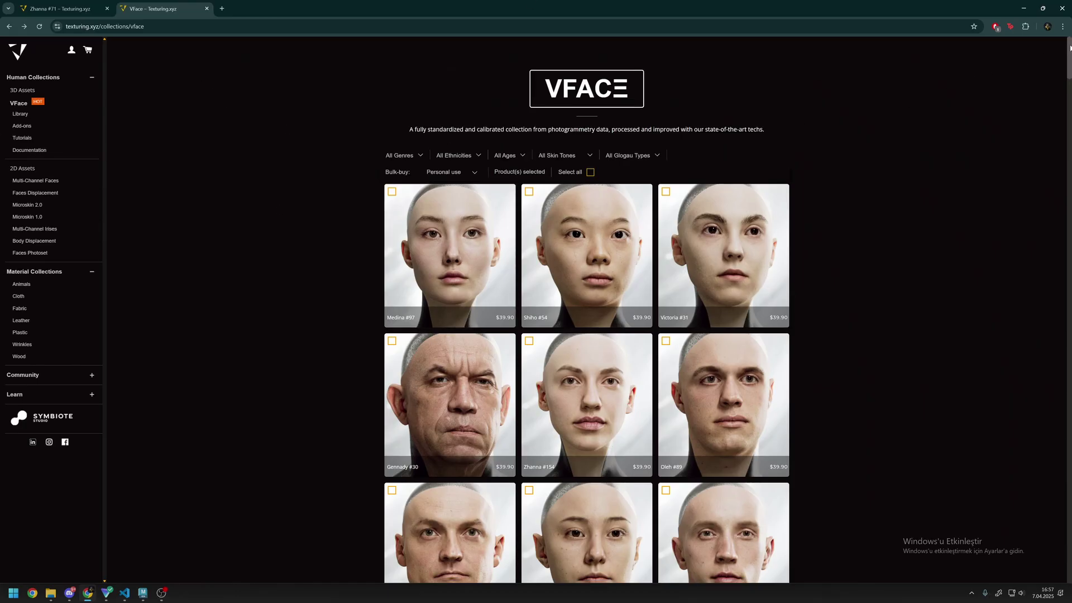
Step: Browse the VFace collection and view the Zhanna #71 head scan's product page
drag(1064, 50, 1023, 43)
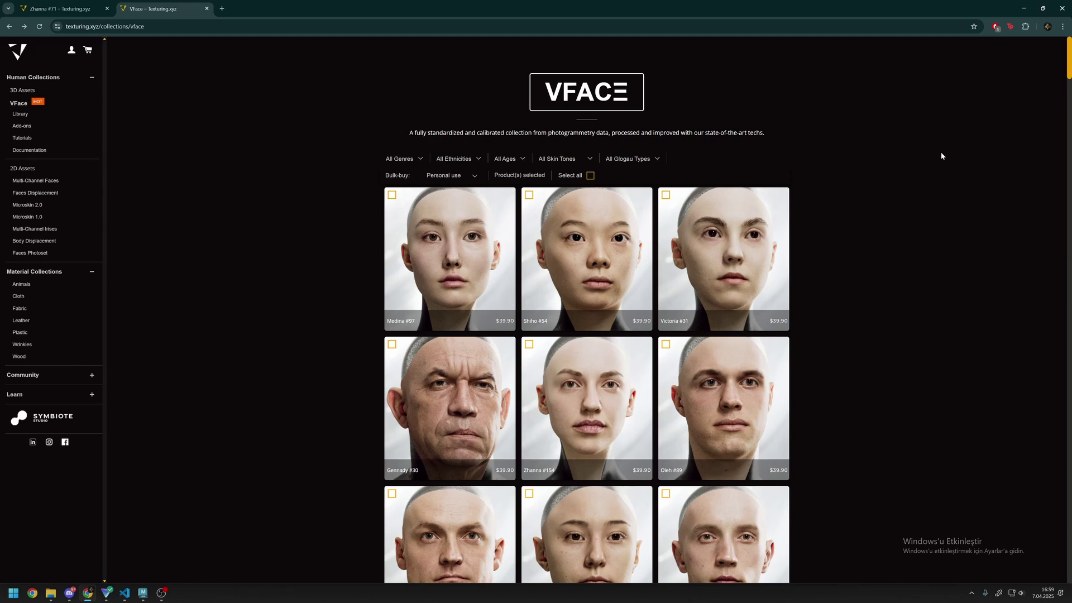
drag(1068, 59, 1030, 316)
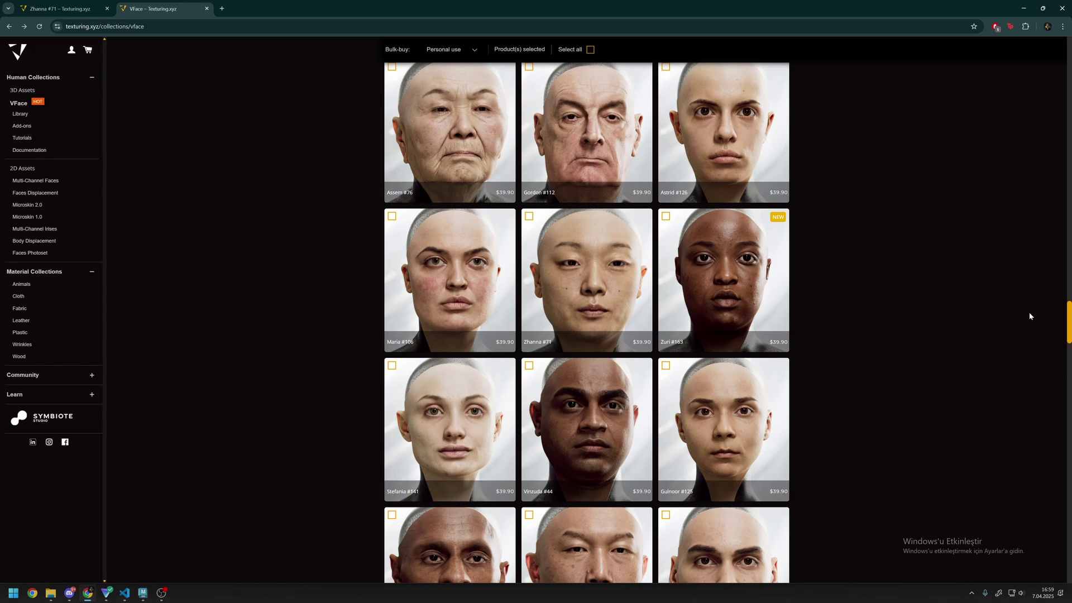
click(586, 264)
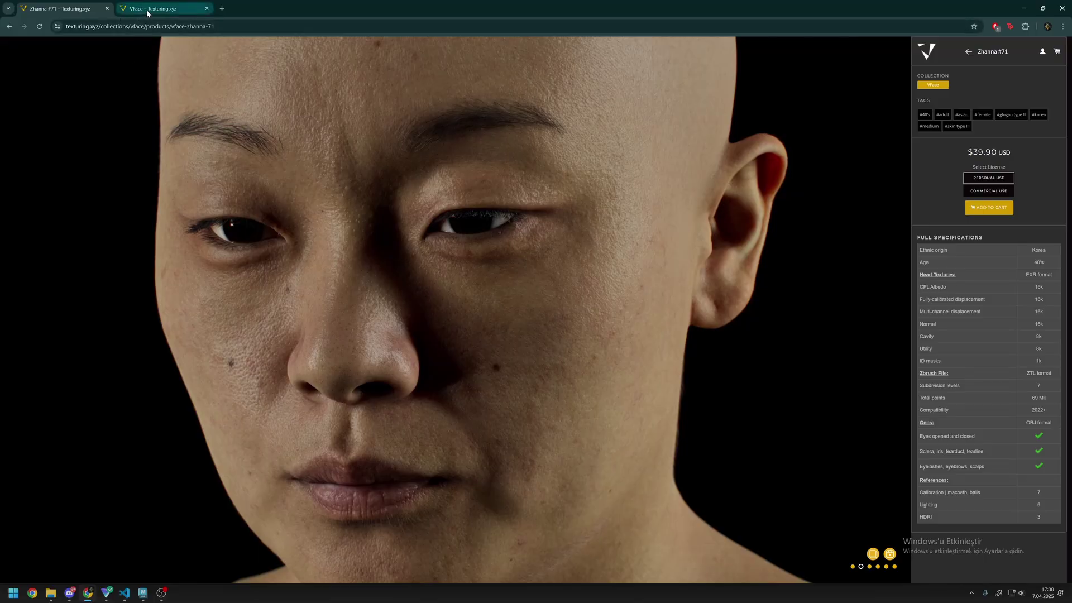
click(146, 8)
scroll(282, 296, up, 6)
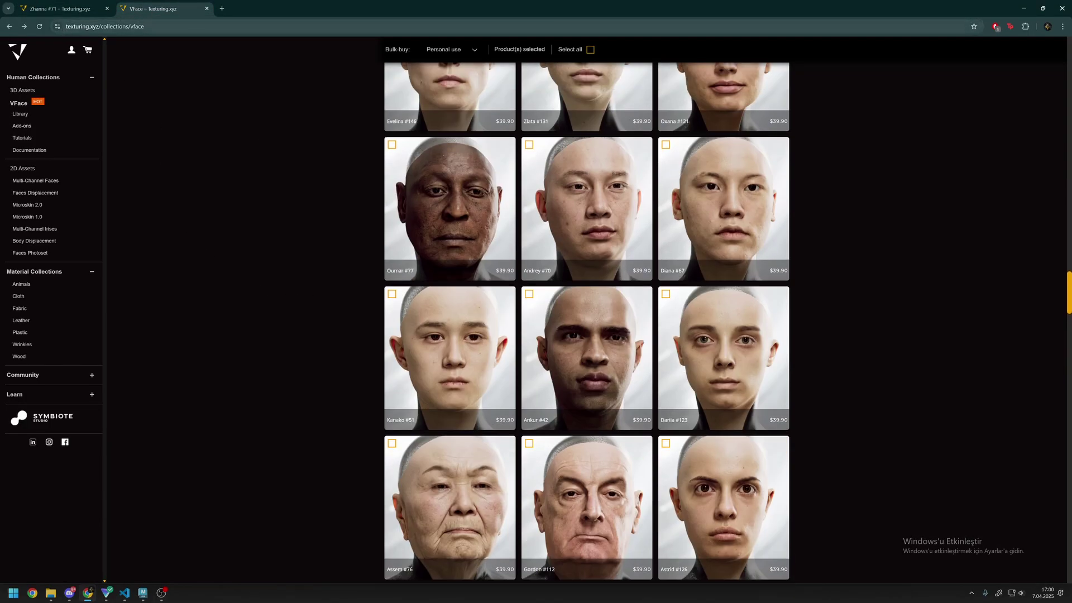
scroll(311, 361, up, 3)
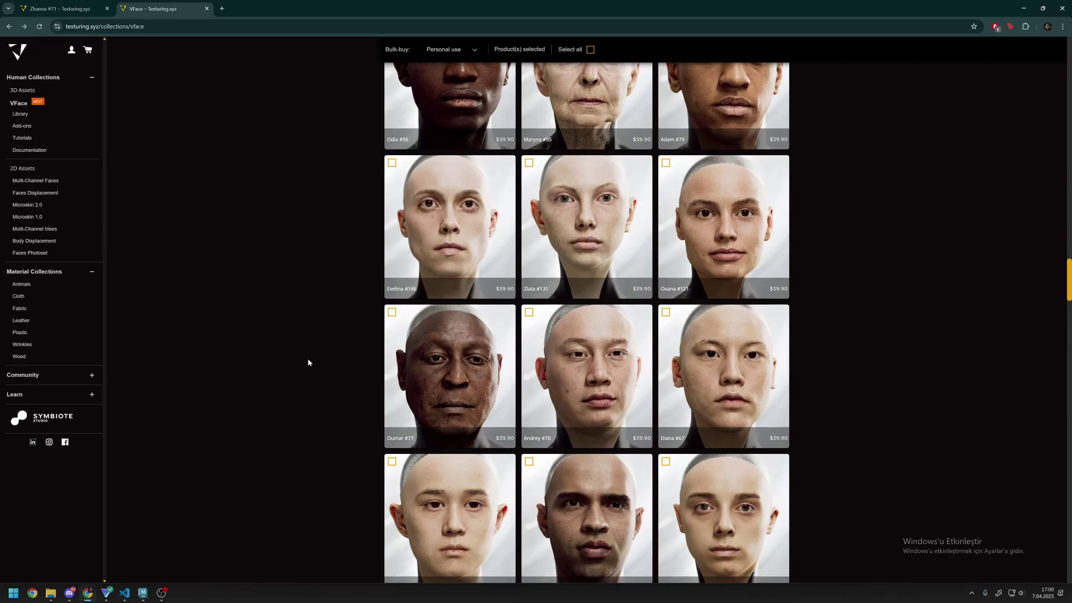
Step: Switch to Maya, start MetaPipe's Custom Topo Genetics workflow, and batch import the scanned head and both eye meshes
key(alt+Tab)
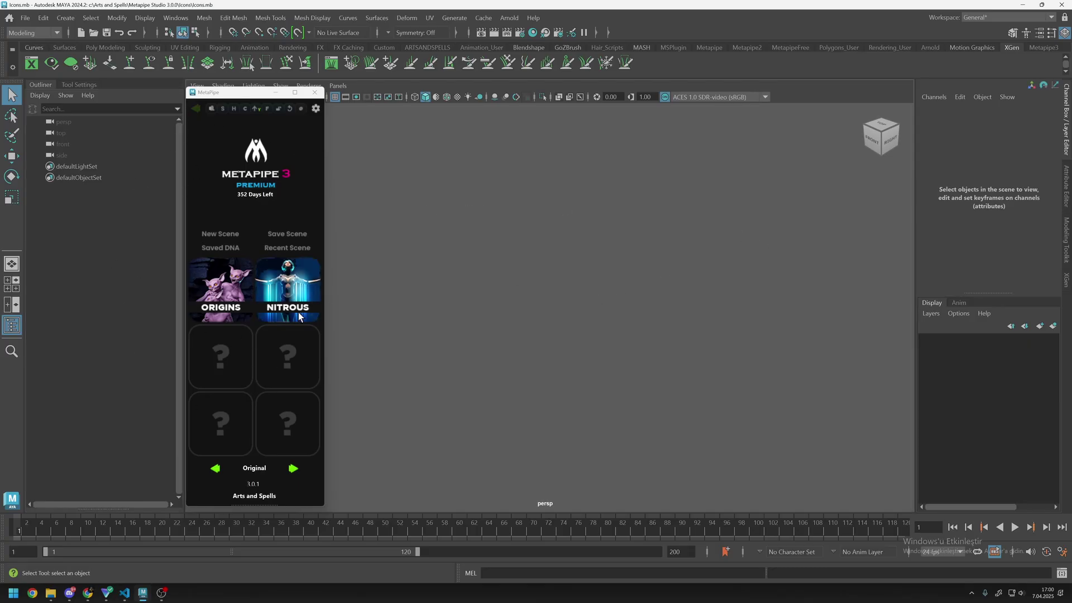
click(292, 469)
click(236, 282)
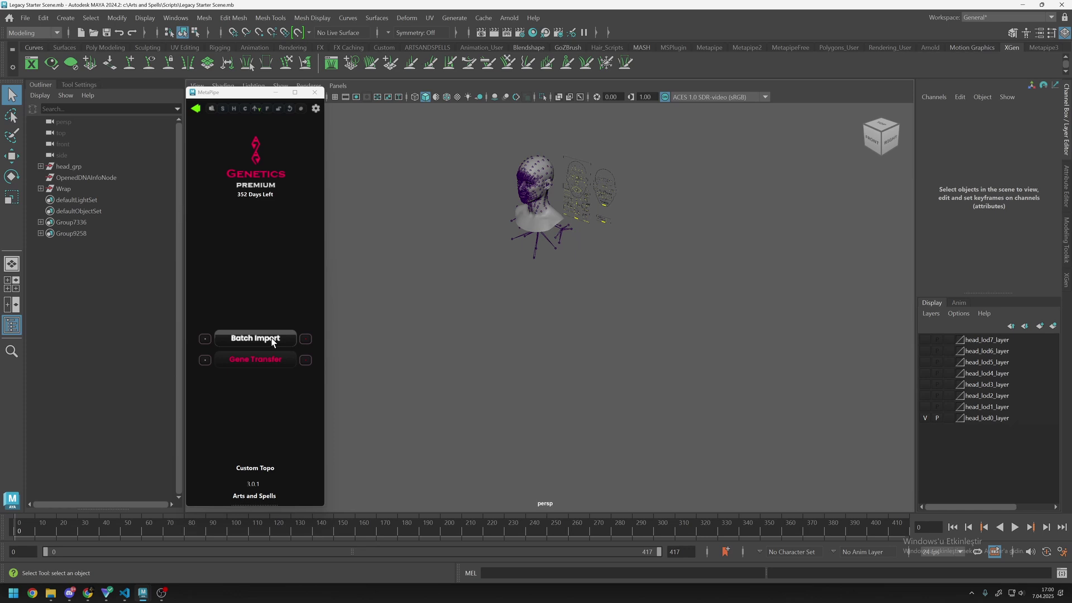
click(272, 339)
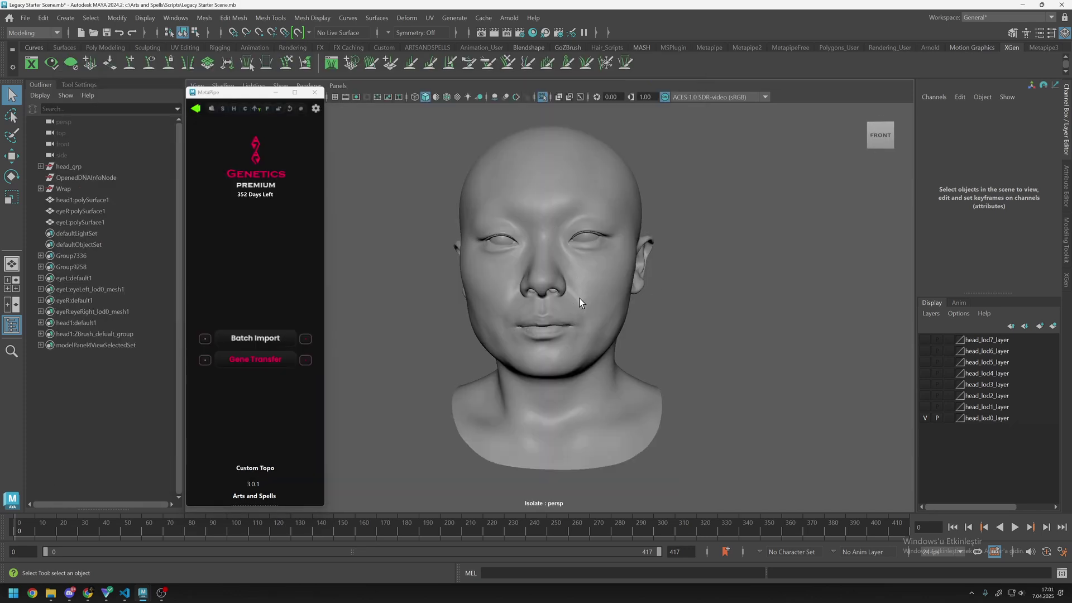
Step: Examine the imported head mesh and the two separate eye meshes from the front and side
click(616, 293)
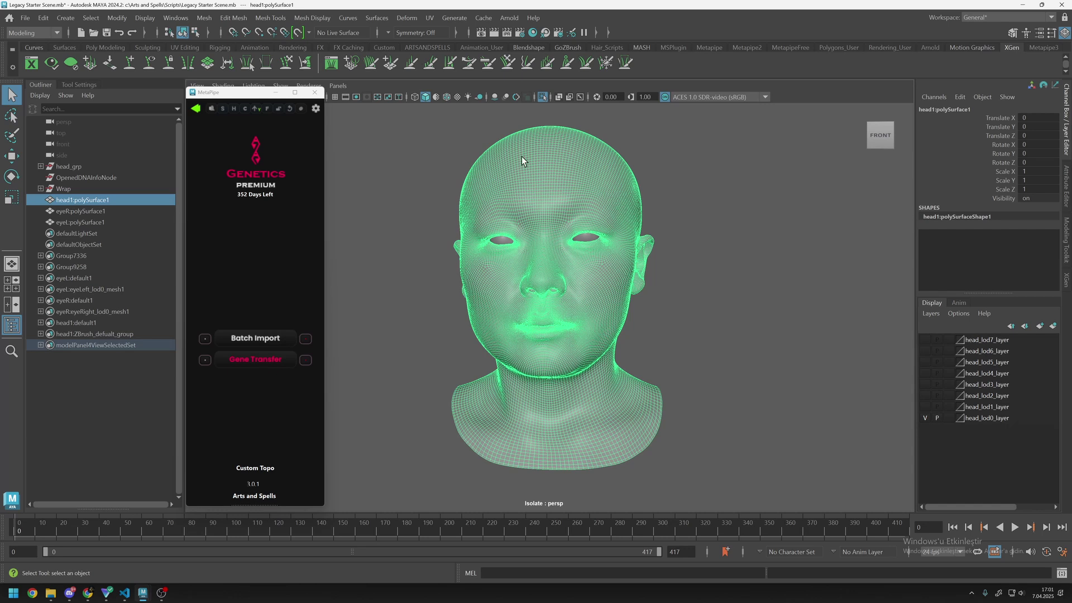
alt+drag(614, 328, 640, 291)
click(640, 291)
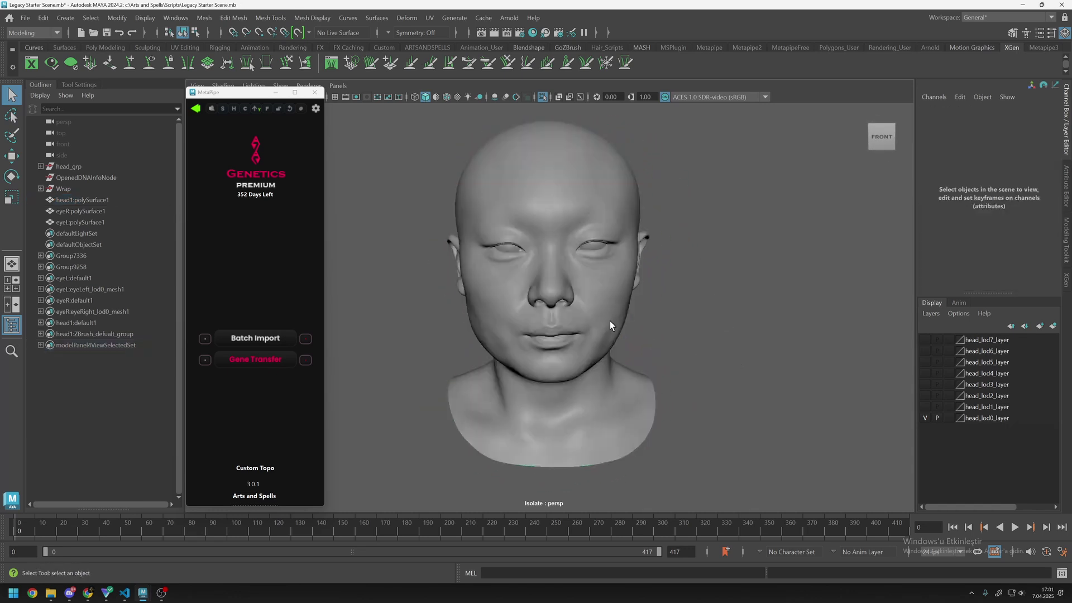
click(509, 249)
click(596, 243)
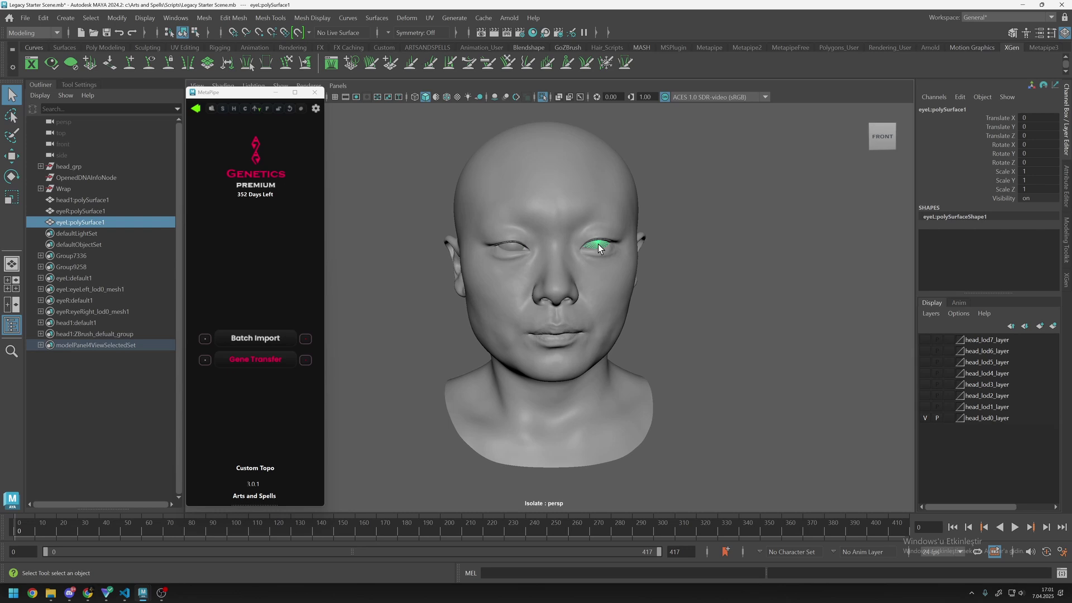
click(508, 249)
click(656, 298)
alt+drag(653, 350, 558, 353)
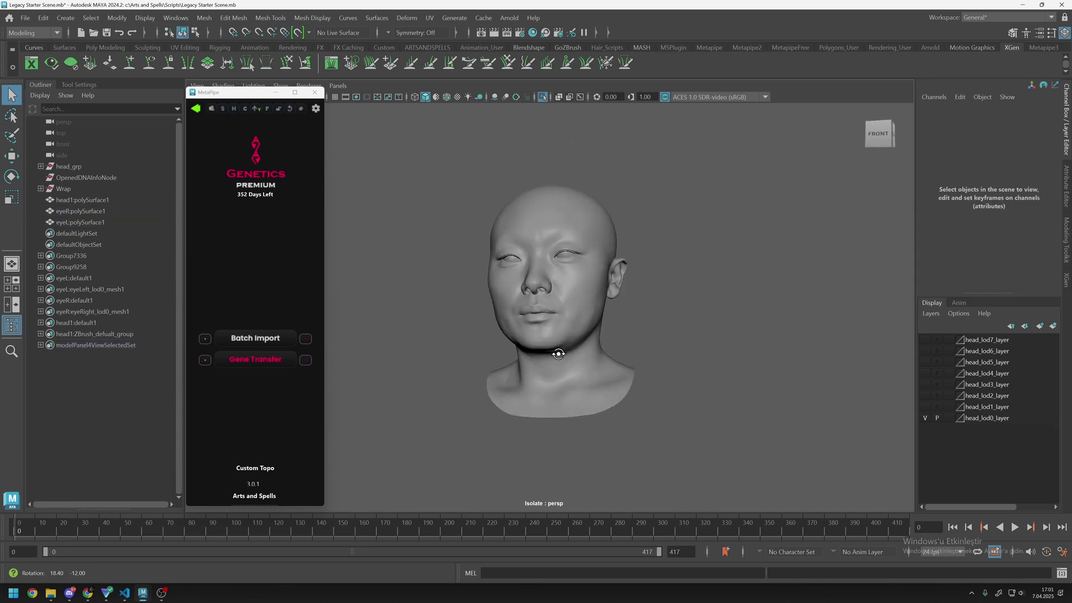
drag(430, 349, 563, 427)
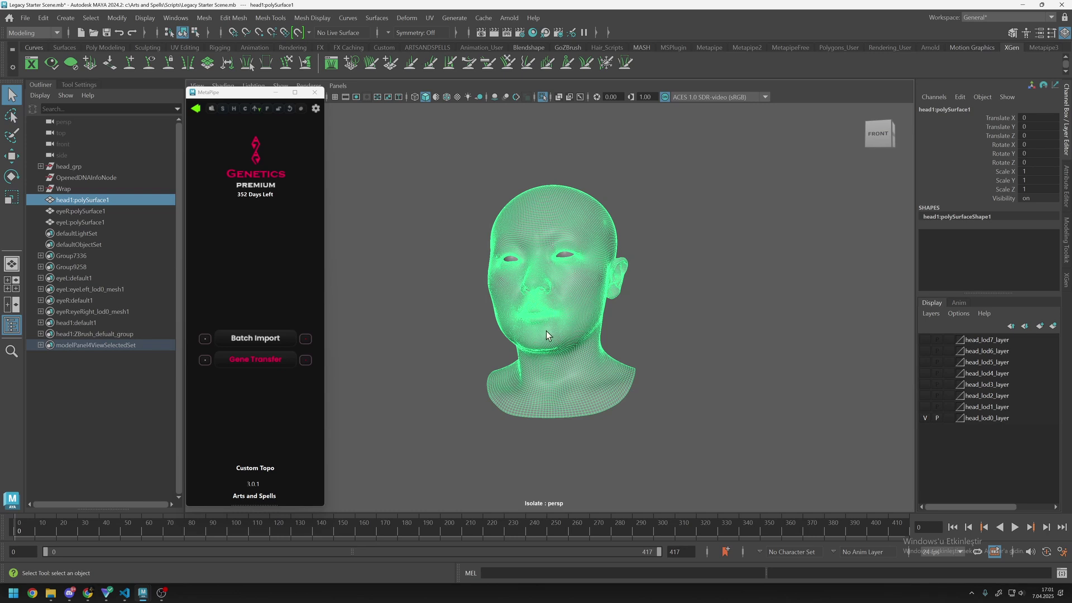
Step: Apply the xyzSub2 custom template to the selected head mesh in the Gene Transfer settings
click(208, 360)
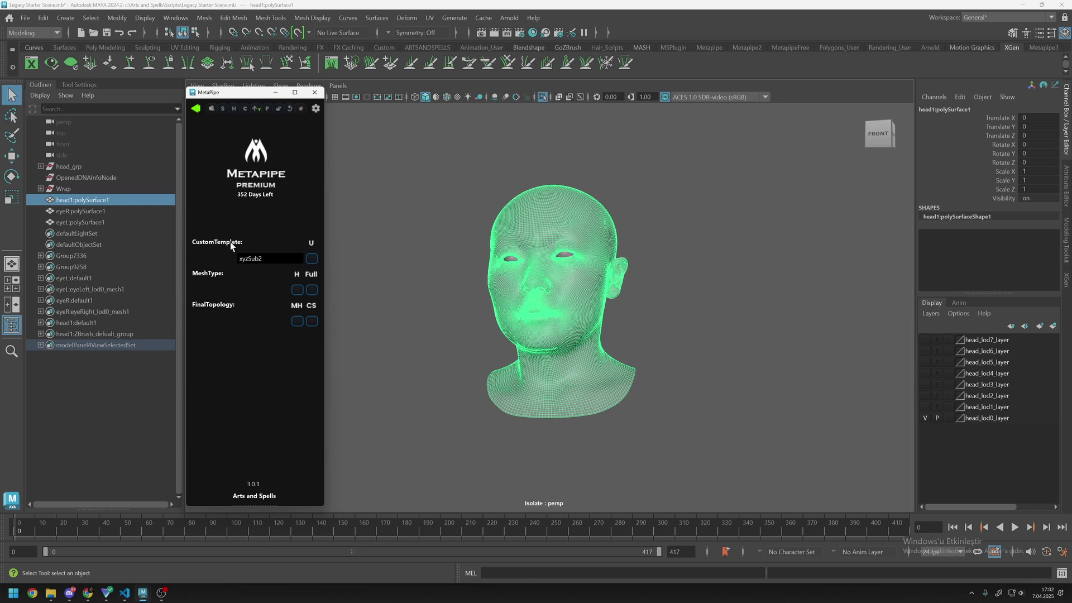
click(239, 258)
drag(240, 258, 248, 258)
click(249, 258)
mouse_move(248, 258)
mouse_down()
mouse_move(259, 258)
mouse_move(247, 258)
mouse_up()
click(262, 259)
key(BackSpace)
key(ctrl+z)
click(240, 258)
click(311, 258)
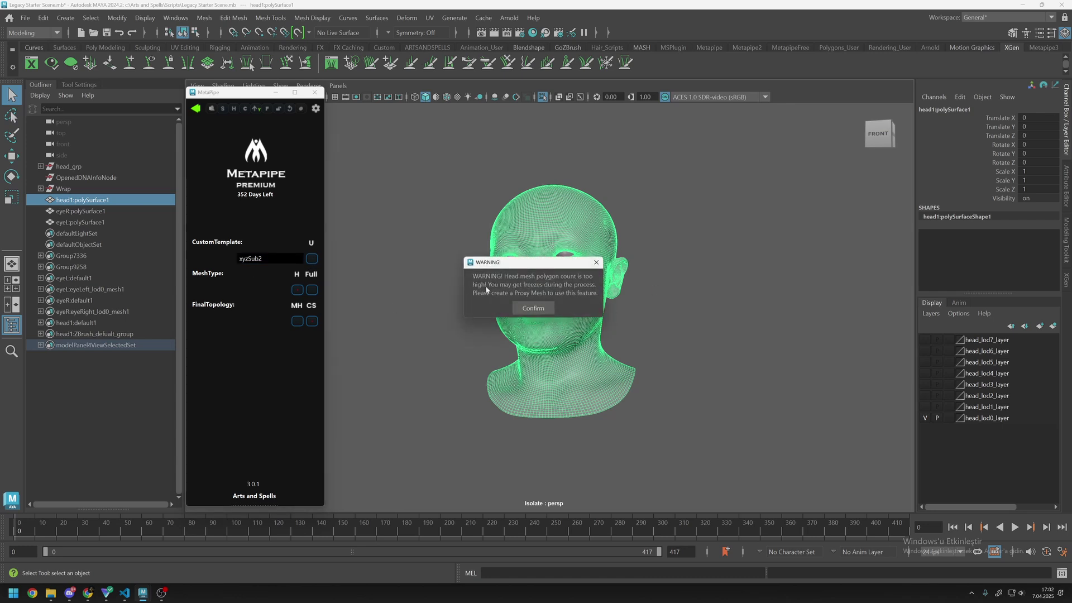
click(536, 310)
click(536, 311)
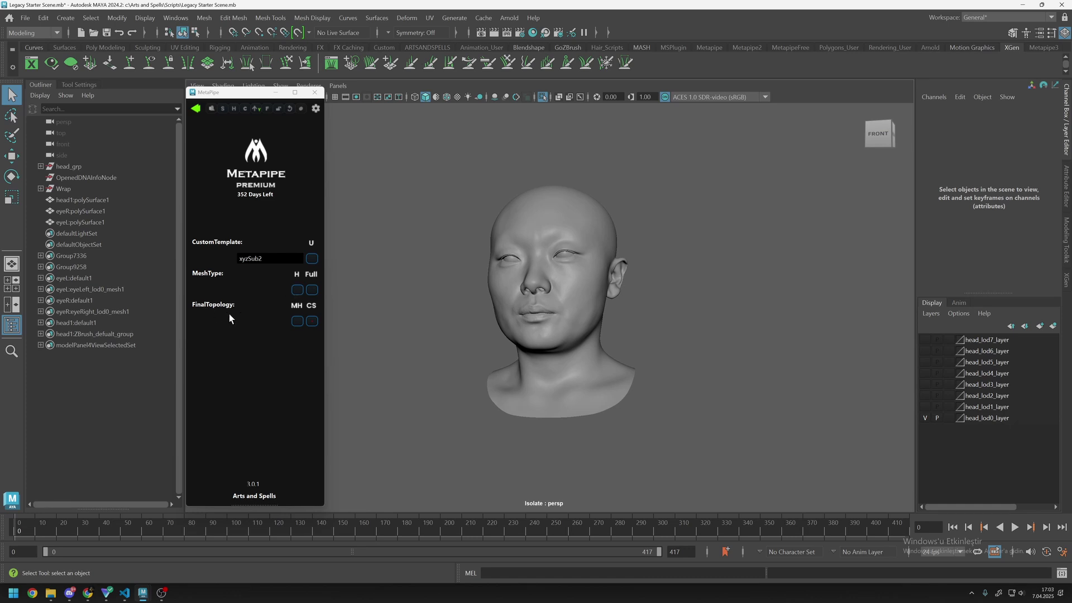
click(195, 108)
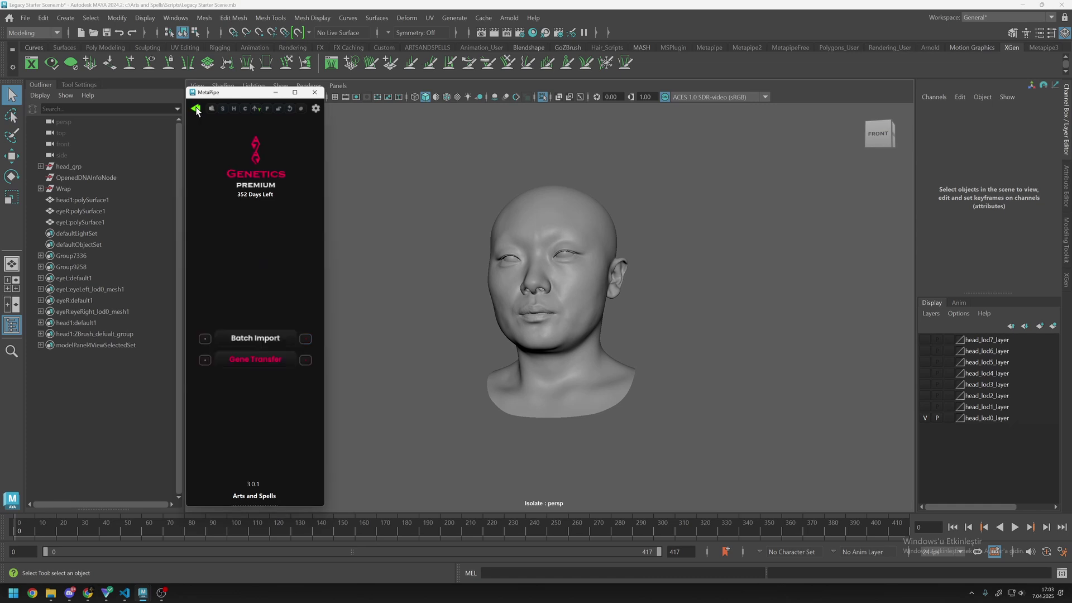
Step: Run Gene Transfer on the imported head mesh and turn off the isolated view
click(622, 373)
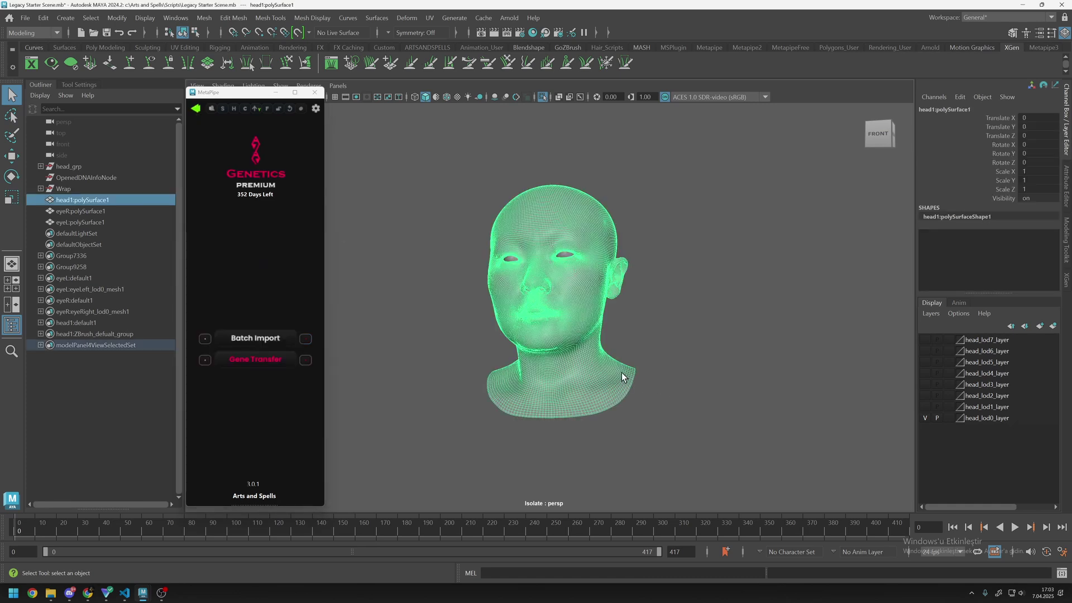
click(243, 360)
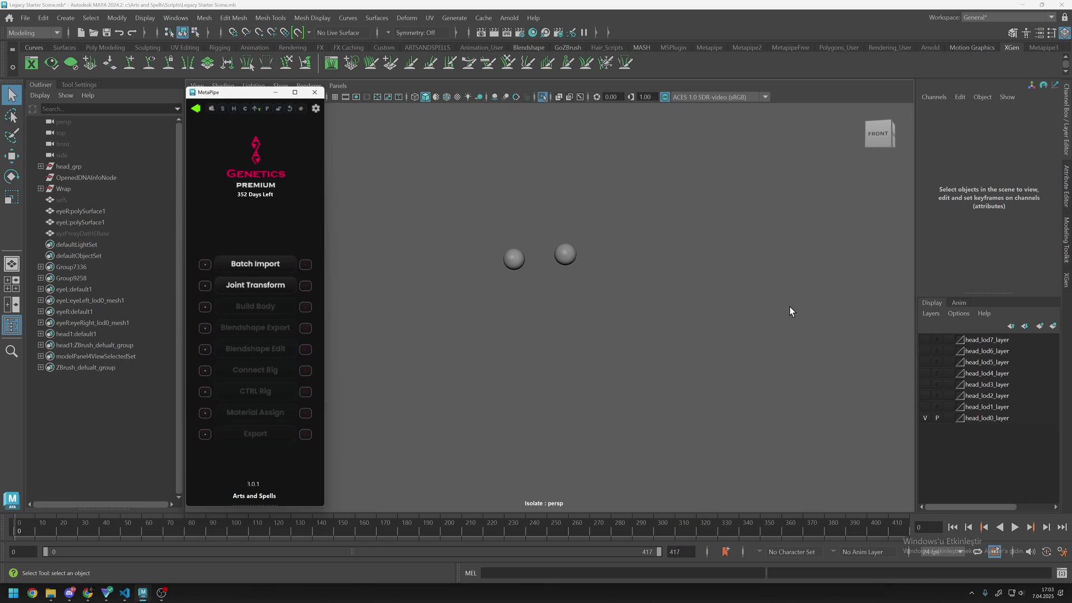
click(541, 96)
Step: Inspect the wrapped head mesh both isolated and with the facial joints, and review the Joint Transform options
alt+drag(581, 296, 591, 303)
click(608, 361)
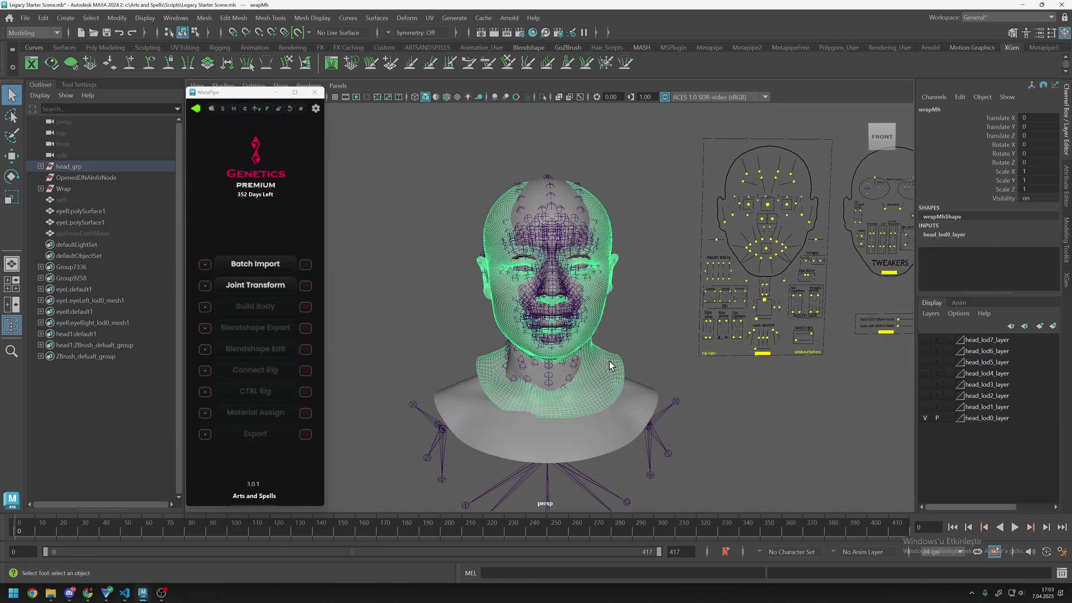
click(542, 98)
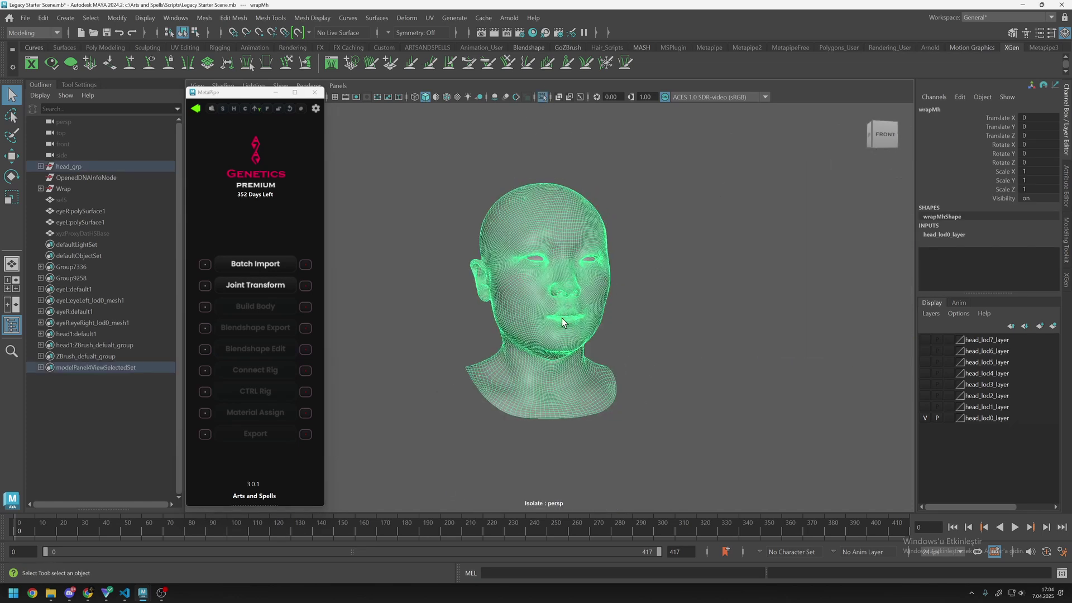
click(720, 364)
alt+drag(720, 364, 638, 296)
key(ctrl+1)
scroll(637, 369, down, 4)
alt+middle_drag(638, 370, 559, 302)
scroll(559, 302, up, 5)
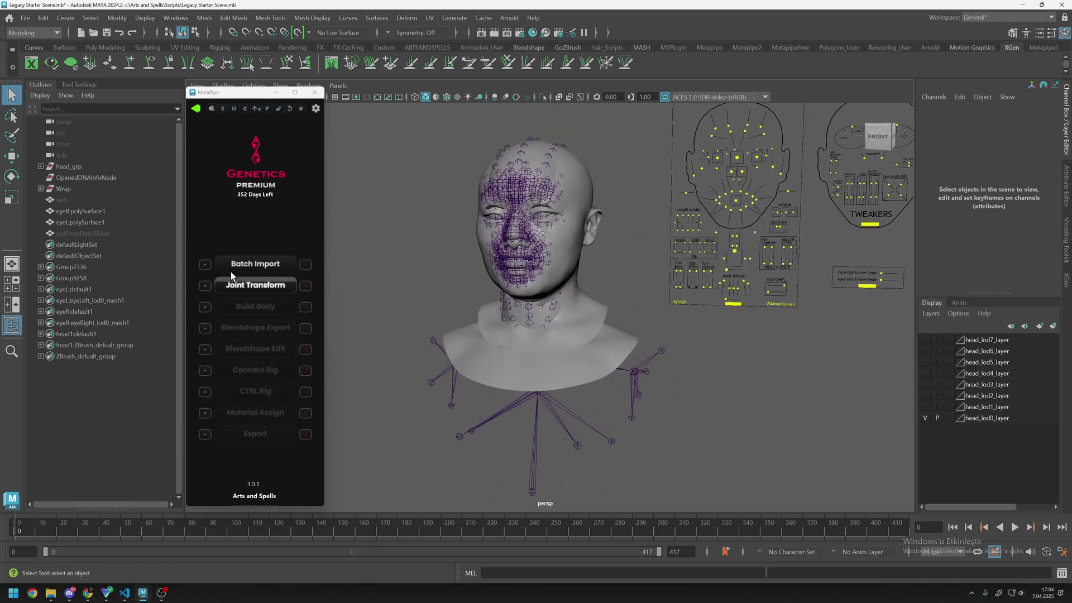
click(205, 286)
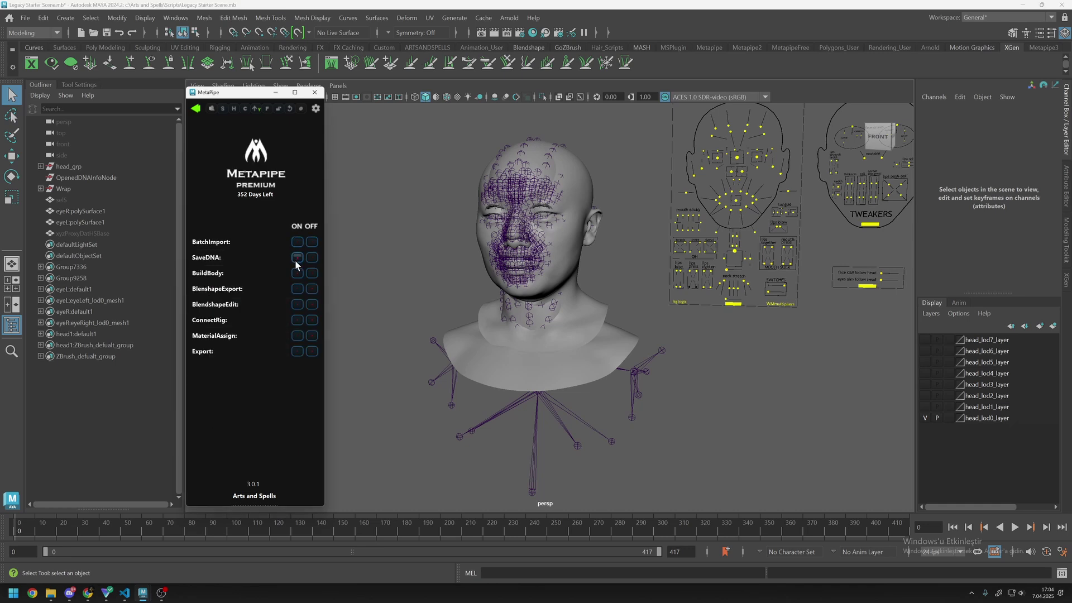
click(196, 108)
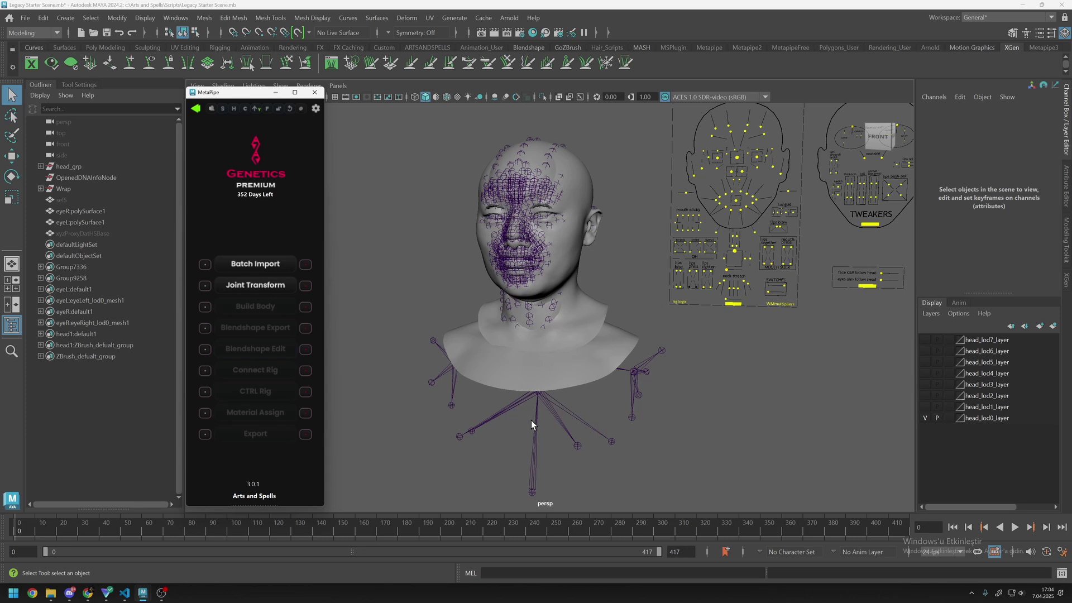
Step: Batch import the body mesh f_med_nrw_body_lod0_mesh.obj from the C:\Arts and Spells folder
click(242, 266)
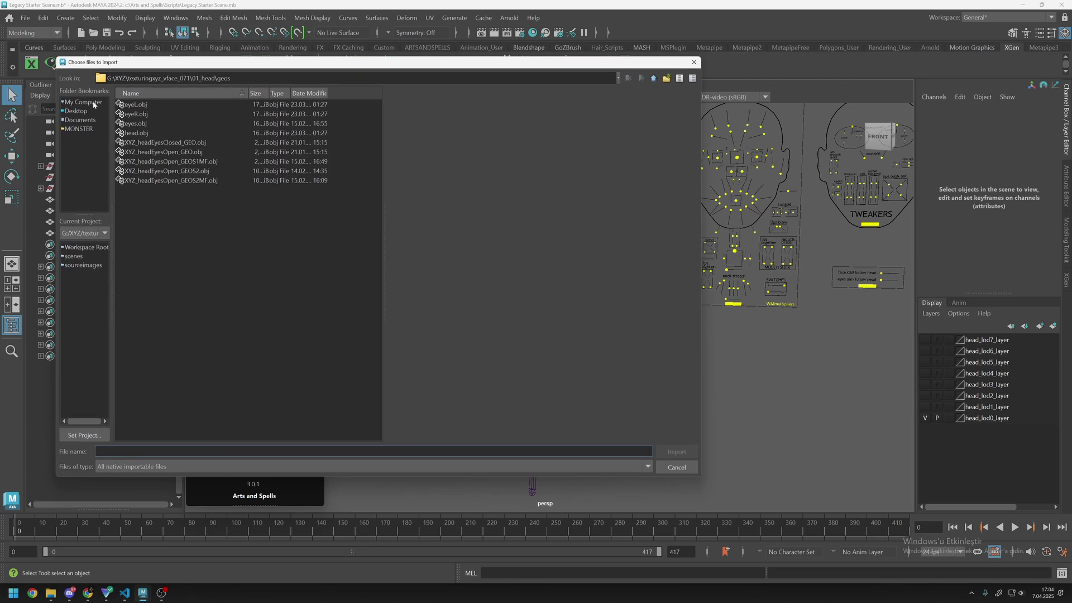
double_click(146, 115)
scroll(165, 412, down, 5)
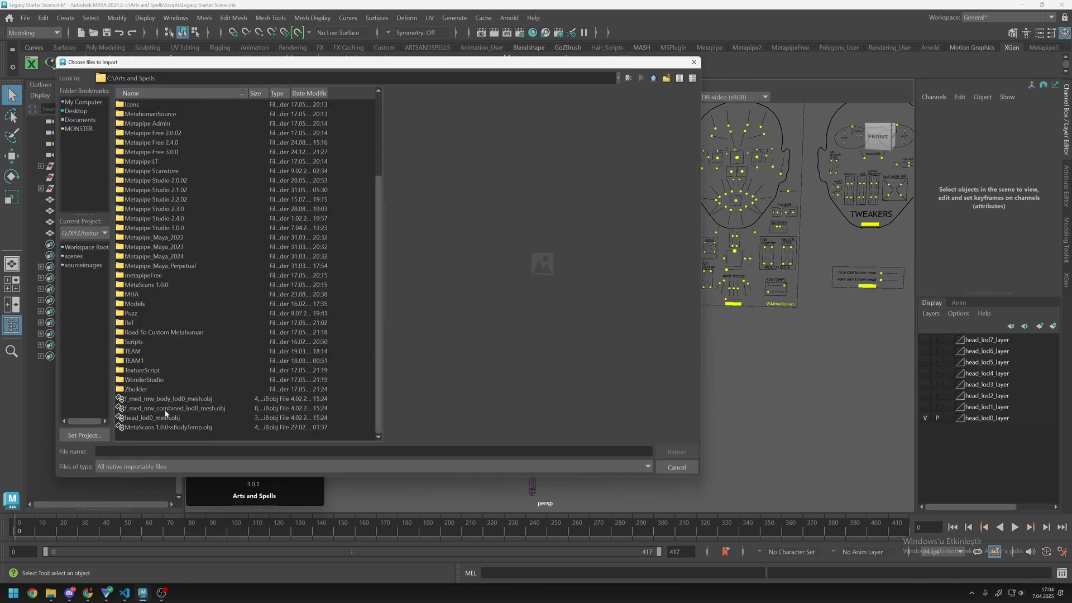
double_click(166, 398)
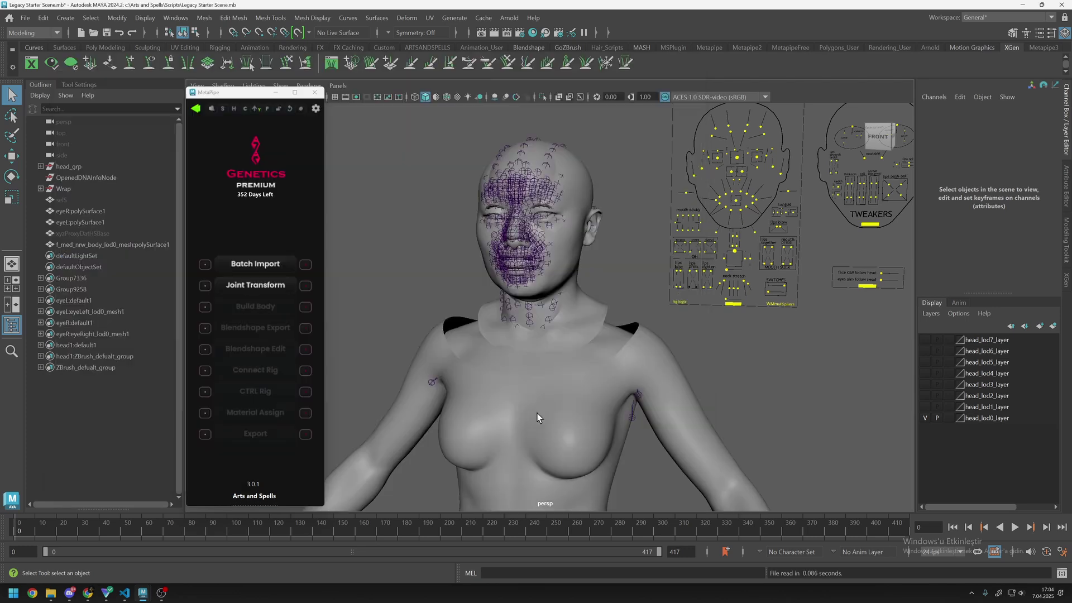
Step: Run Joint Transform on the imported body, the left and right eye meshes and the wrapped head
scroll(537, 413, down, 5)
click(556, 299)
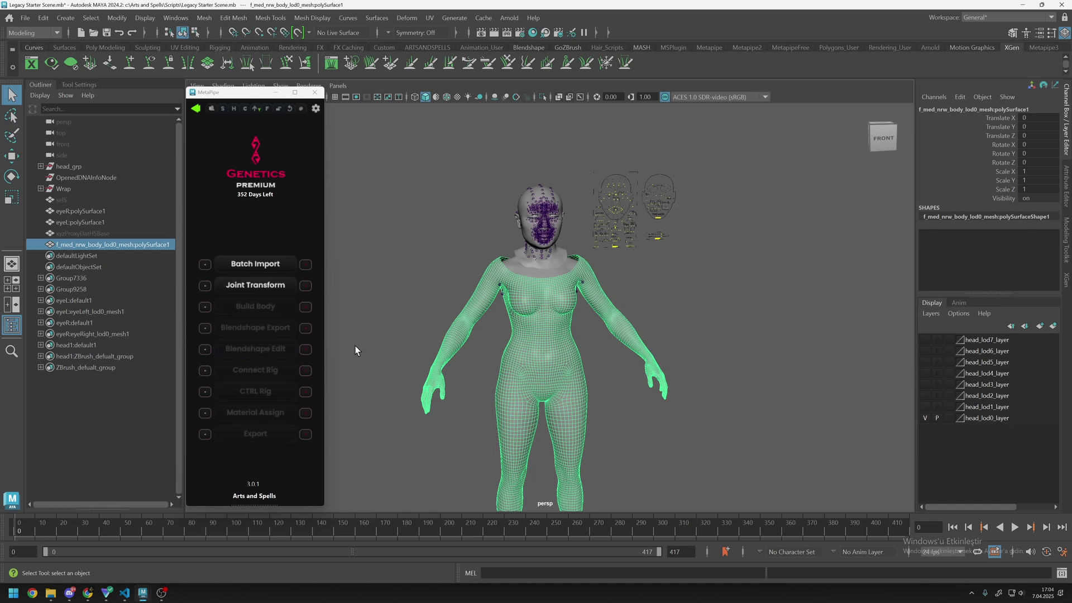
scroll(438, 360, up, 5)
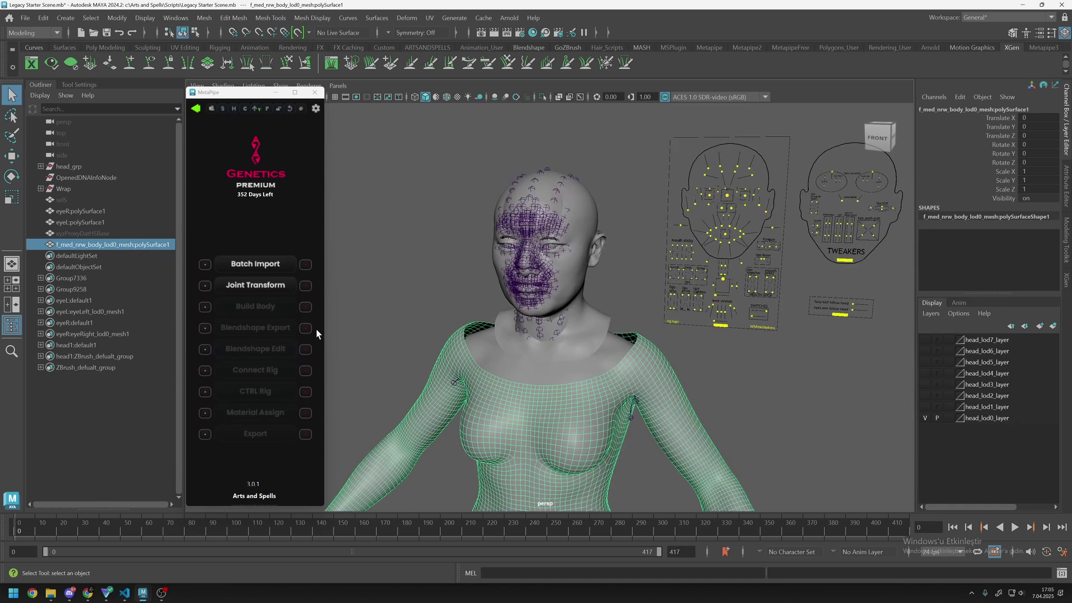
ctrl+click(78, 222)
ctrl+click(78, 211)
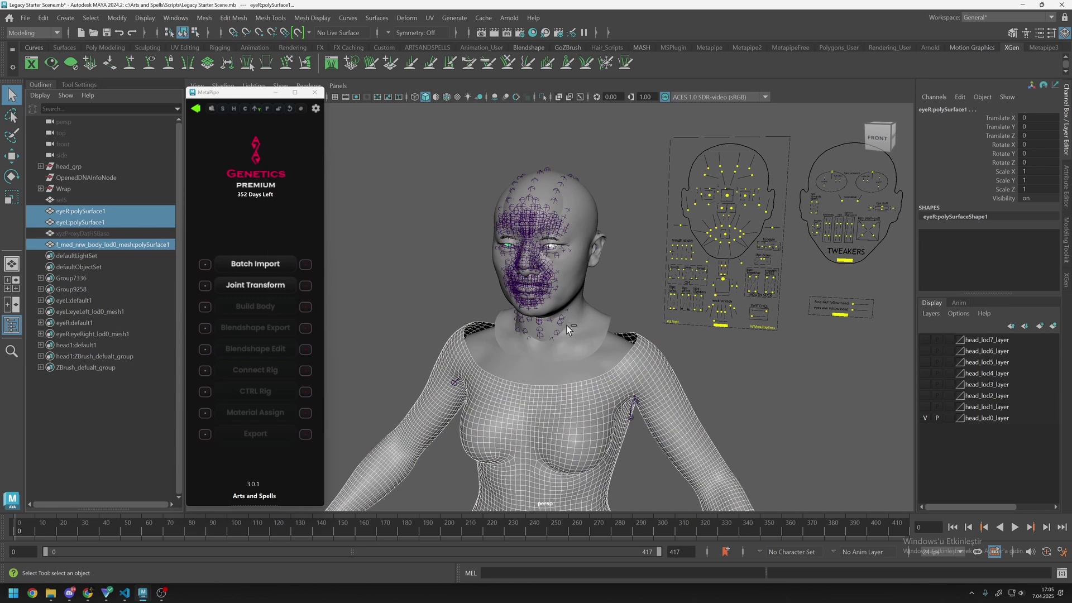
shift+click(594, 313)
alt+drag(590, 314, 619, 307)
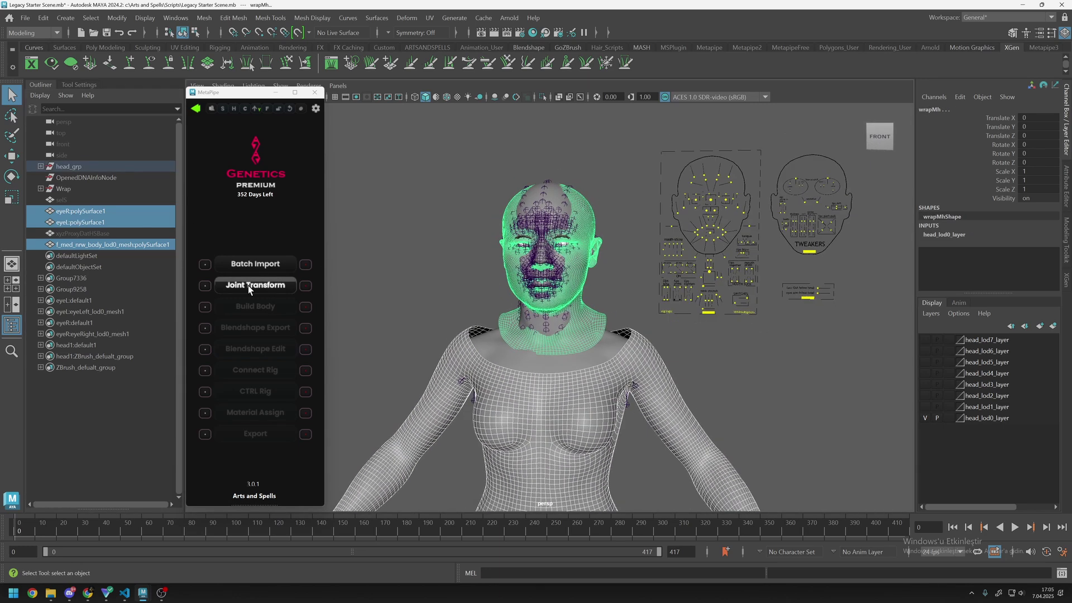
click(248, 286)
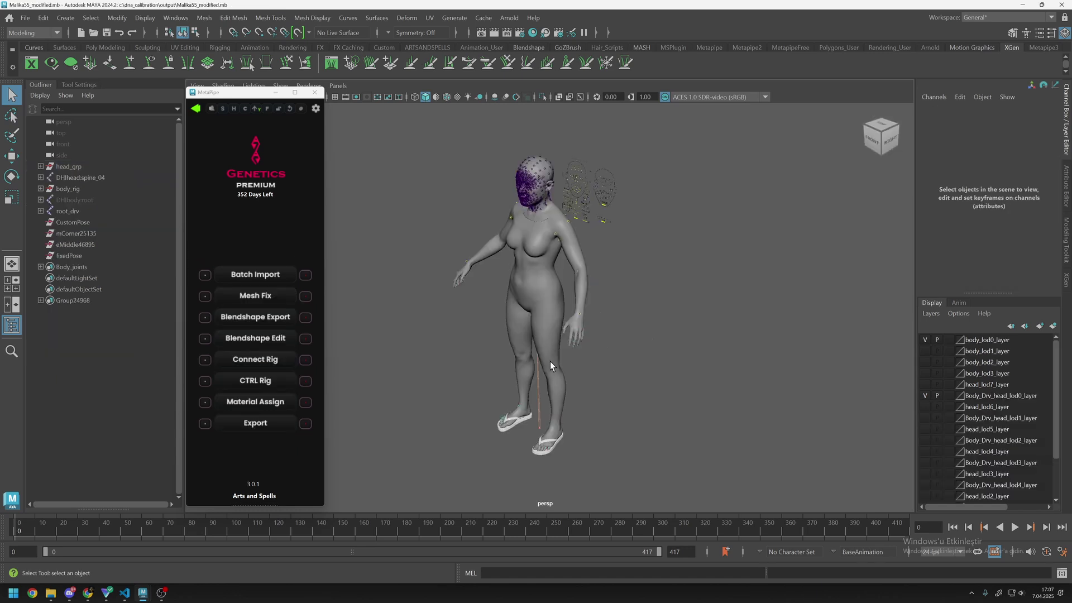
Step: Examine the generated character's custom topology head and its neck seam with the body
alt+drag(550, 361, 572, 339)
scroll(567, 280, up, 5)
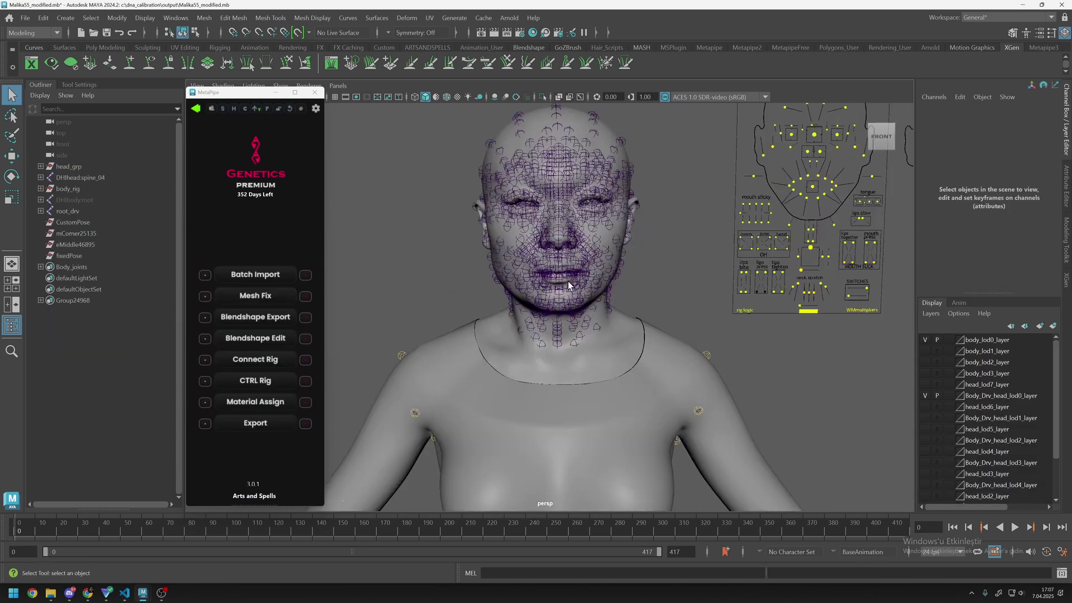
alt+drag(537, 286, 524, 351)
click(486, 376)
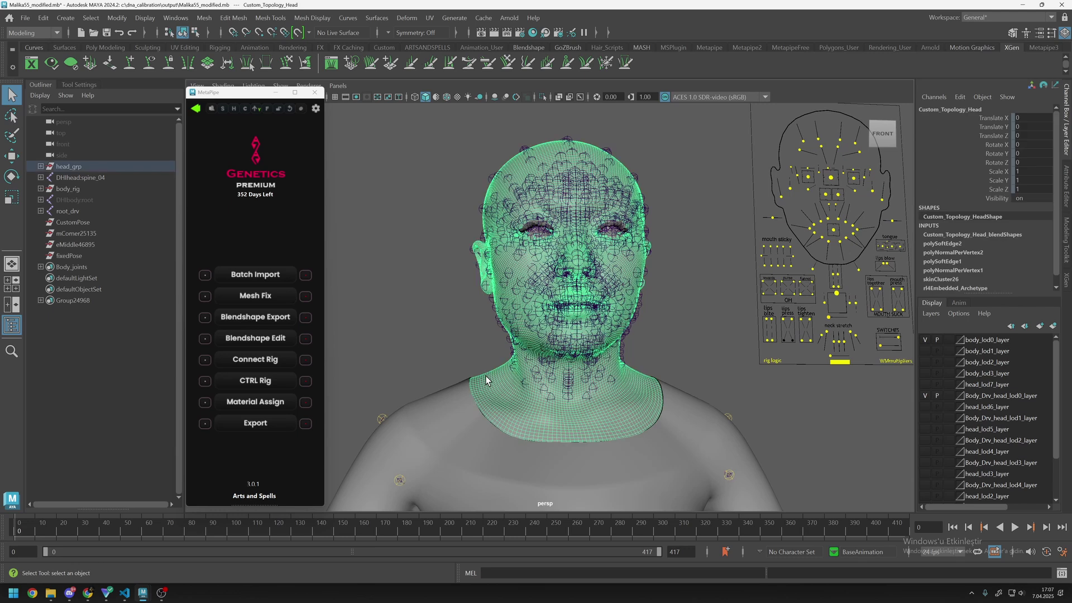
alt+drag(490, 483, 591, 426)
alt+middle_drag(591, 425, 600, 380)
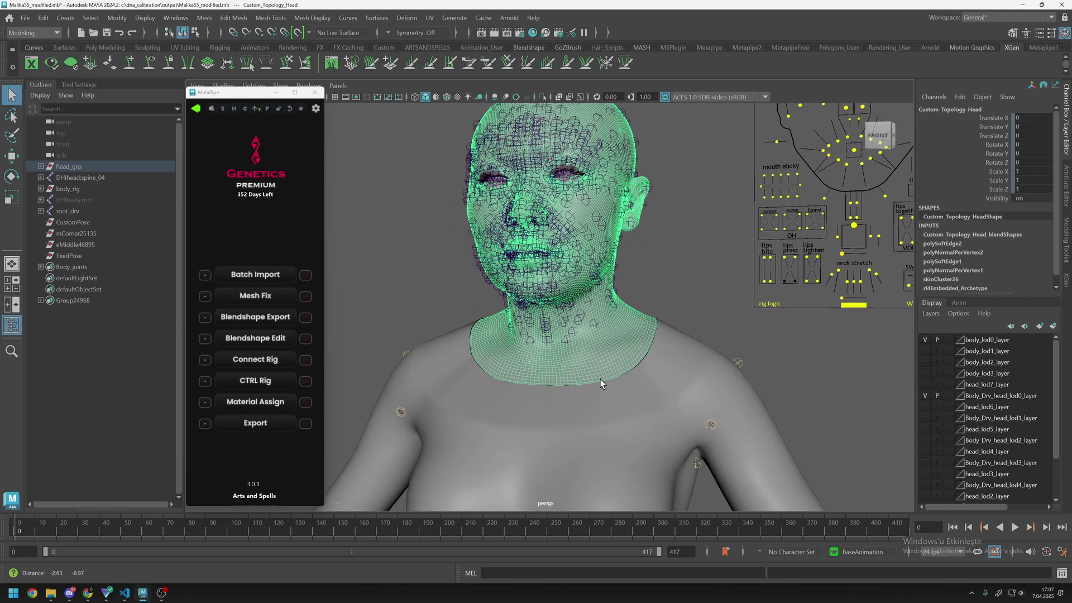
Step: Hide the f_med_nrw_body_lod0_mesh body mesh, leaving the head and the skeleton on display
scroll(600, 379, up, 4)
scroll(654, 302, down, 3)
alt+middle_drag(550, 306, 539, 349)
alt+drag(539, 350, 461, 345)
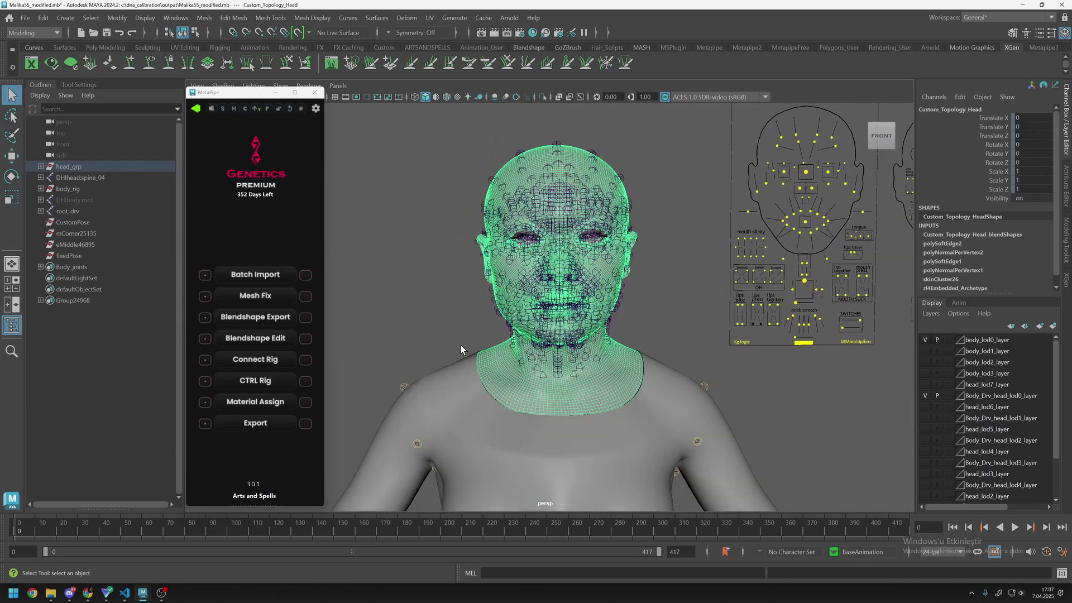
scroll(463, 377, down, 2)
click(465, 359)
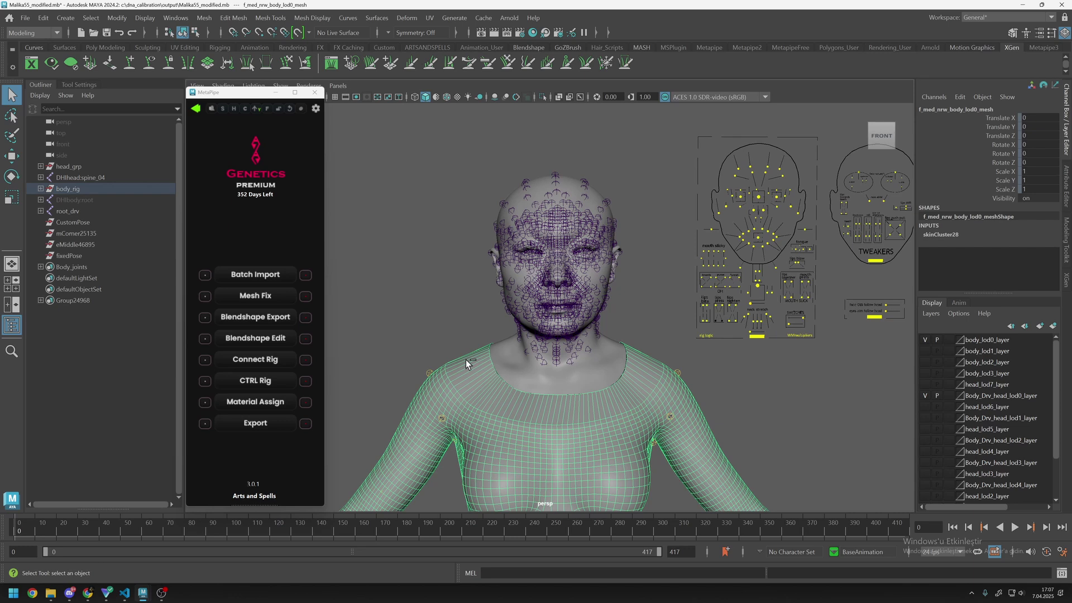
key(ctrl+h)
alt+drag(538, 426, 542, 405)
Step: Set the joint radius to 0.1 for the entire DHIhead:spine_04 joint hierarchy
click(89, 178)
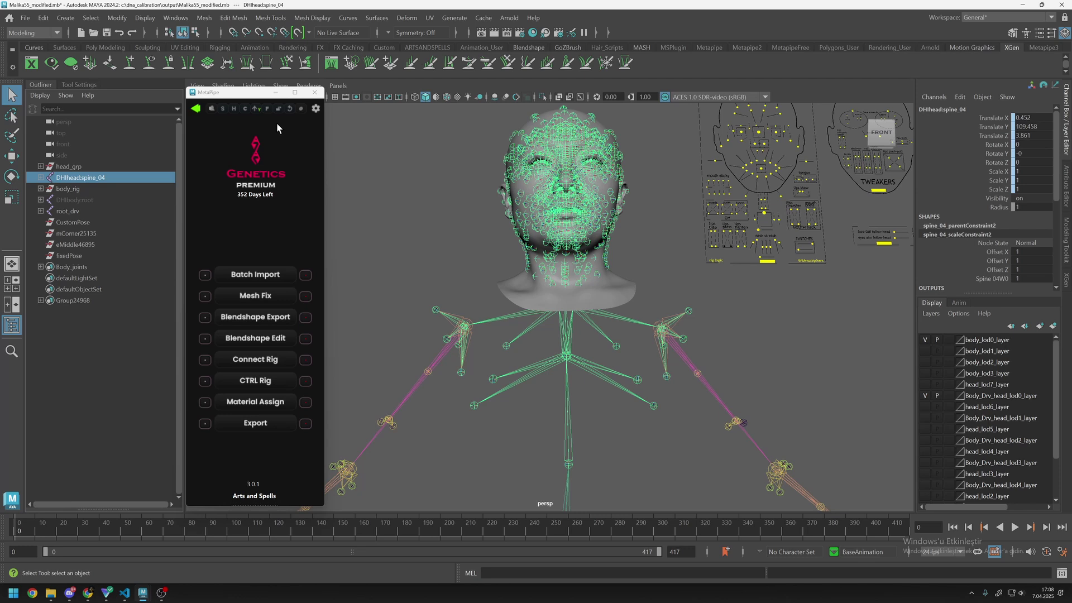
click(223, 112)
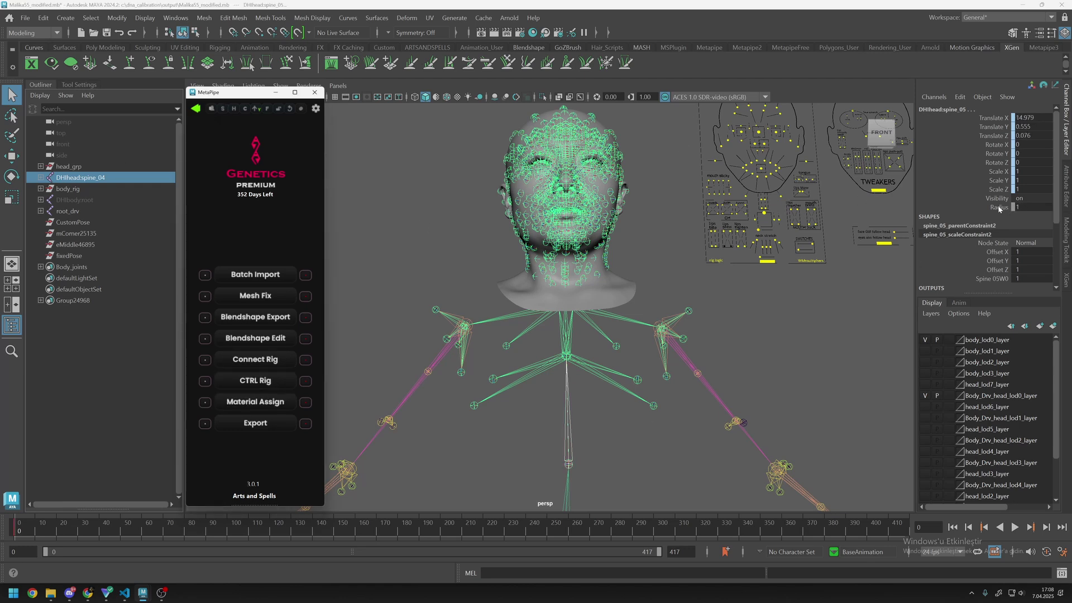
click(1023, 207)
text(0.1)
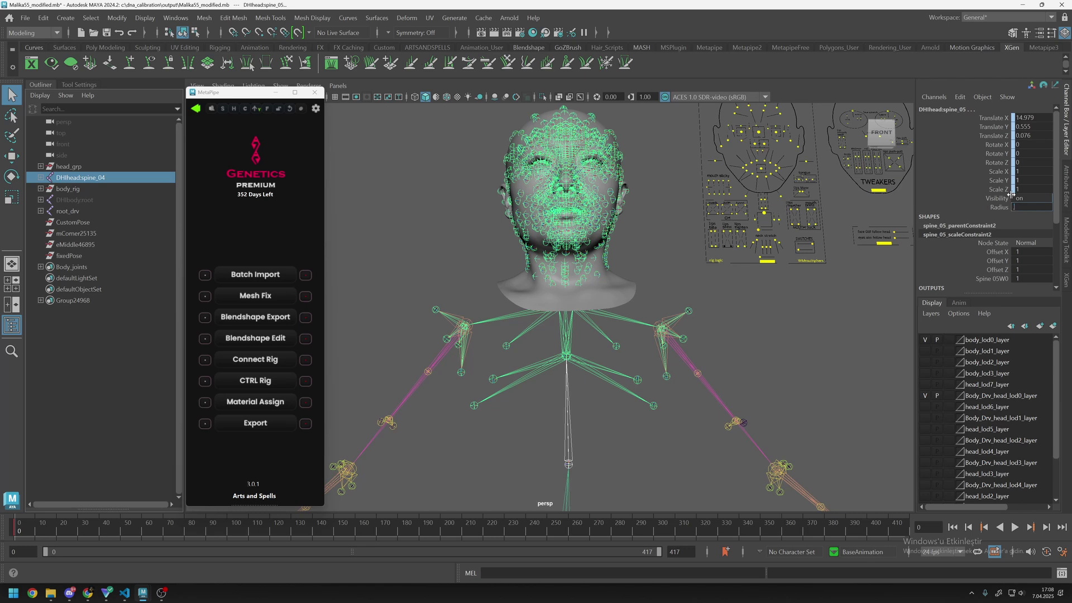
key(Return)
alt+middle_drag(645, 216, 637, 271)
click(644, 309)
Step: Try moving the CTRL_C_mouth control on the face board to test the mouth deformation, and undo the move
scroll(563, 232, up, 5)
alt+middle_drag(563, 233, 570, 335)
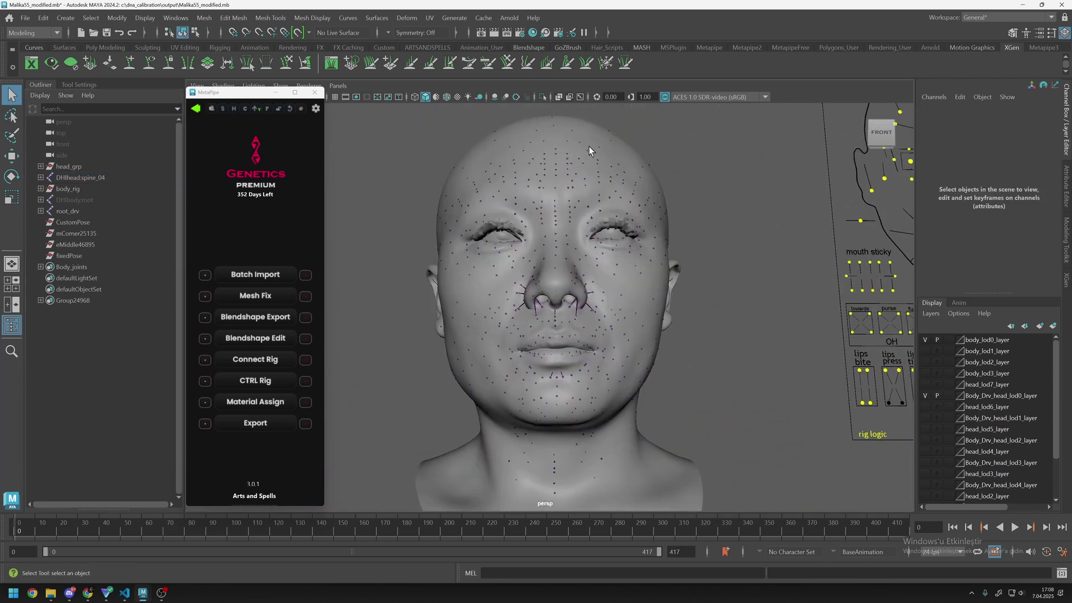
scroll(577, 330, down, 3)
alt+drag(578, 329, 584, 340)
alt+middle_drag(614, 375, 587, 297)
scroll(587, 297, down, 2)
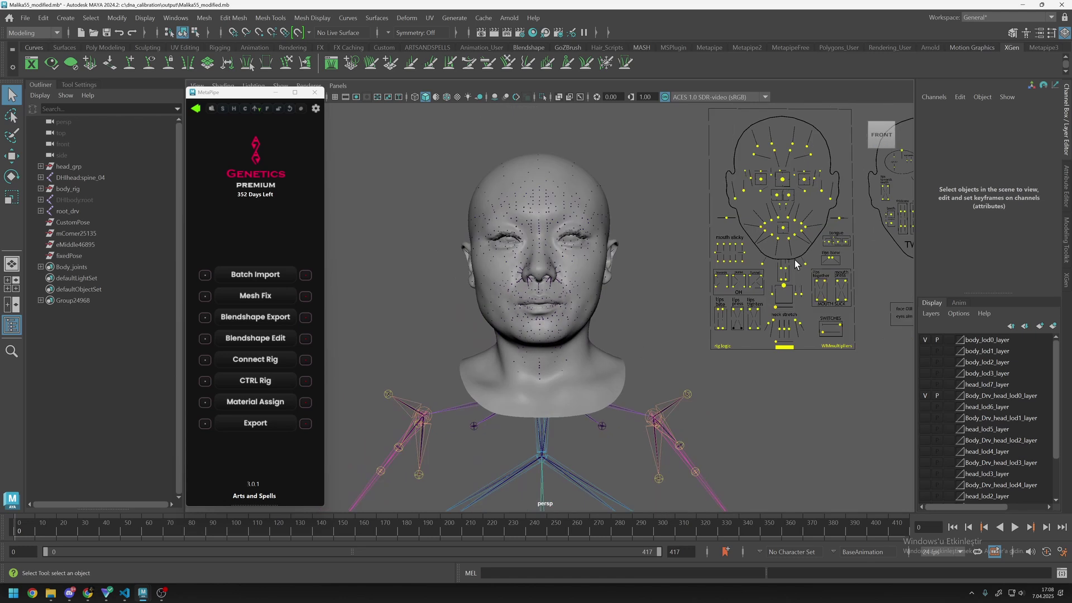
click(783, 229)
key(w)
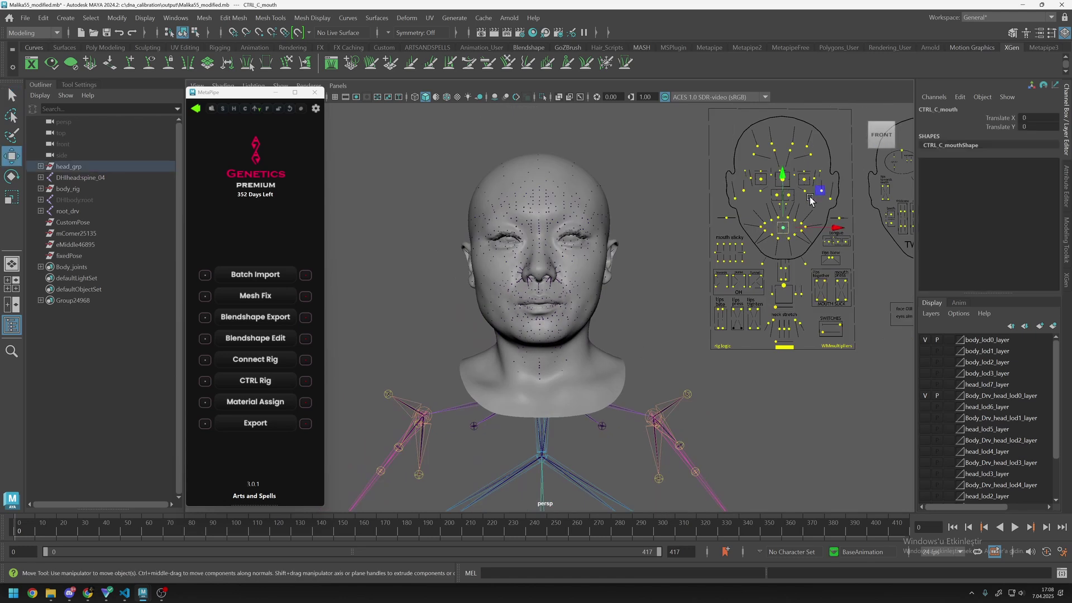
drag(783, 228, 740, 235)
key(ctrl+z)
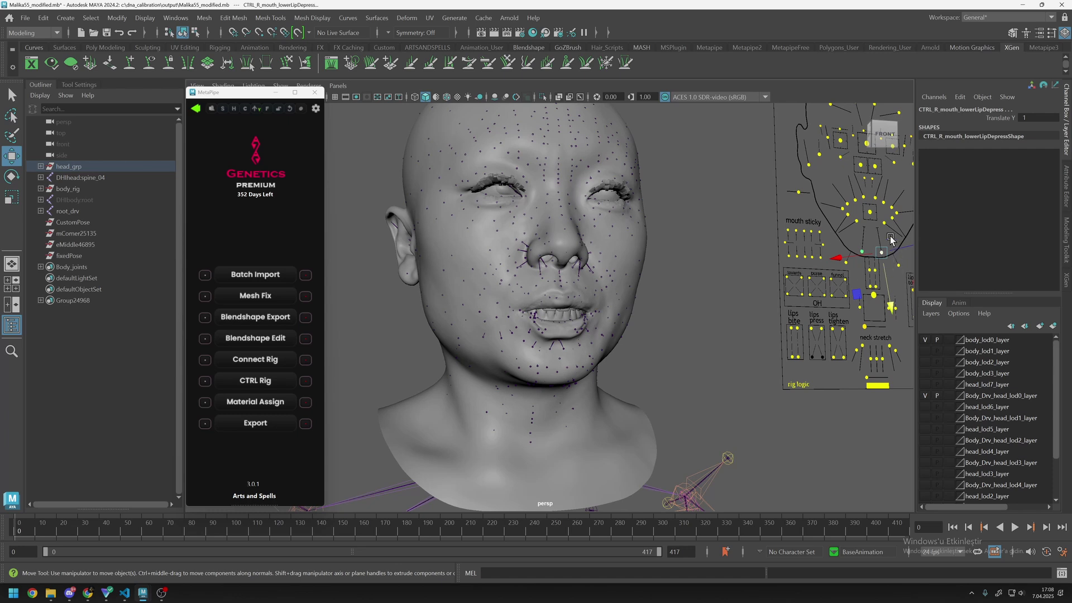
Step: Examine the deformed lips, the teeth and the surrounding joints with the lower lip depress controls at 1
scroll(494, 346, up, 5)
scroll(494, 346, up, 3)
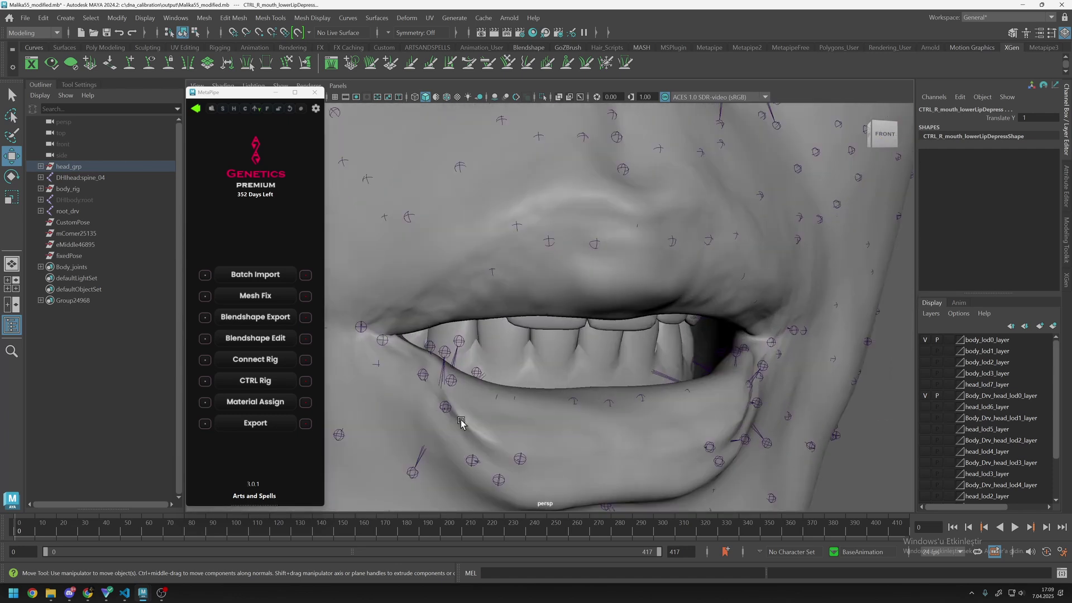
scroll(508, 412, down, 2)
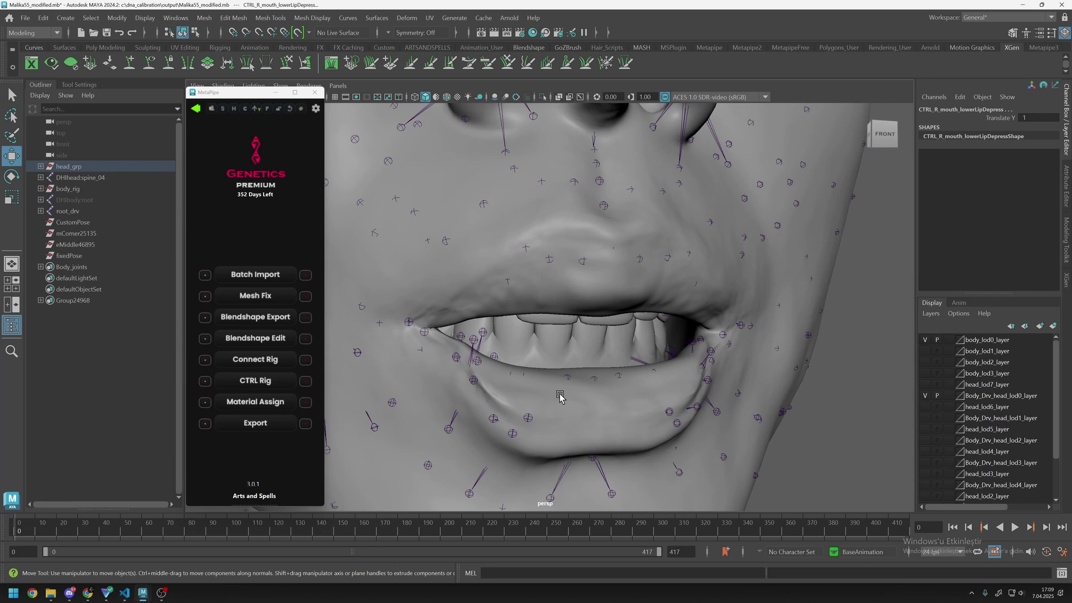
scroll(560, 397, down, 8)
alt+drag(558, 335, 442, 220)
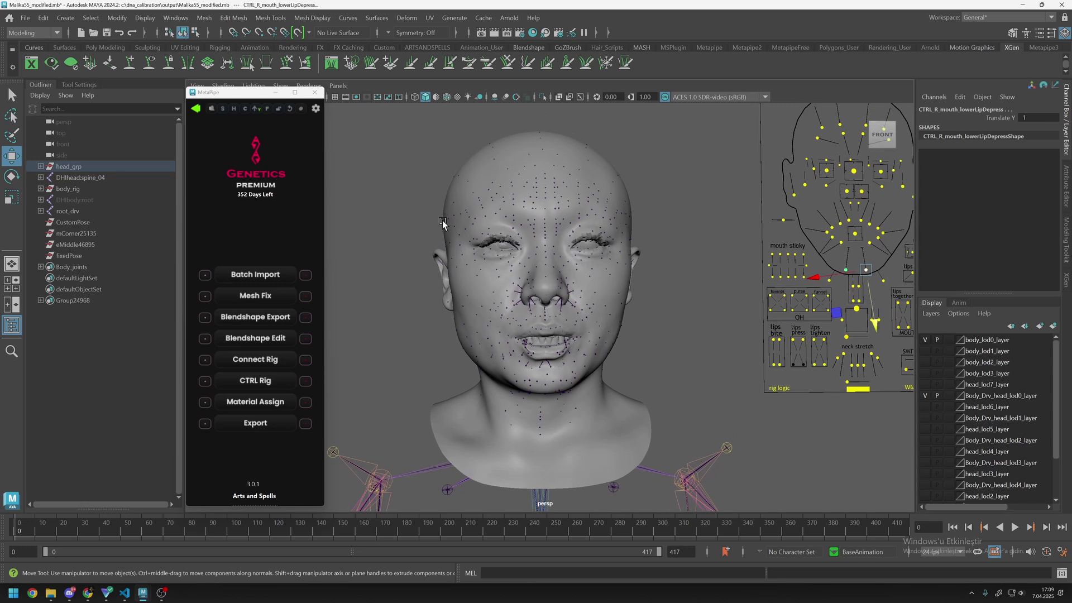
Step: Reset the facial rig controls to their default pose and clear the selection
click(287, 109)
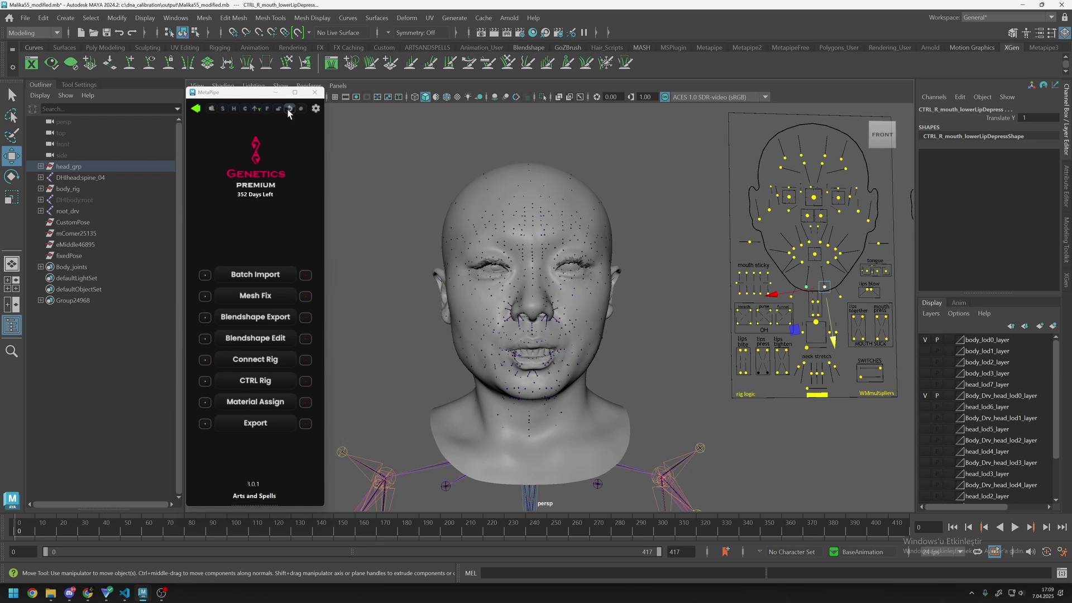
click(287, 109)
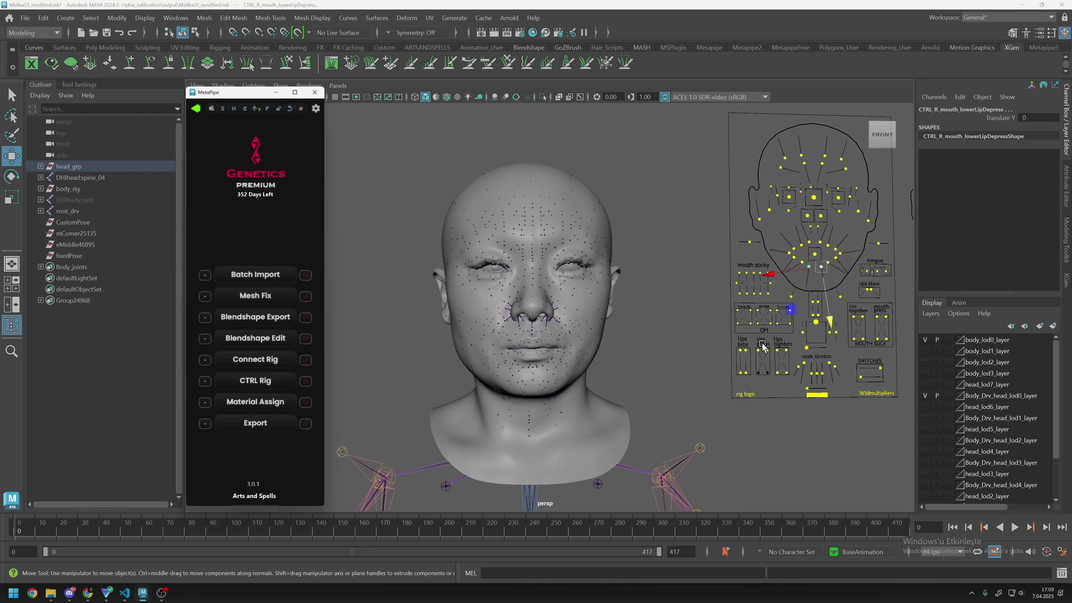
click(682, 391)
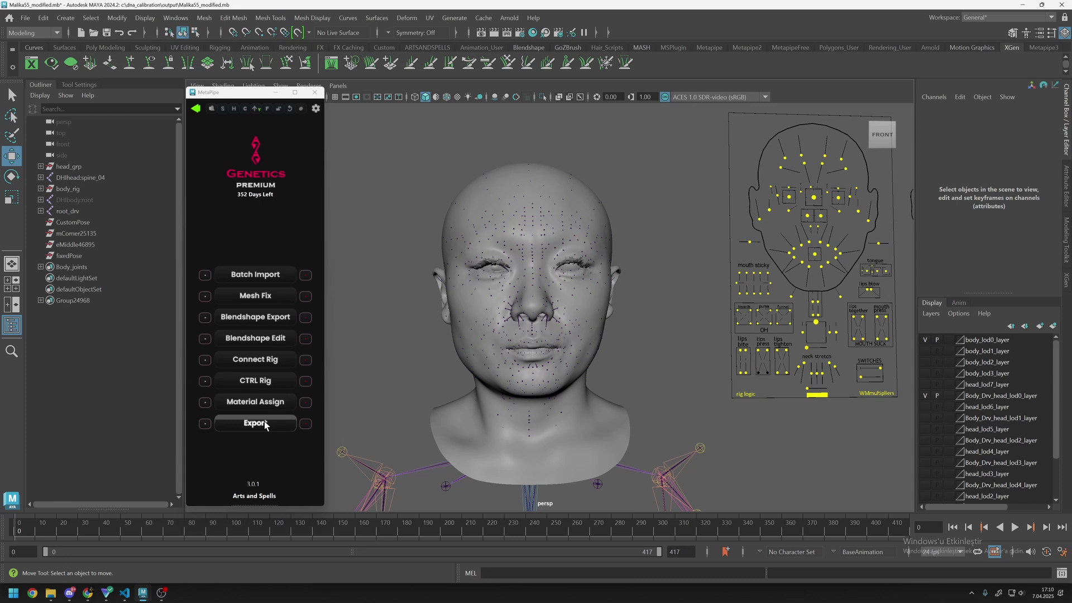
Step: Run Blendshape Export on the character's facial expressions
alt+middle_drag(372, 342, 394, 333)
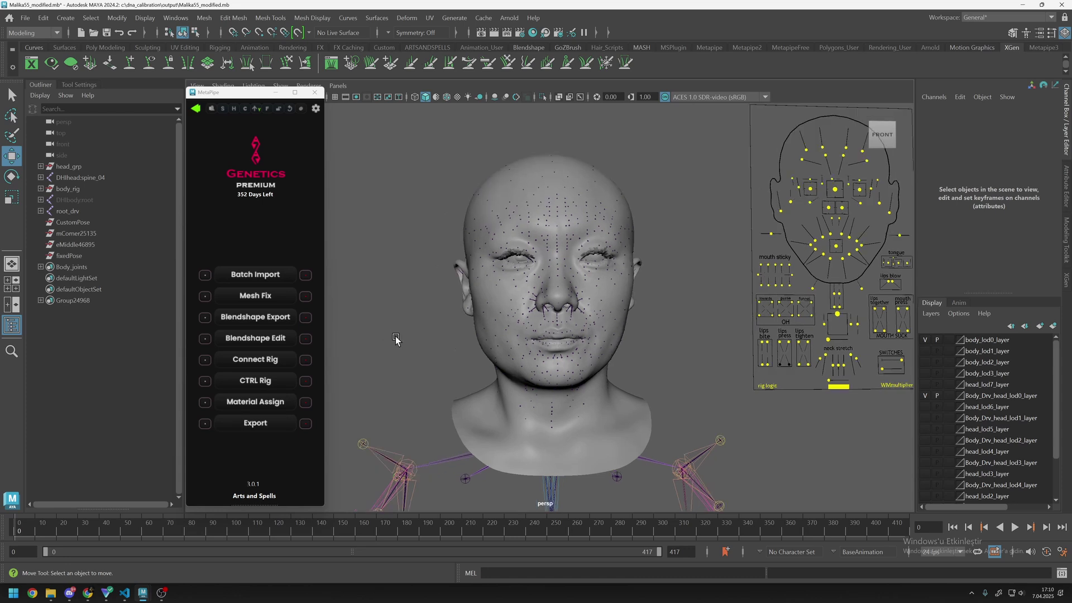
click(239, 318)
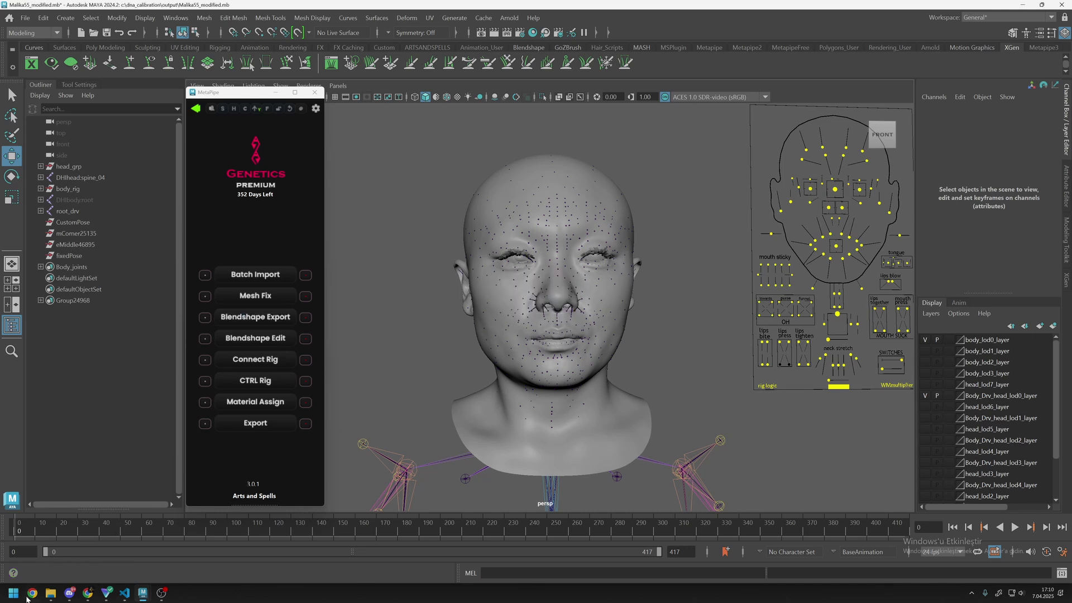
Step: Switch to ZBrush and load the exported expression meshes as subtools with SubTool Master's MultiAppend
click(14, 593)
click(199, 414)
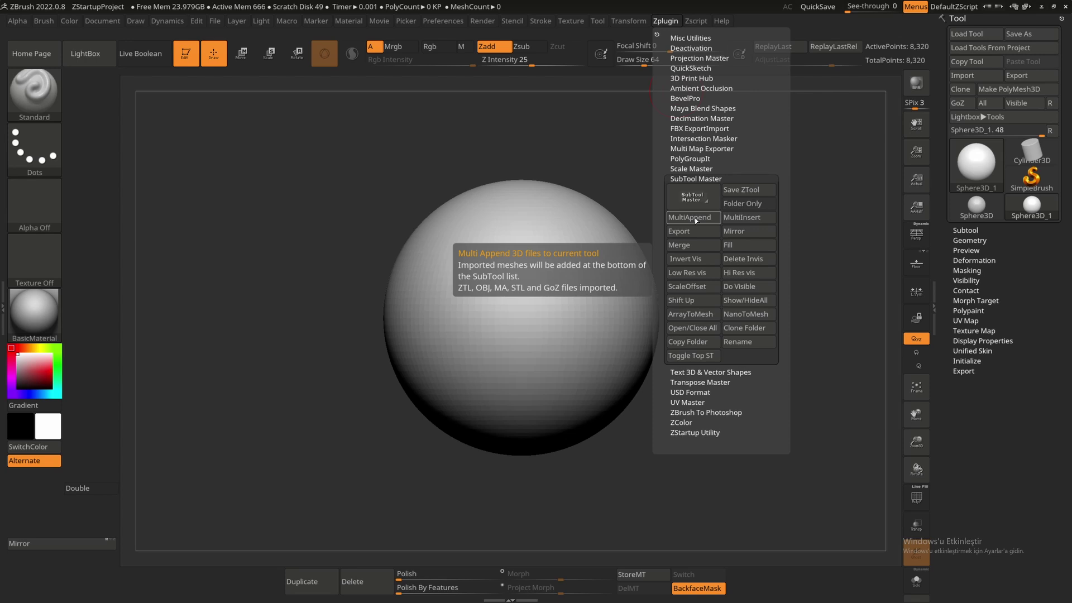
click(688, 218)
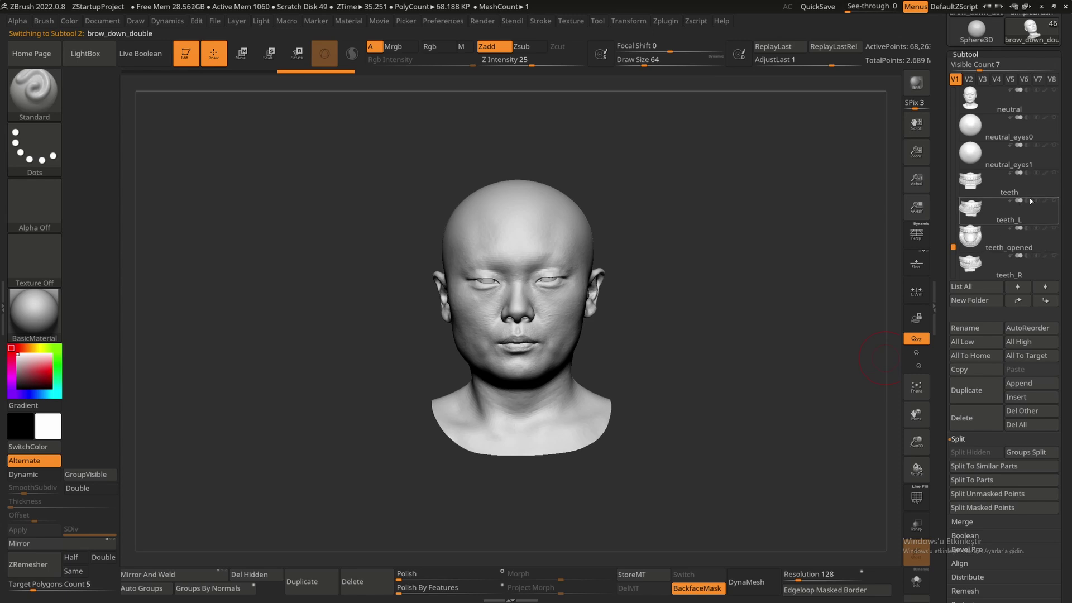
Step: Show the teeth and neutral eye subtools together with the brow_down_double head
click(1052, 174)
click(1053, 146)
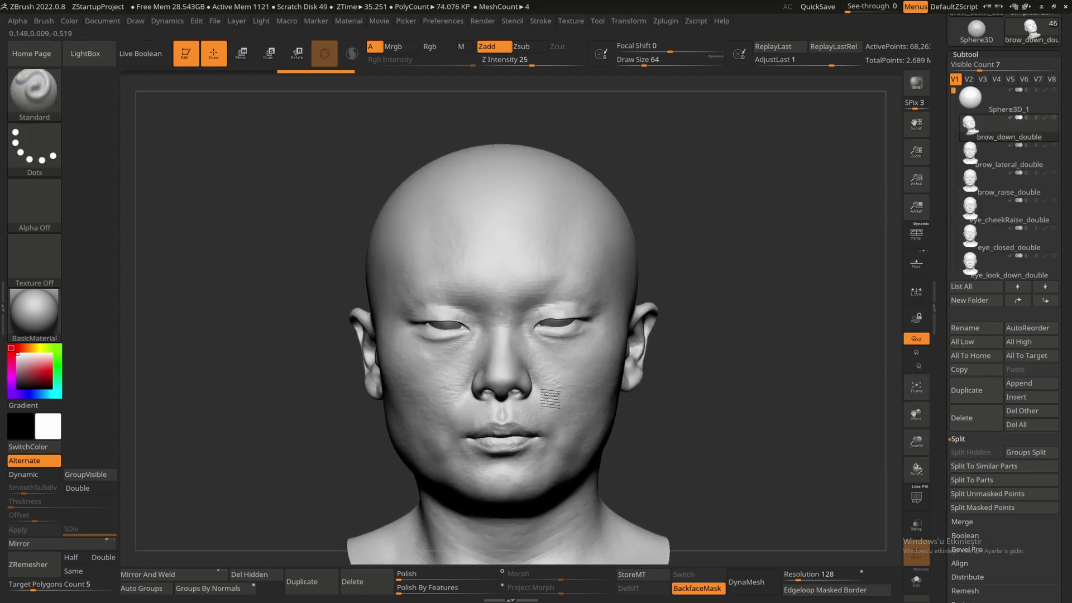
right_drag(547, 378, 741, 354)
Step: Step through the brow and eye expression subtools to eye_look_down_double and examine its eyelids from the front and side
key(Down)
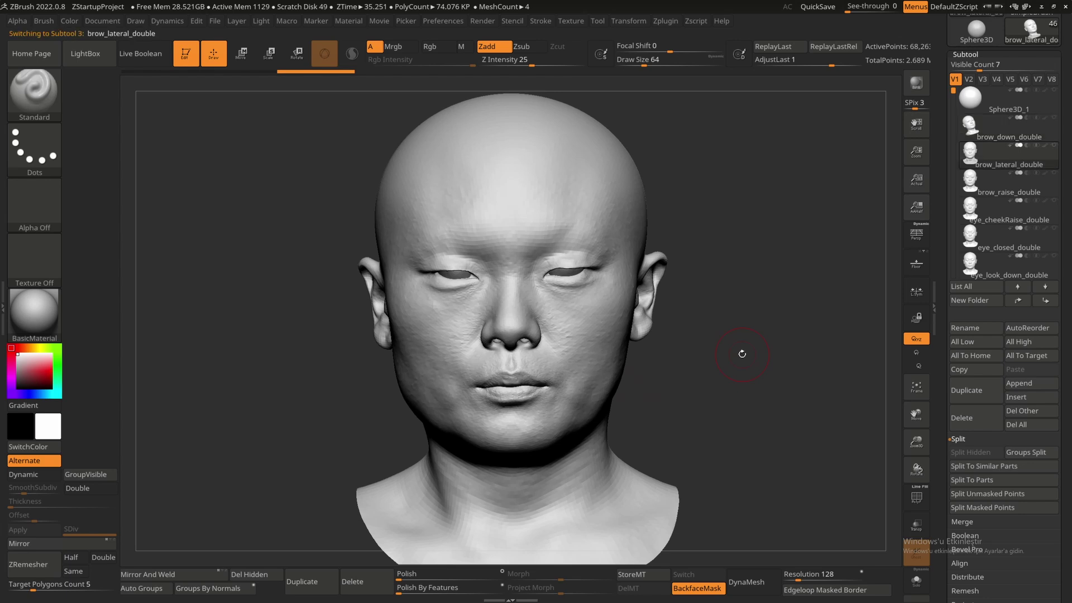
key(Down)
key(Down)
key(Down)
key(Down)
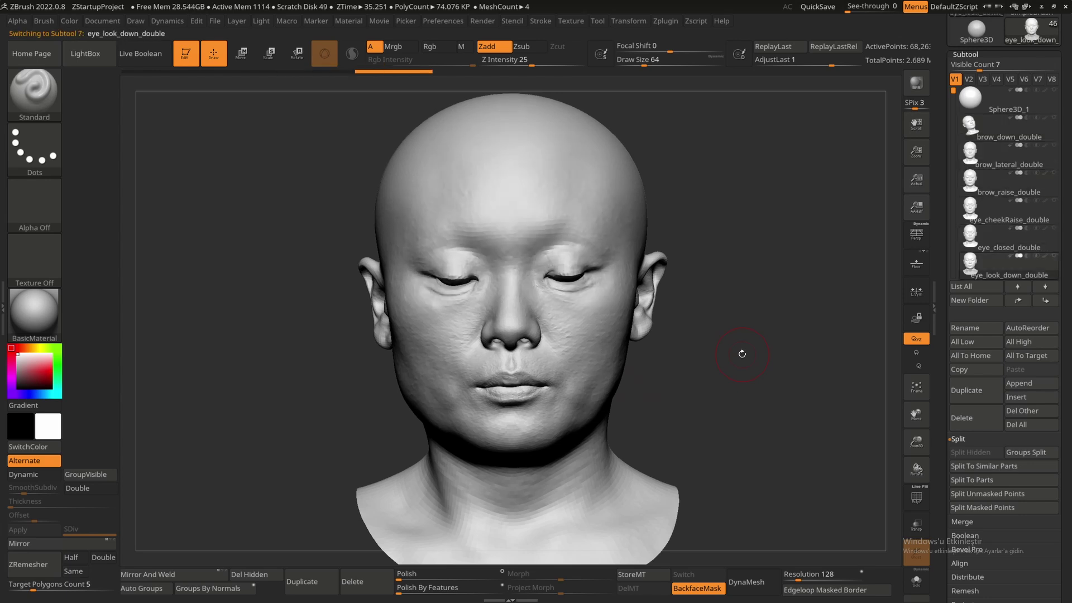
right_drag(634, 358, 617, 334)
right_drag(566, 264, 589, 268)
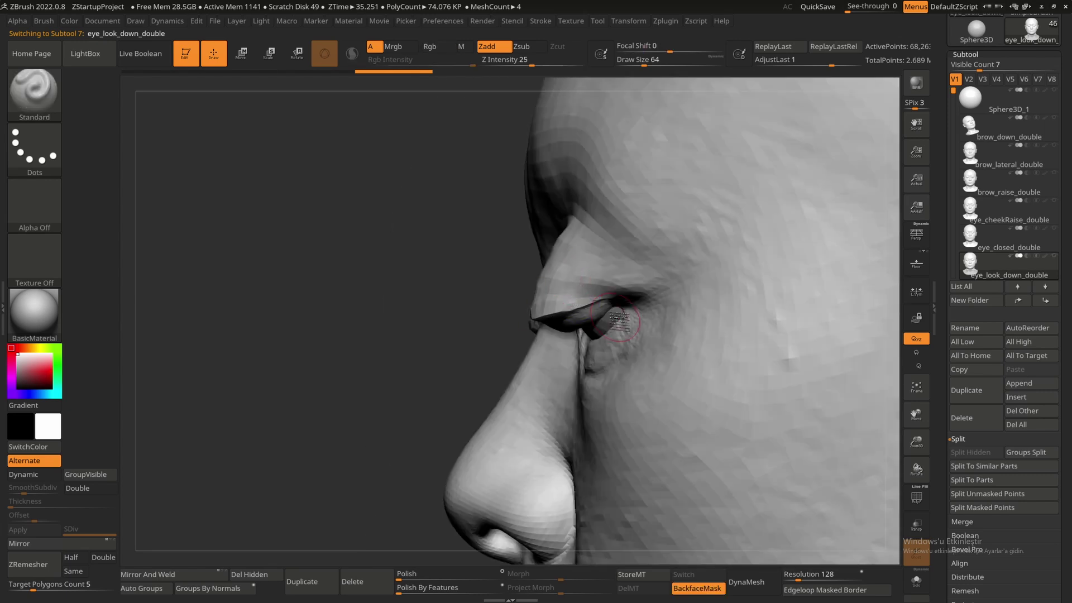
drag(618, 321, 246, 511)
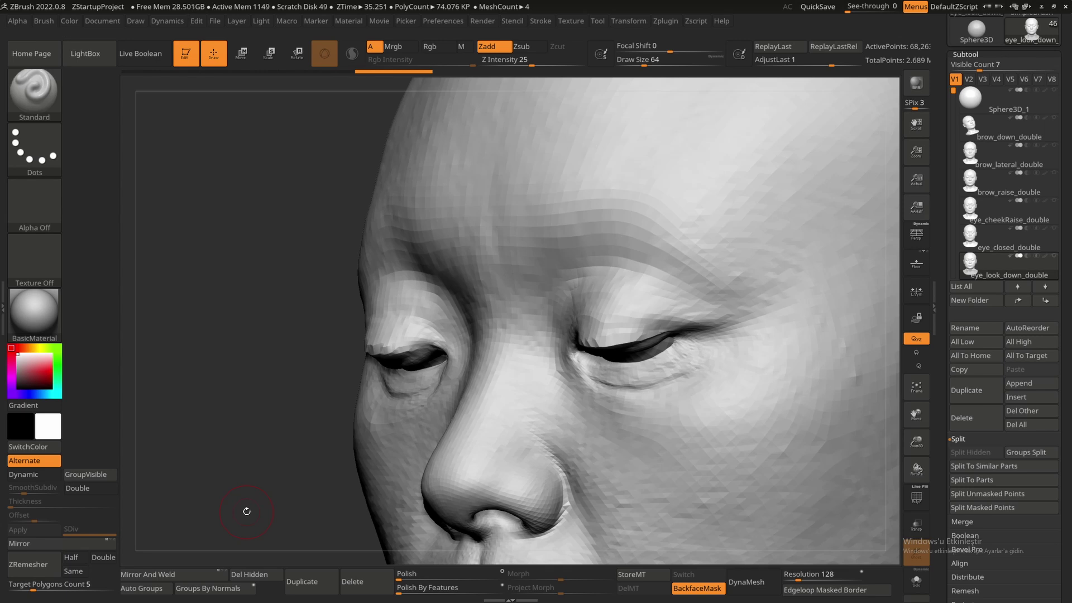
drag(246, 511, 428, 292)
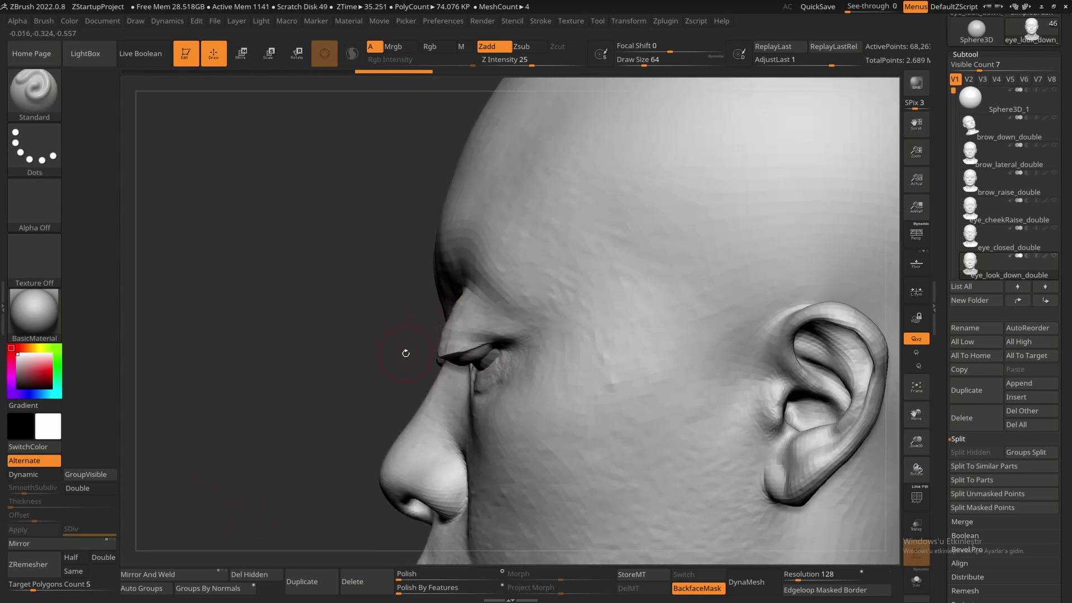
mouse_move(479, 363)
shift+right_down()
mouse_move(487, 388)
mouse_move(594, 340)
mouse_move(613, 348)
shift+right_up()
Step: Step through the remaining eye and jaw expression subtools to jaw_open and examine its lips and mouth corners in close-up
key(Down)
key(Down)
key(Down)
key(Down)
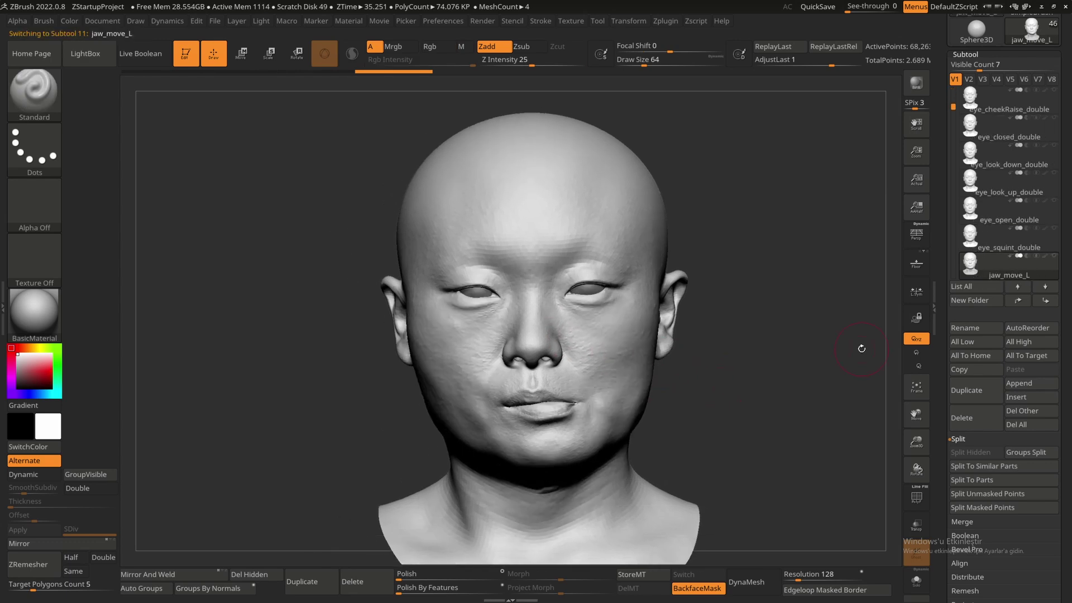
key(Down)
key(Down)
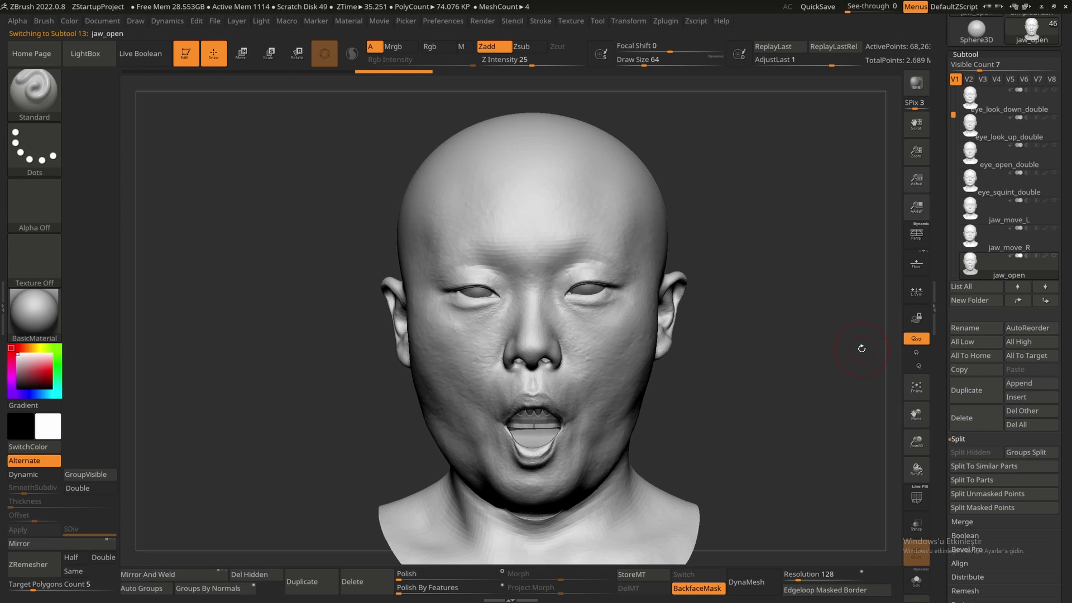
alt+right_drag(791, 359, 669, 293)
ctrl+right_drag(669, 293, 659, 385)
mouse_move(492, 402)
right_down()
mouse_move(616, 414)
mouse_move(605, 363)
mouse_move(454, 461)
right_up()
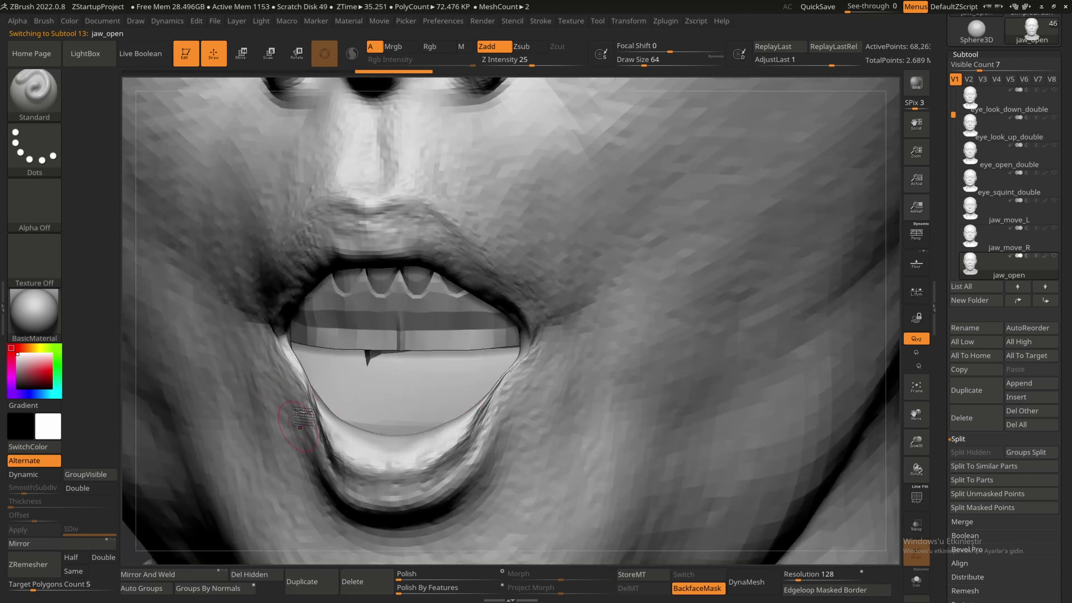
ctrl+right_drag(288, 371, 502, 424)
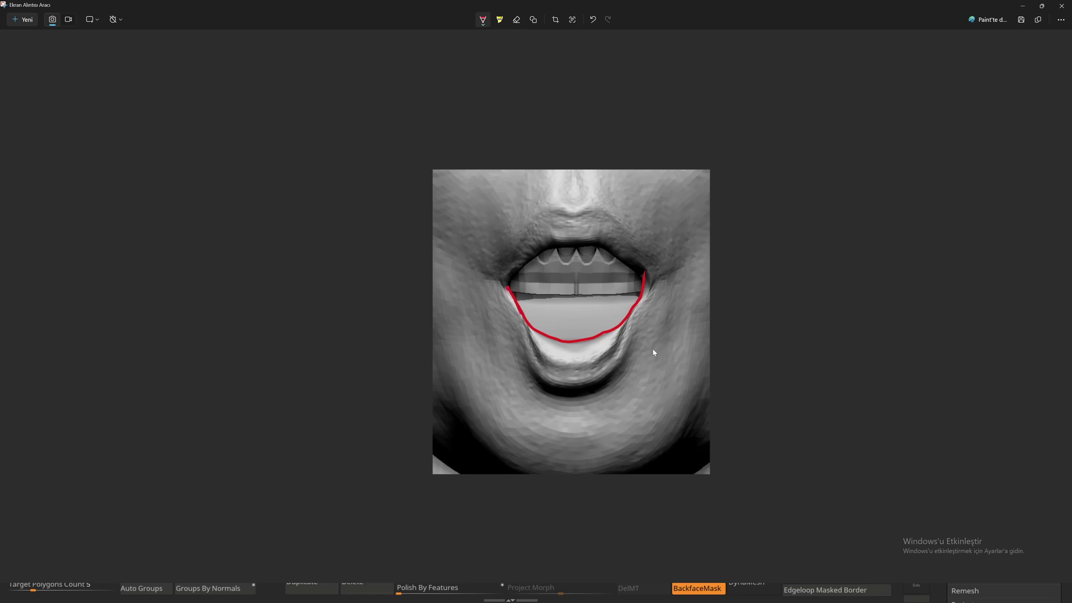
Step: Mark the lower lip contour in red on the open-mouth screenshot in the Snipping Tool
drag(571, 361, 610, 341)
key(ctrl+z)
drag(500, 284, 505, 310)
mouse_move(528, 367)
mouse_down()
mouse_move(583, 386)
mouse_move(650, 287)
mouse_up()
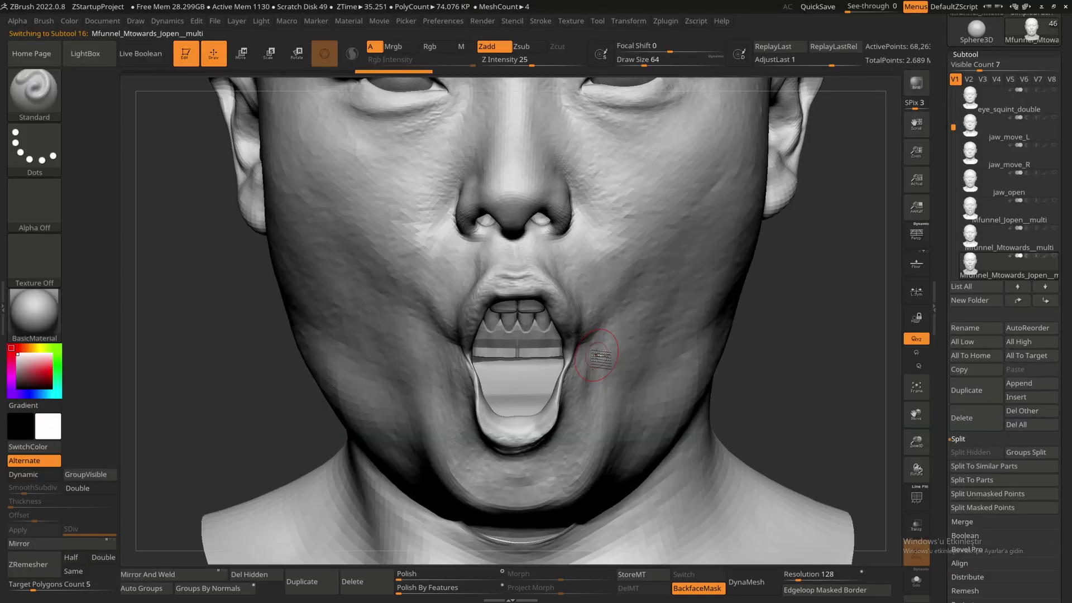
Step: Step through the mouth expression subtools to mouth_4_combined, and examine its lip seam and the eyelids of eye_closed_double
key(Down)
key(Down)
key(Down)
key(Down)
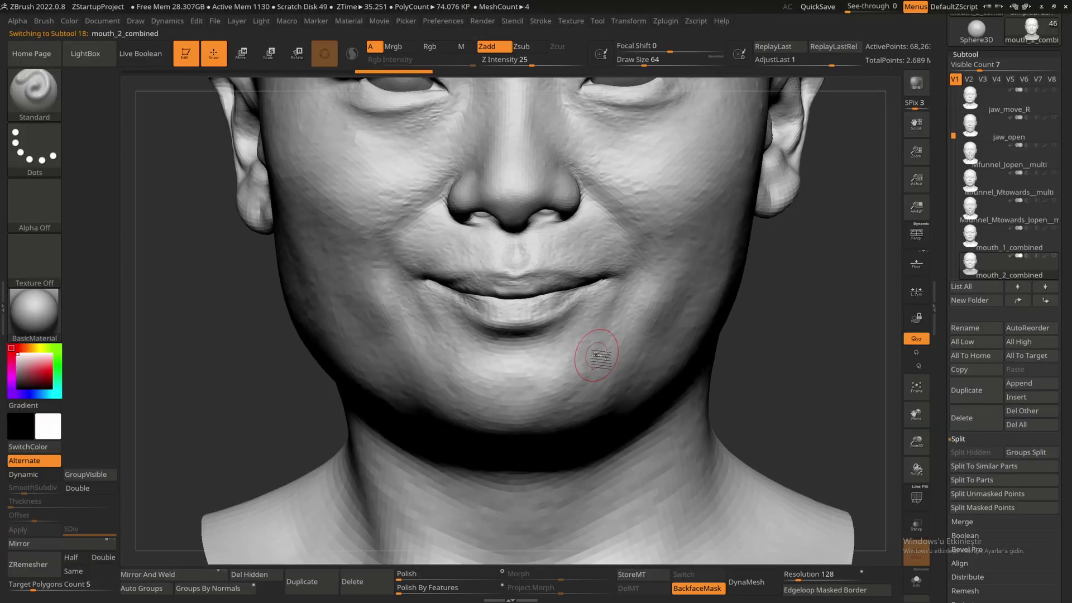
mouse_move(622, 393)
right_down()
mouse_move(594, 390)
mouse_move(637, 355)
mouse_move(581, 386)
mouse_move(634, 395)
mouse_move(773, 453)
right_up()
key(f)
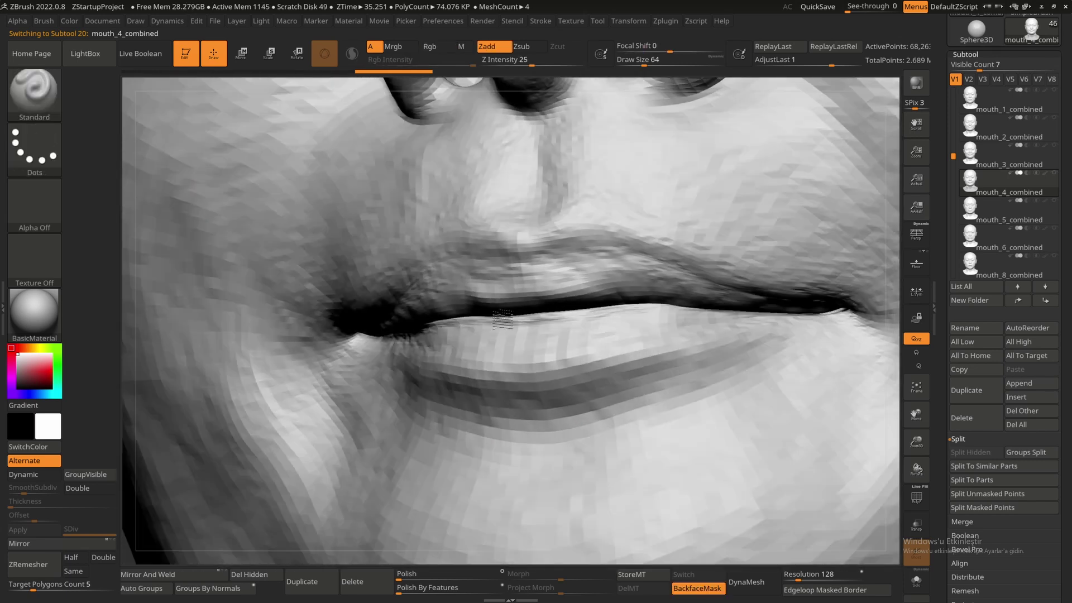
mouse_move(502, 296)
right_down()
mouse_move(550, 333)
mouse_move(573, 314)
right_up()
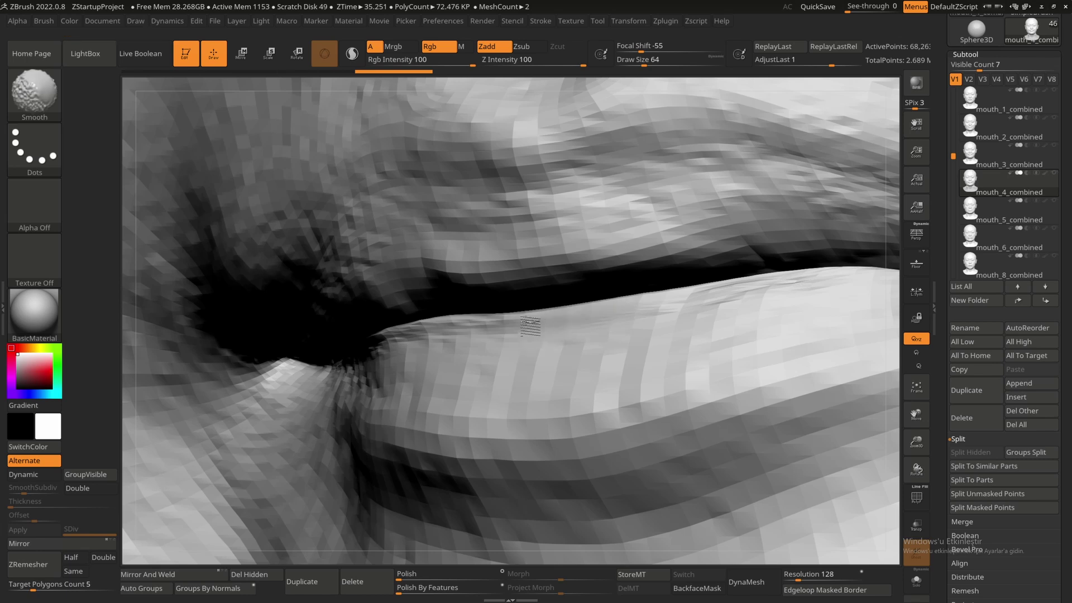
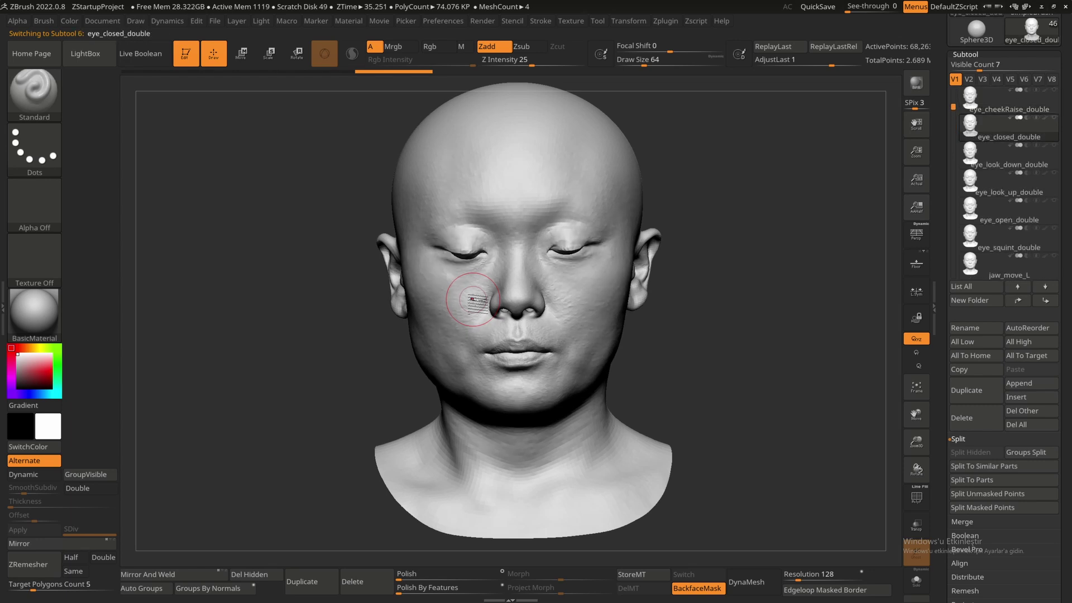
ctrl+right_drag(569, 364, 602, 317)
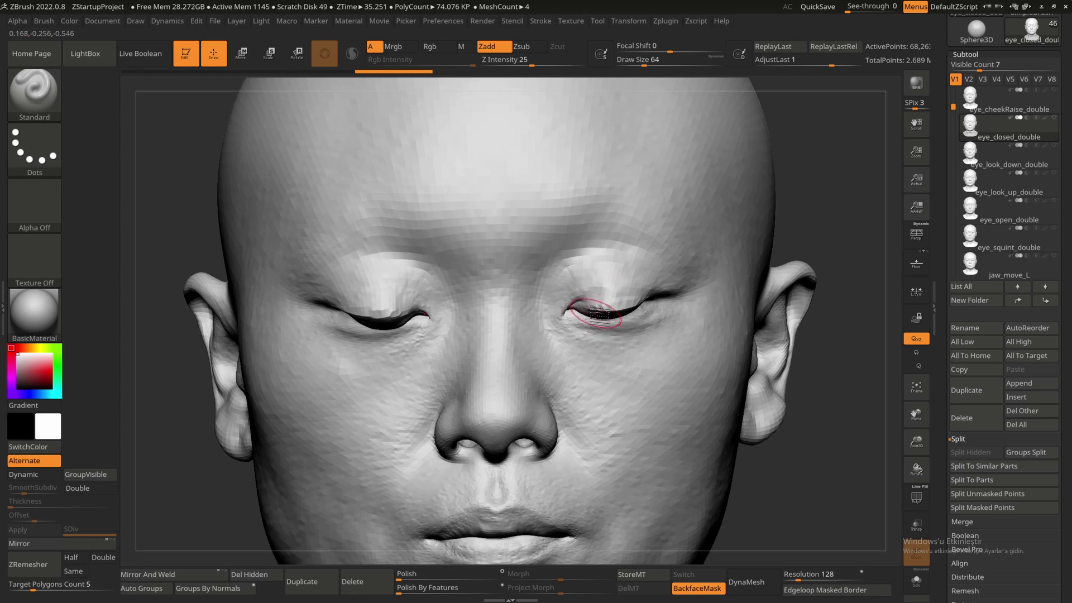
Step: Smooth the upper eyelid of the character's left eye on eye_closed_double at draw size about 141, working from several angles
mouse_move(556, 309)
right_down()
mouse_move(608, 310)
mouse_move(586, 268)
mouse_move(617, 301)
mouse_move(598, 252)
mouse_move(642, 343)
right_up()
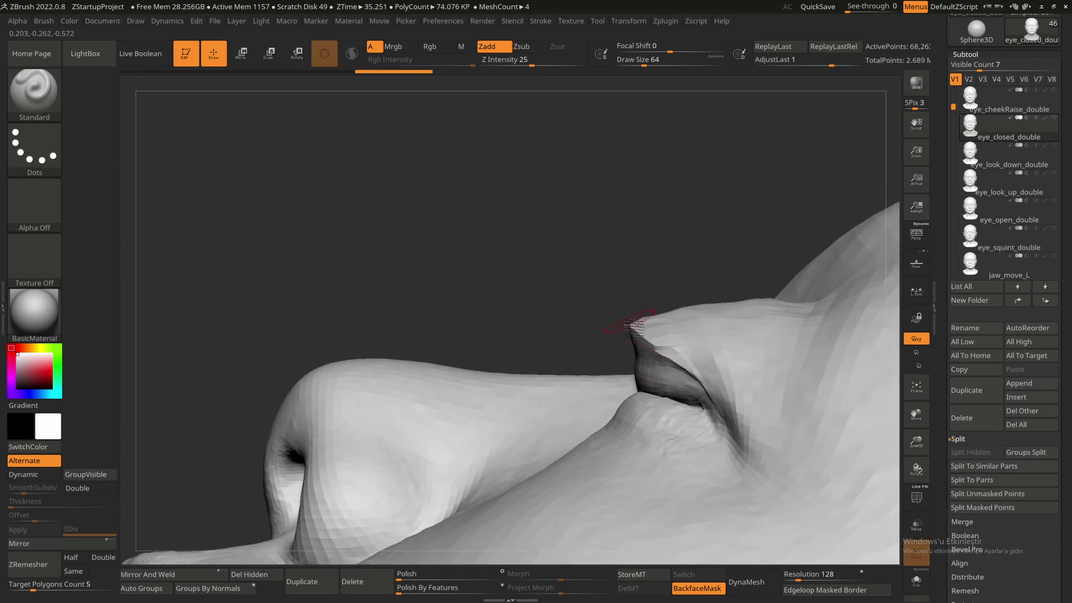
key(shift)
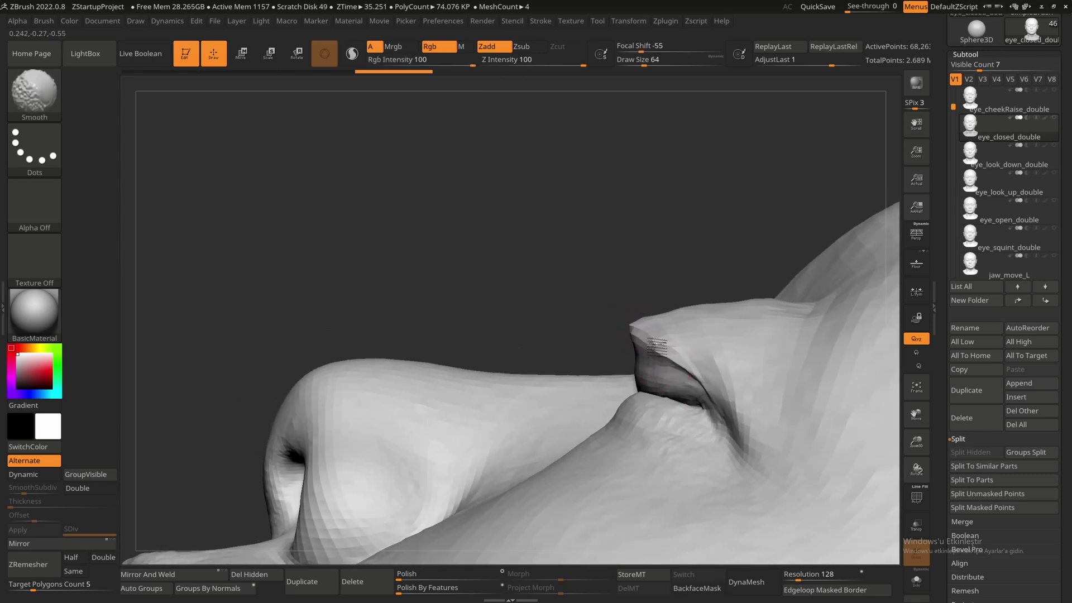
right_drag(673, 349, 552, 264)
key(space)
drag(552, 264, 560, 264)
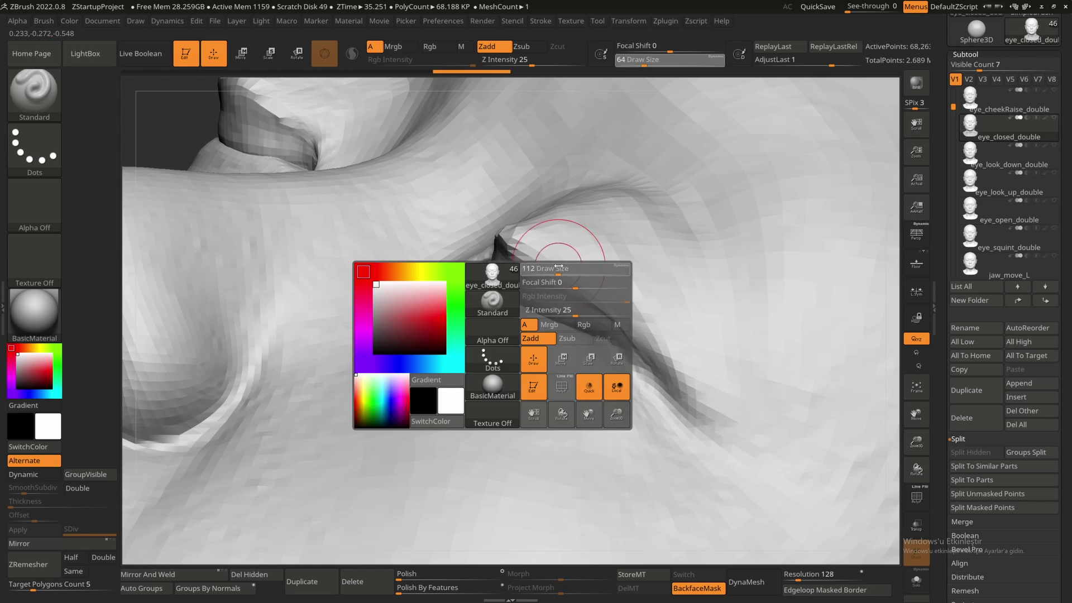
mouse_move(560, 265)
right_down()
mouse_move(590, 322)
mouse_move(574, 316)
right_up()
key(shift)
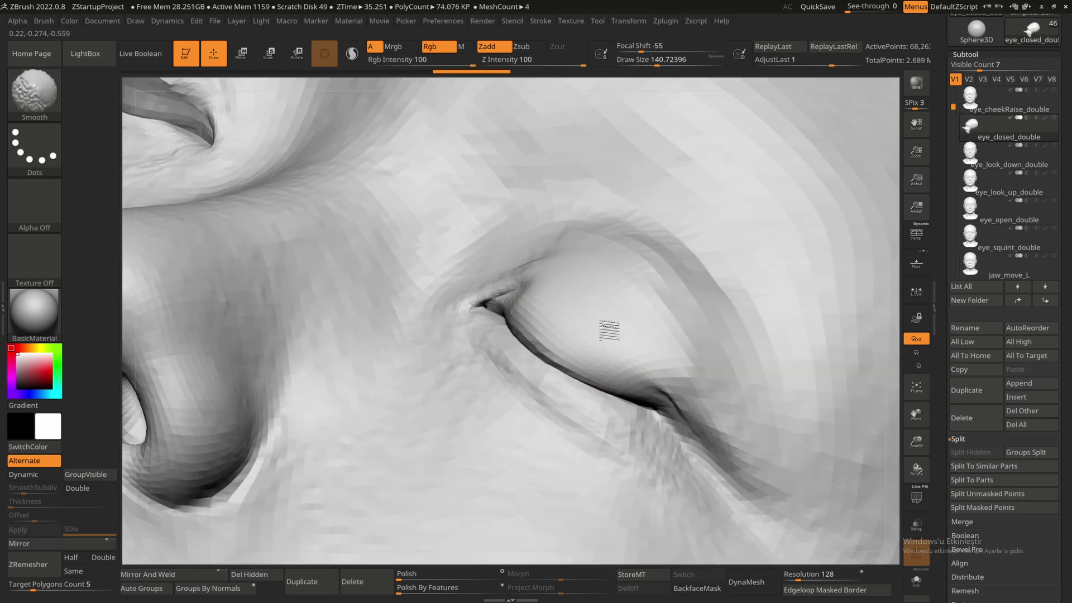
right_drag(609, 330, 553, 285)
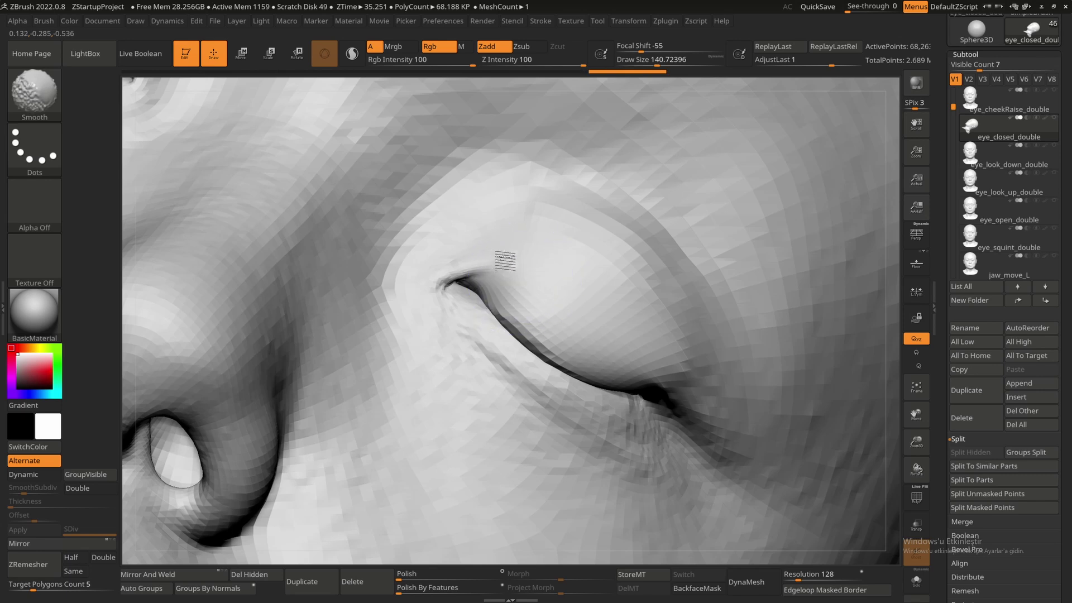
mouse_move(497, 254)
shift+mouse_down()
mouse_move(543, 301)
mouse_move(537, 326)
shift+mouse_up()
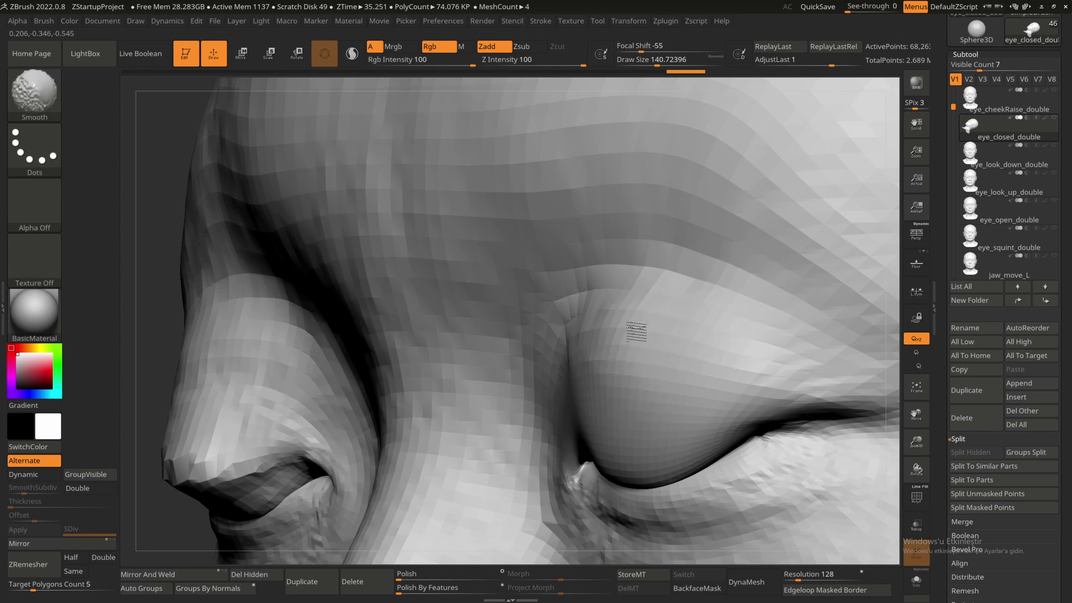
mouse_move(597, 350)
shift+mouse_down()
mouse_move(673, 345)
mouse_move(782, 381)
shift+mouse_up()
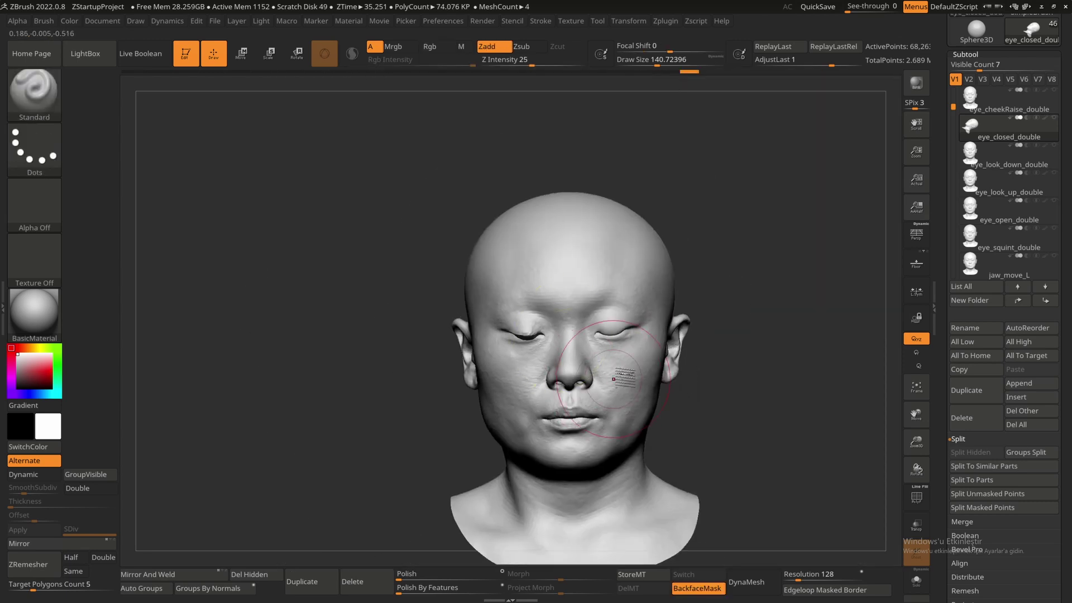
Step: Reshape the inner corner and lash line of the smoothed upper eyelid with the Move Topological brush at draw size about 69
ctrl+right_drag(614, 379, 634, 356)
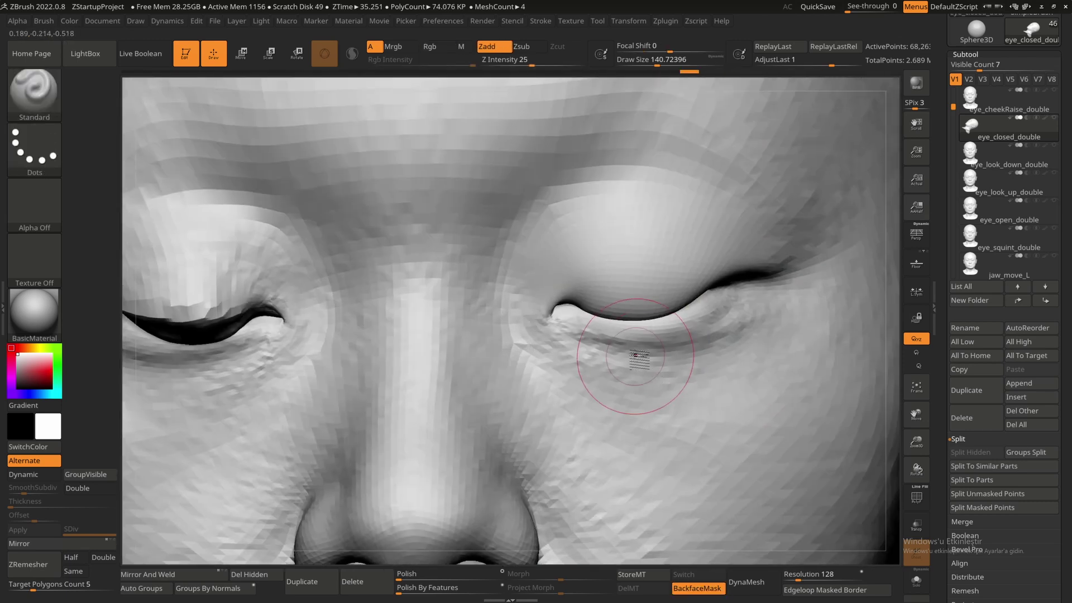
key(b)
key(m)
key(t)
key(space)
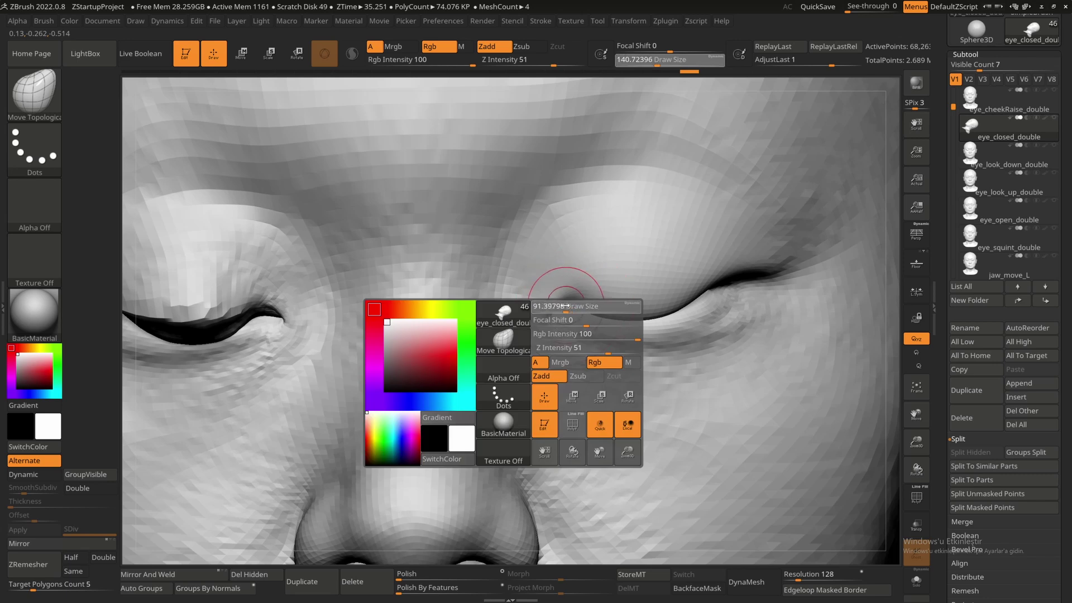
mouse_move(575, 304)
mouse_down()
mouse_move(554, 316)
mouse_move(549, 306)
mouse_up()
key(space)
key(space)
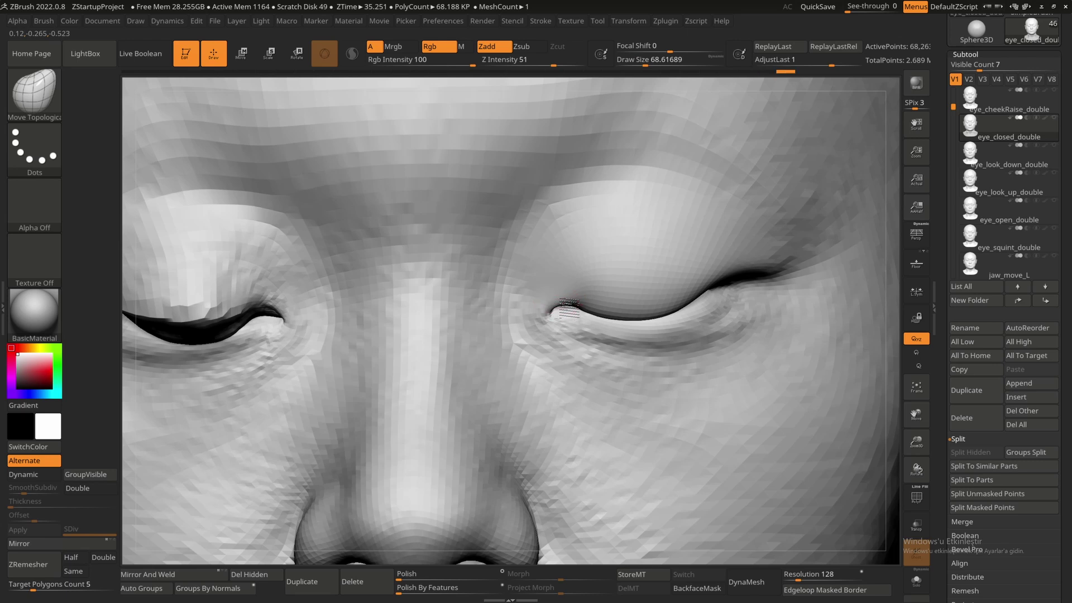
drag(565, 301, 642, 323)
Step: Refine the closed eyelid's seam with the Move brush, smooth its inner corner, enlarge the draw size to about 99, and compare both eyes
key(space)
key(b)
key(m)
key(v)
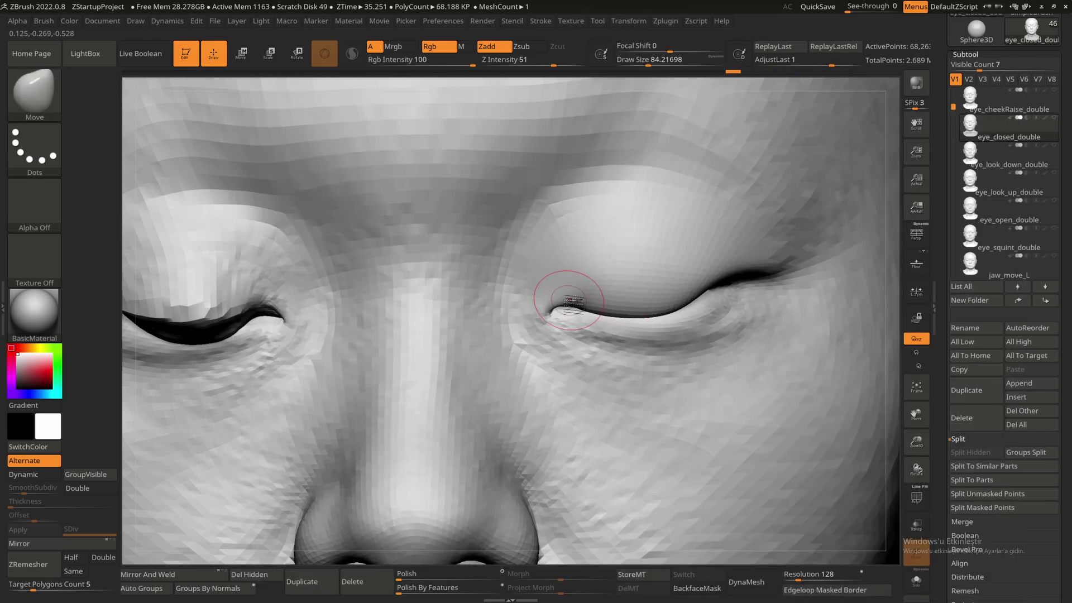
mouse_move(558, 313)
shift+mouse_down()
mouse_move(588, 296)
mouse_move(579, 306)
shift+mouse_up()
key(space)
mouse_move(675, 296)
mouse_down()
mouse_move(697, 303)
mouse_move(681, 304)
mouse_up()
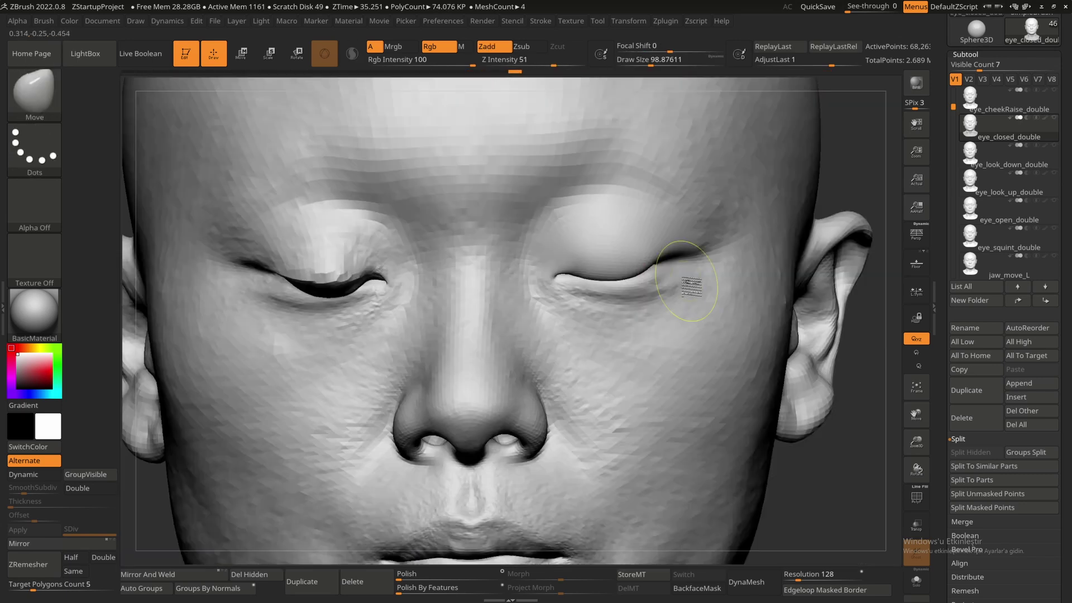
key(ctrl)
alt+right_drag(662, 310, 642, 363)
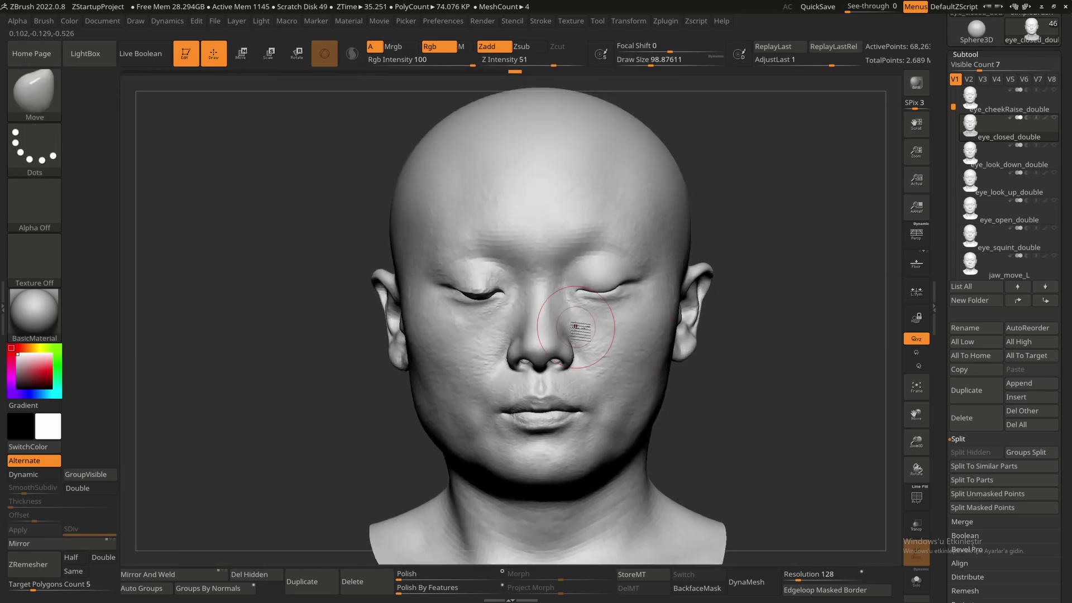
right_drag(613, 317, 603, 362)
right_drag(664, 334, 642, 352)
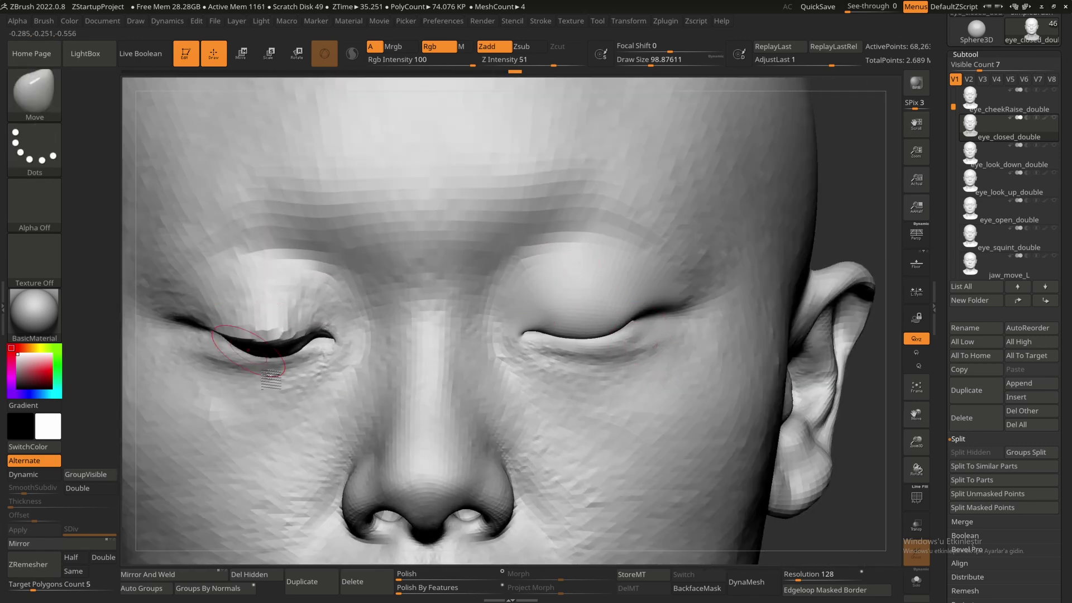
Step: Step through the expression subtools from eye_closed_double past jaw_open to mouth_8_combined
key(Down)
key(Down)
key(Down)
key(Down)
key(Down)
key(Down)
key(Down)
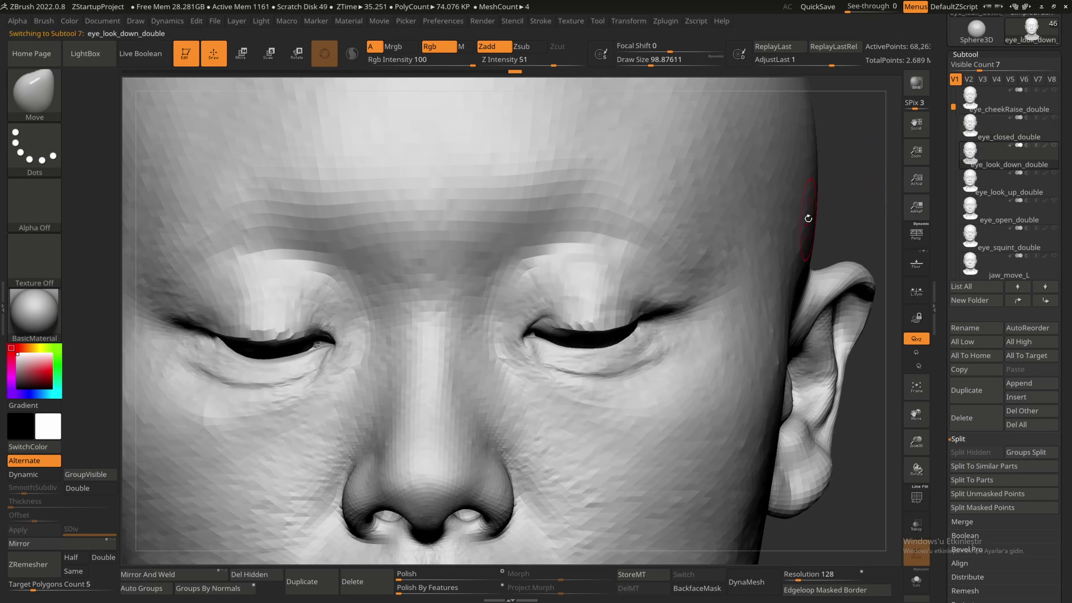
key(f)
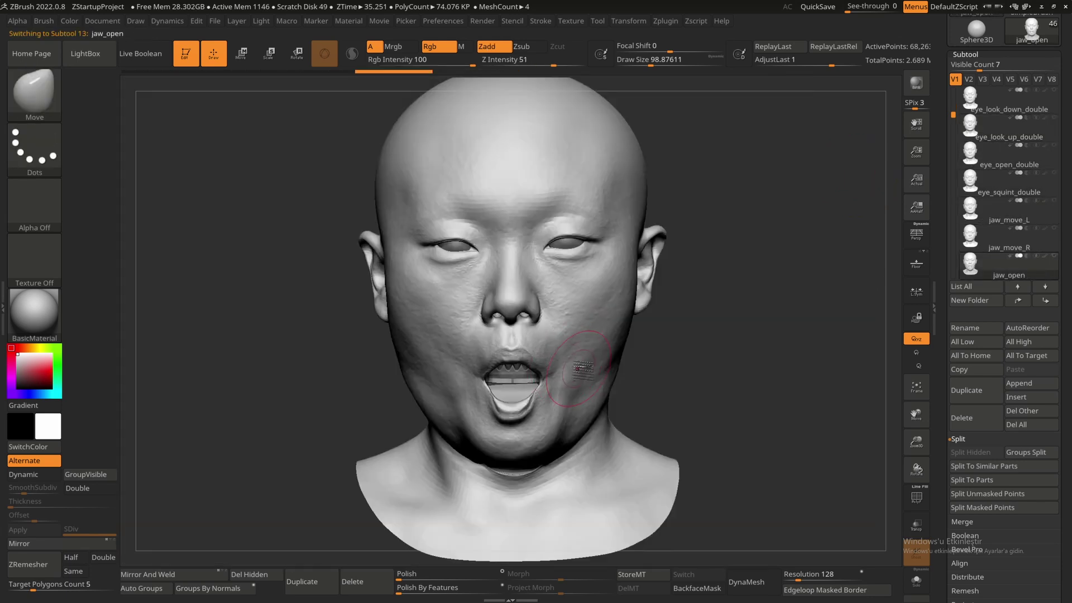
key(Down)
key(Down)
key(Down)
key(Down)
key(Down)
key(Down)
key(Down)
key(Down)
key(Down)
key(Down)
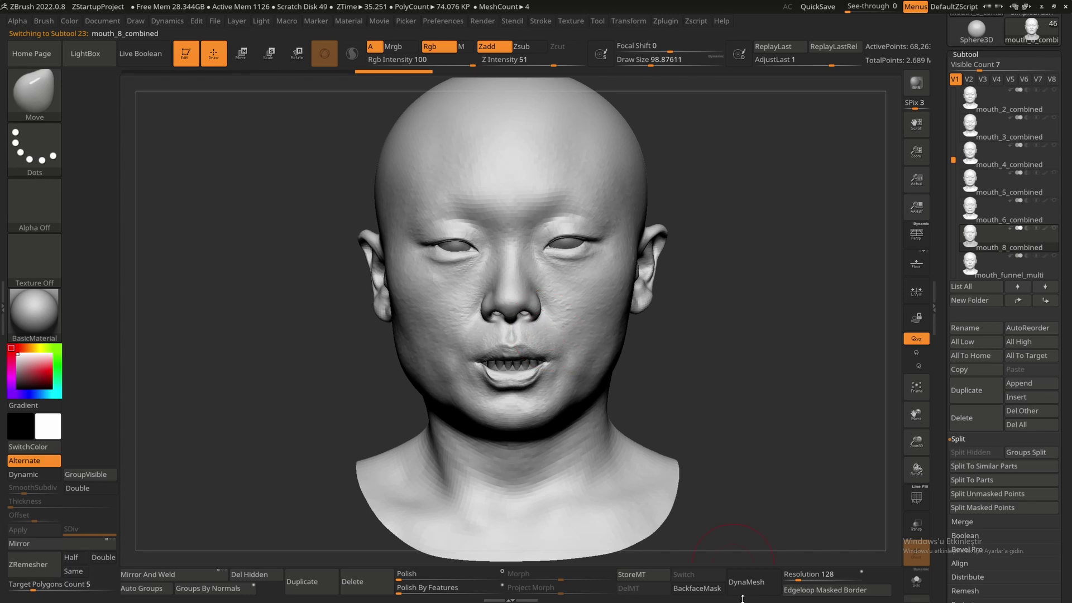
Step: Smooth the creases near both ends of the lower lip on mouth_8_combined at draw size about 71
mouse_move(659, 480)
alt+right_down()
mouse_move(665, 397)
mouse_move(501, 269)
mouse_move(563, 292)
mouse_move(521, 284)
mouse_move(473, 251)
alt+right_up()
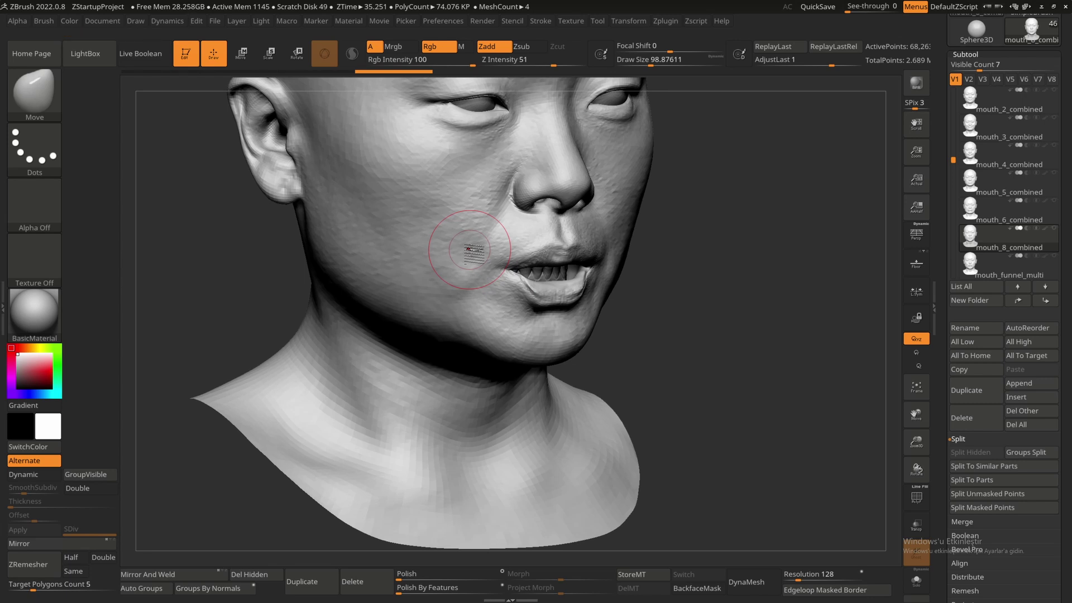
right_drag(556, 325, 520, 297)
mouse_move(520, 296)
ctrl+right_down()
mouse_move(514, 320)
mouse_move(473, 304)
ctrl+right_up()
ctrl+right_drag(473, 304, 455, 301)
right_click(455, 301)
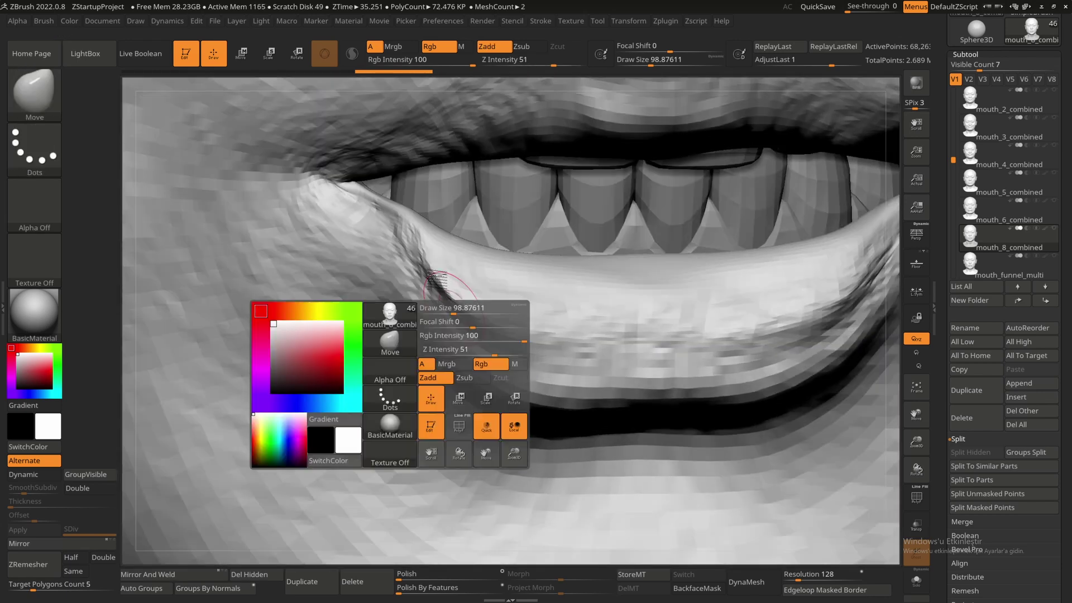
key(space)
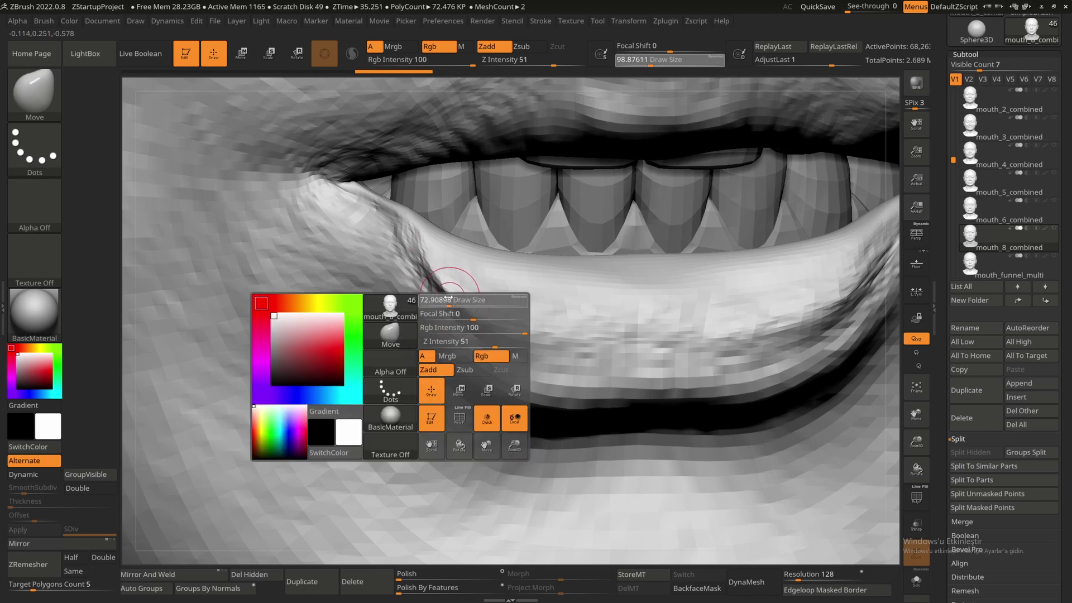
drag(456, 298, 450, 299)
mouse_move(441, 278)
shift+mouse_down()
mouse_move(453, 302)
mouse_move(439, 276)
mouse_move(474, 306)
shift+mouse_up()
shift+drag(433, 256, 420, 239)
alt+right_drag(813, 293, 674, 326)
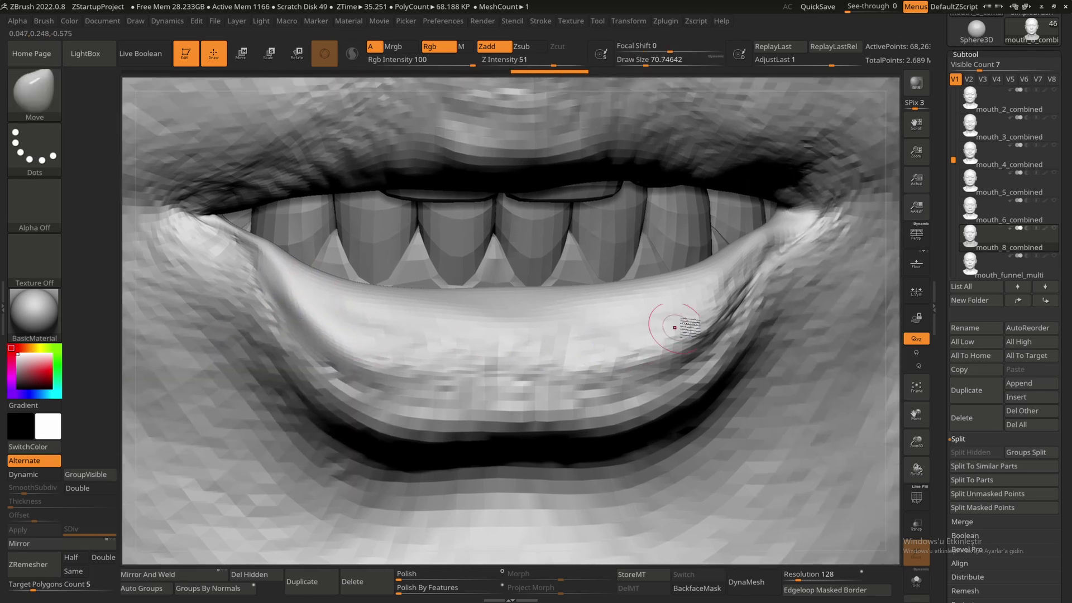
mouse_move(677, 326)
shift+mouse_down()
mouse_move(724, 302)
mouse_move(764, 248)
mouse_move(731, 287)
shift+mouse_up()
Step: Adjust the lower lip's front profile from the side with the Move Topological brush, raising the draw size to about 144
mouse_move(708, 308)
ctrl+right_down()
mouse_move(617, 356)
mouse_move(475, 341)
ctrl+right_up()
key(b)
key(m)
key(t)
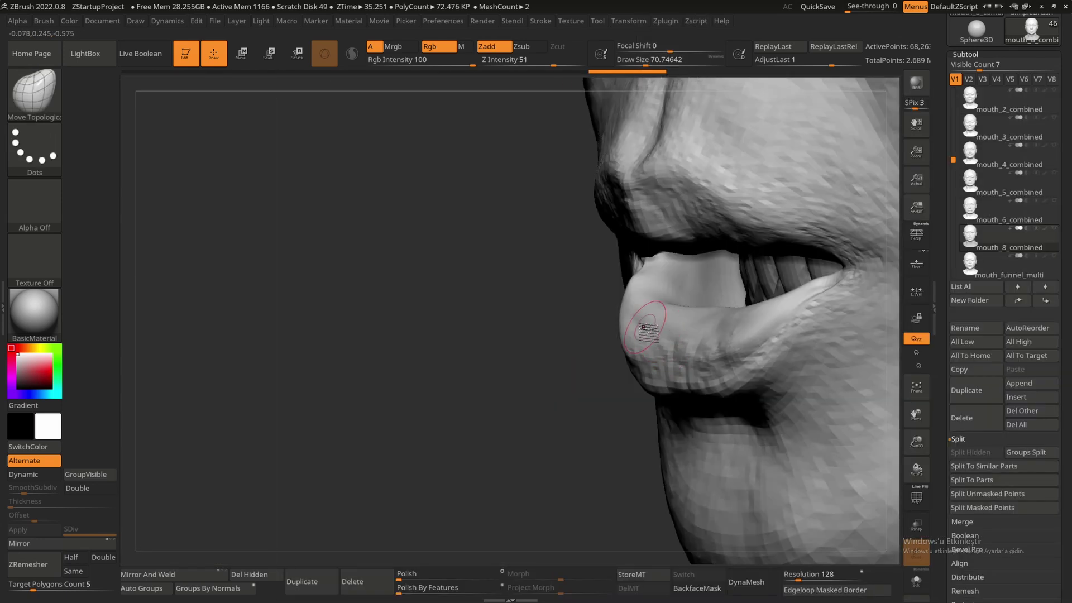
right_drag(659, 318, 645, 335)
key(space)
drag(646, 335, 653, 336)
mouse_move(653, 335)
ctrl+right_down()
mouse_move(667, 324)
mouse_move(655, 339)
ctrl+right_up()
key(space)
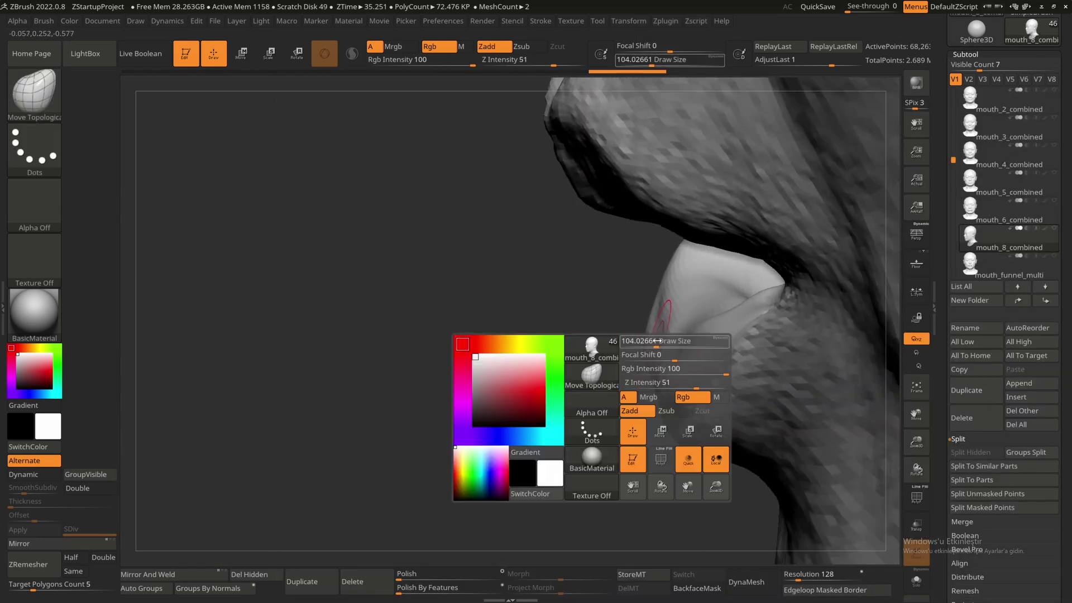
drag(654, 340, 660, 342)
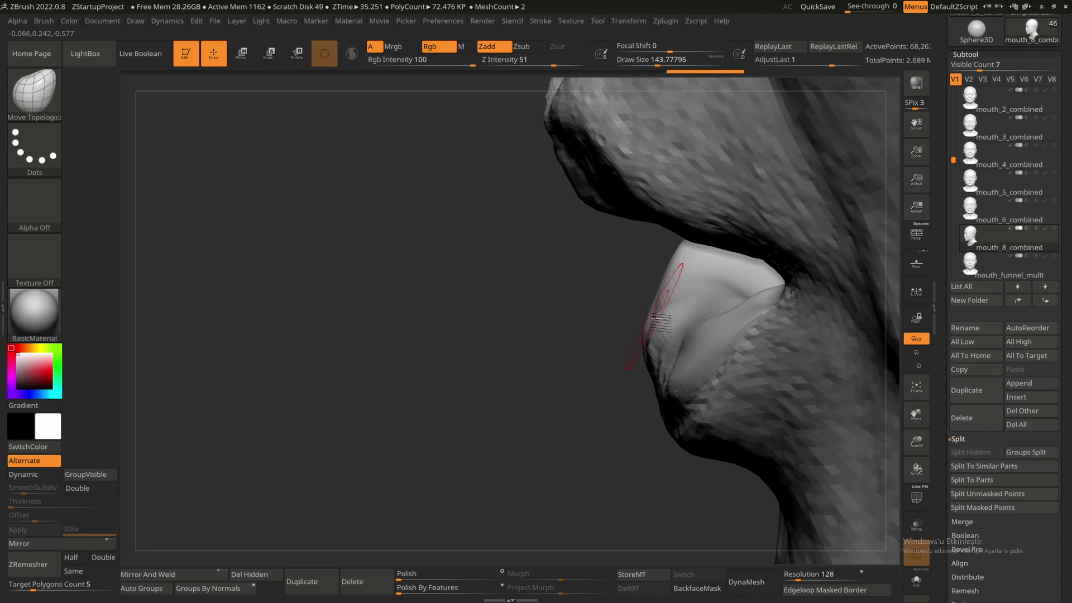
right_drag(653, 329, 671, 344)
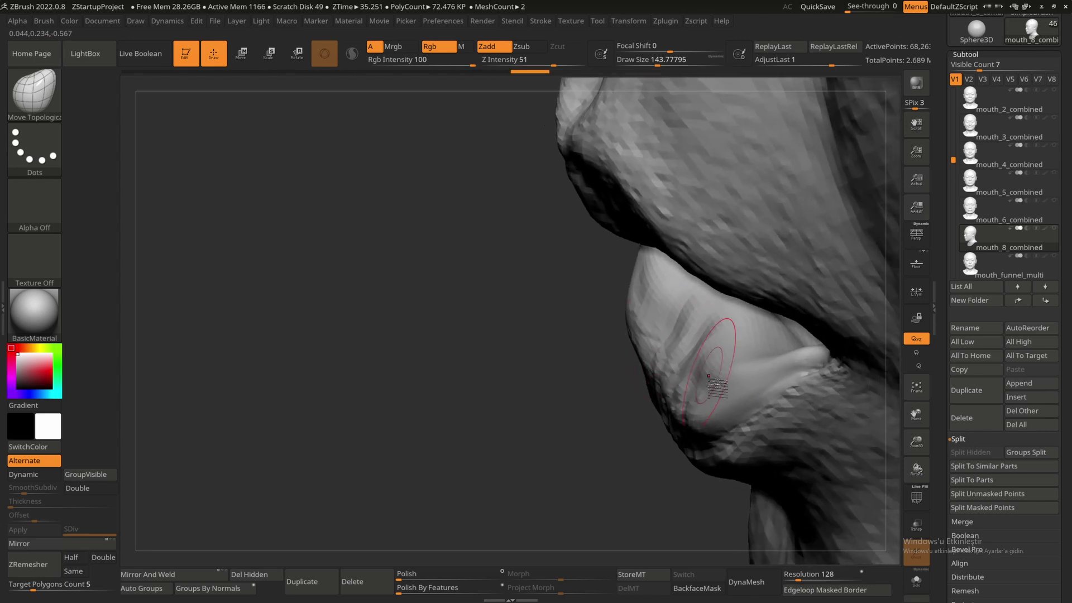
Step: Reshape the whole lower lip profile into a rounder curve with Move Topological at draw size about 183
right_drag(708, 376, 682, 362)
key(space)
drag(673, 361, 648, 347)
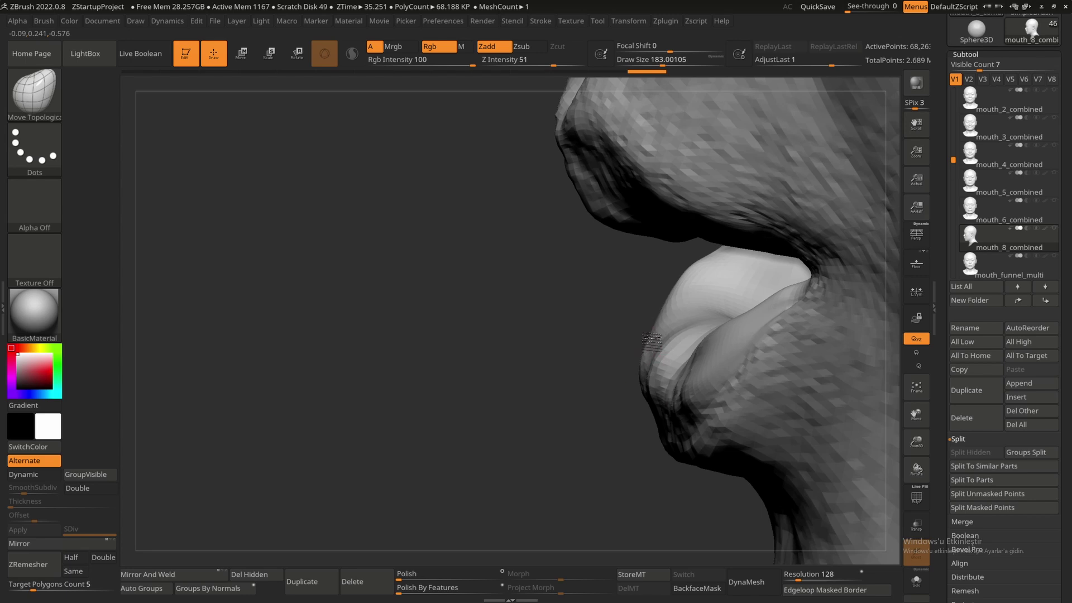
mouse_move(658, 324)
right_down()
mouse_move(645, 341)
mouse_move(652, 412)
right_up()
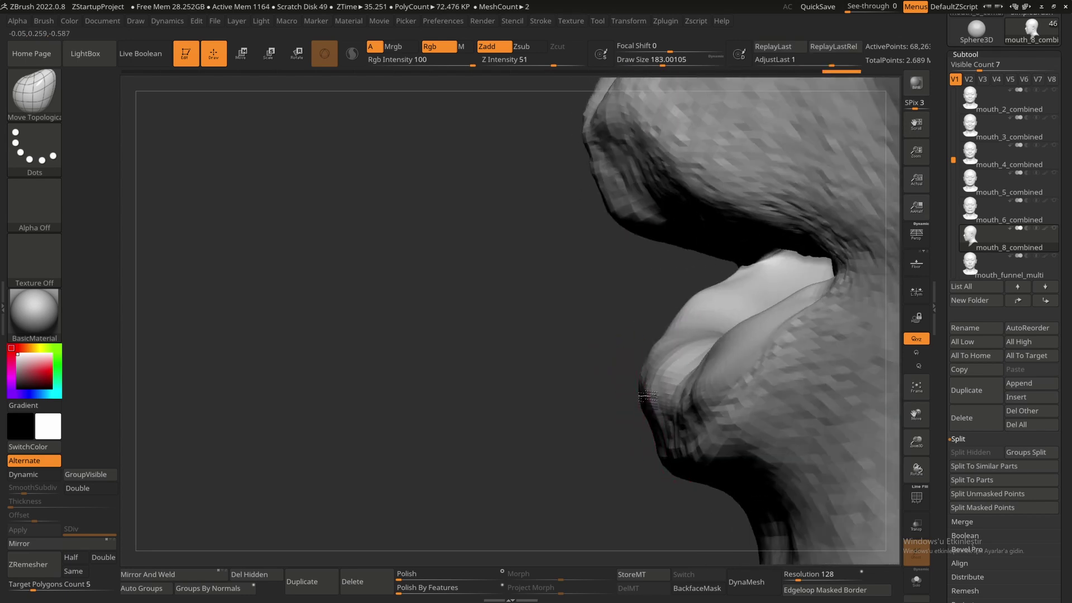
Step: Fine-tune the lower lip's upper front contour with Move Topological at draw size about 141
key(space)
drag(646, 394, 640, 394)
mouse_move(642, 391)
right_down()
mouse_move(651, 335)
mouse_move(687, 348)
right_up()
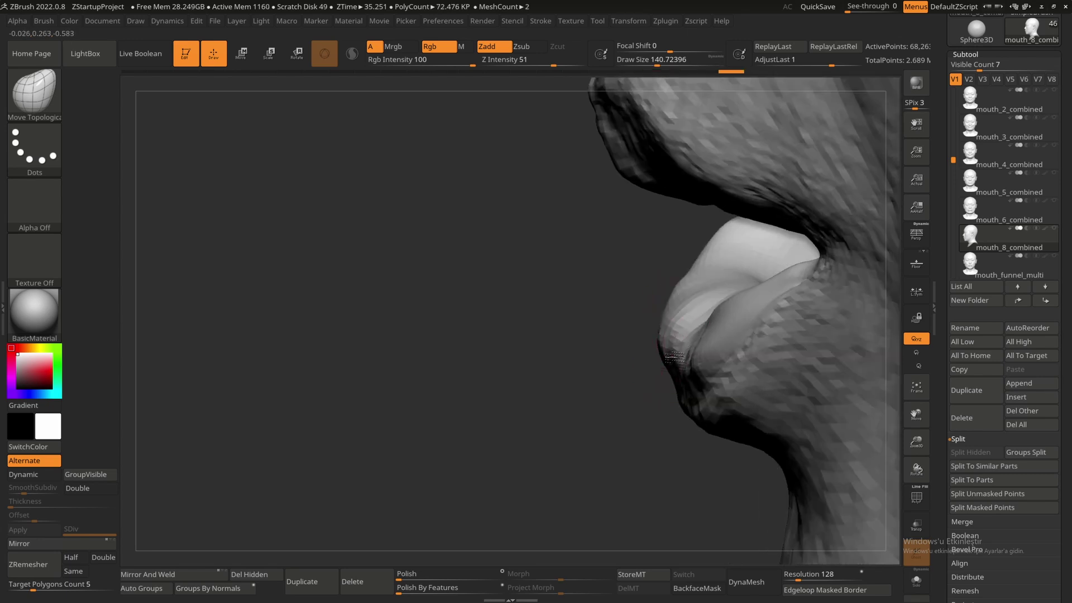
drag(686, 330, 683, 314)
right_drag(683, 314, 704, 308)
drag(696, 307, 695, 301)
Step: Smooth the front surface and upper rim of the reshaped lower lip at draw size about 141
right_drag(695, 301, 720, 332)
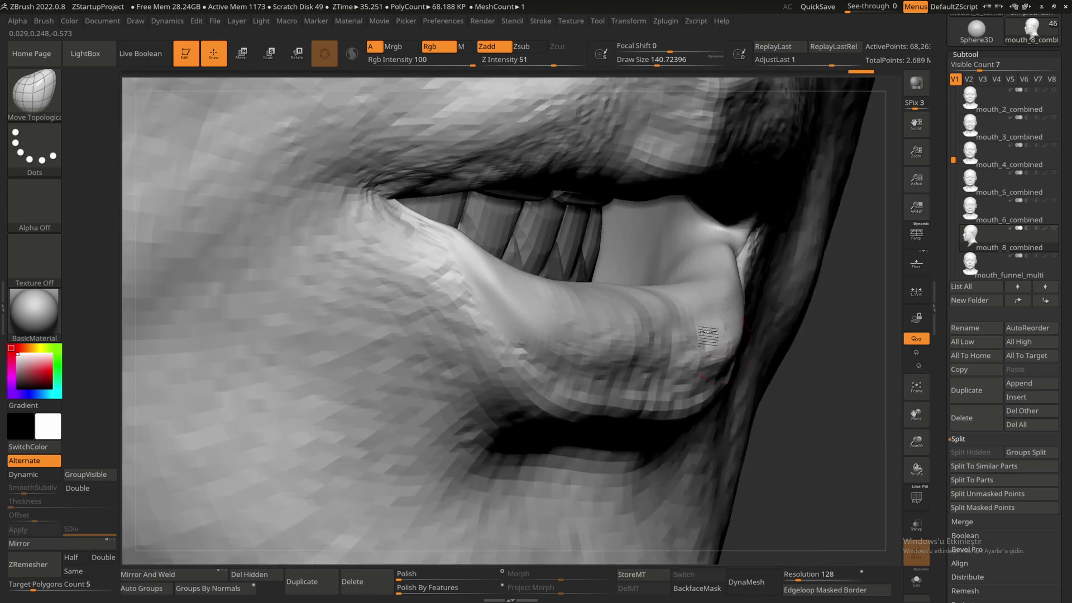
mouse_move(721, 332)
mouse_down()
mouse_move(715, 298)
mouse_move(642, 305)
mouse_up()
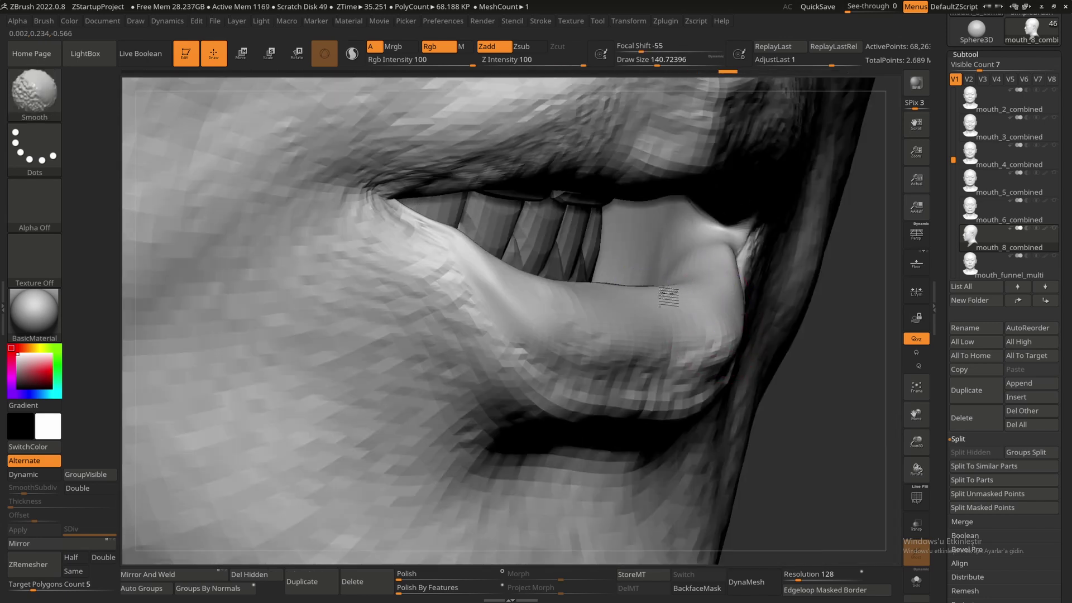
mouse_move(668, 297)
right_down()
mouse_move(677, 306)
mouse_move(694, 239)
mouse_move(700, 279)
right_up()
Step: Adjust the lower lip's edge near the character's left mouth corner with Move Topological at draw size about 89
key(space)
drag(722, 267, 715, 267)
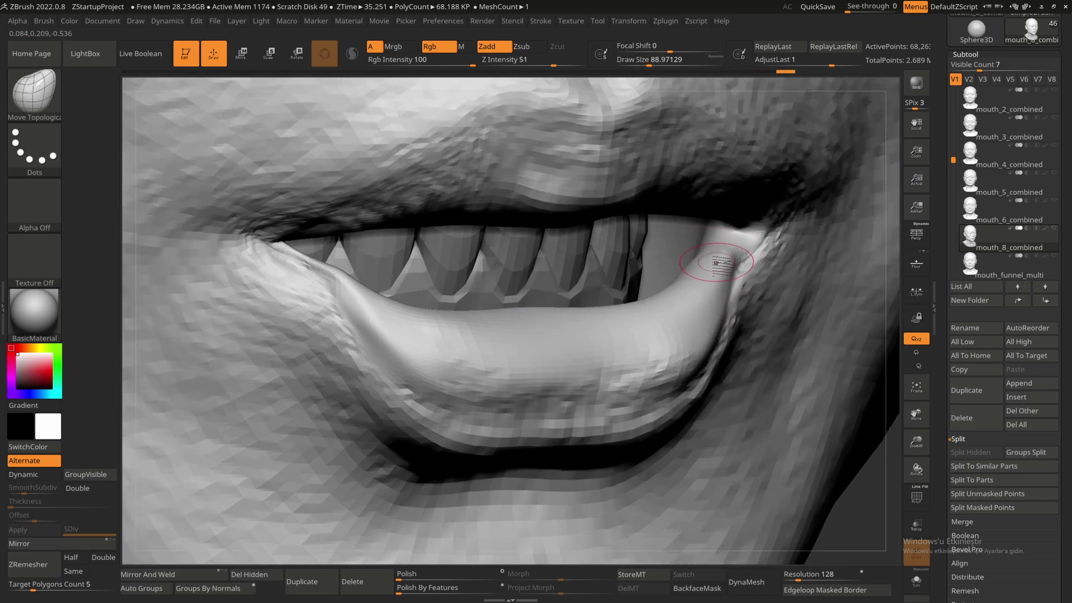
right_drag(715, 261, 708, 241)
mouse_move(720, 249)
mouse_down()
mouse_move(733, 262)
mouse_move(629, 350)
mouse_move(664, 336)
mouse_up()
Step: Smooth the lower lip from the character's right side toward its middle at draw size about 89
key(shift)
right_drag(670, 337, 773, 339)
shift+drag(614, 352, 597, 353)
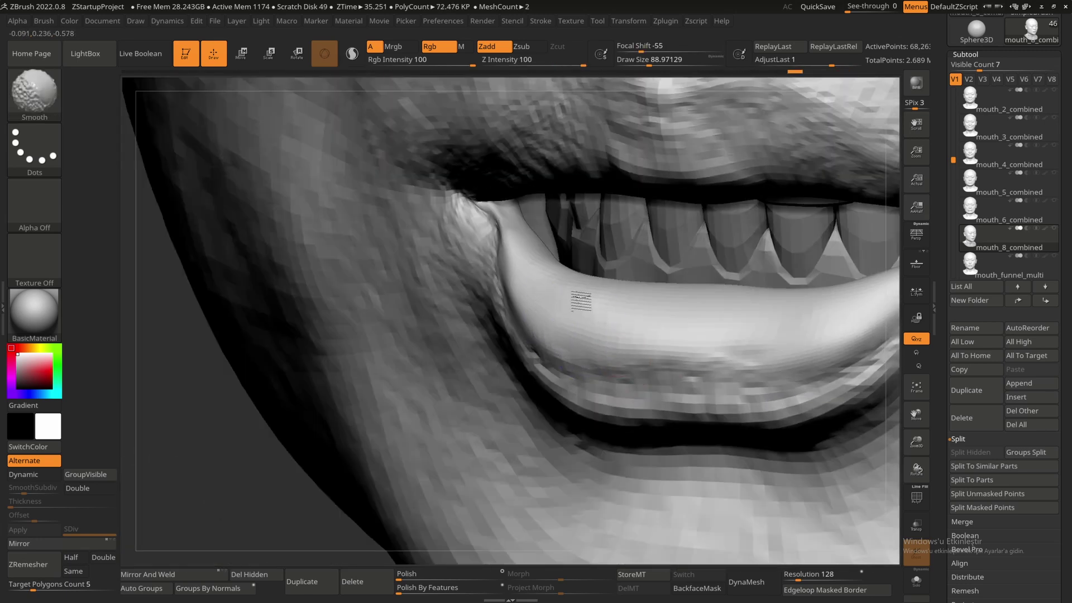
mouse_move(582, 306)
shift+mouse_down()
mouse_move(608, 343)
mouse_move(724, 354)
shift+mouse_up()
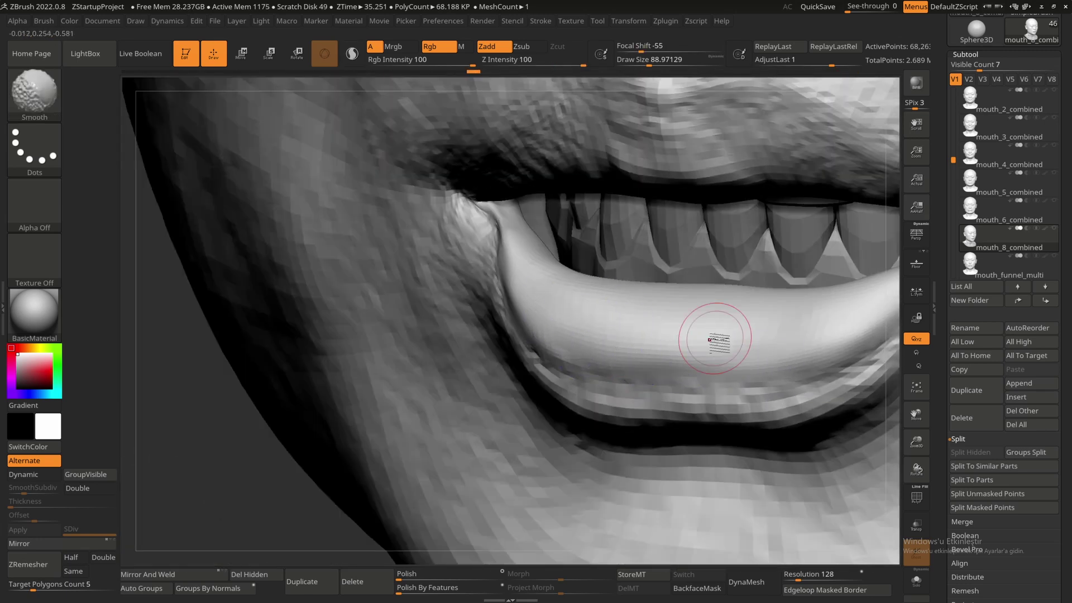
Step: Reduce the draw size to about 73 and smooth the skin at the character's right mouth corner beside the lower lip
mouse_move(597, 336)
alt+right_down()
mouse_move(706, 381)
mouse_move(586, 296)
alt+right_up()
key(space)
key(space)
drag(593, 296, 580, 293)
right_drag(580, 293, 565, 284)
key(space)
drag(589, 282, 585, 281)
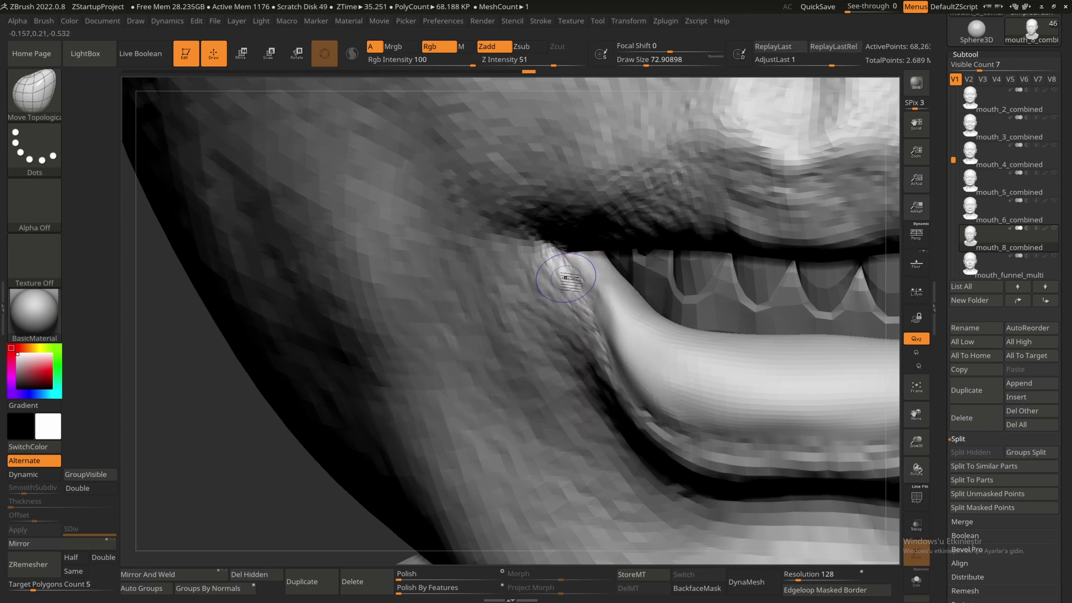
shift+drag(567, 274, 597, 301)
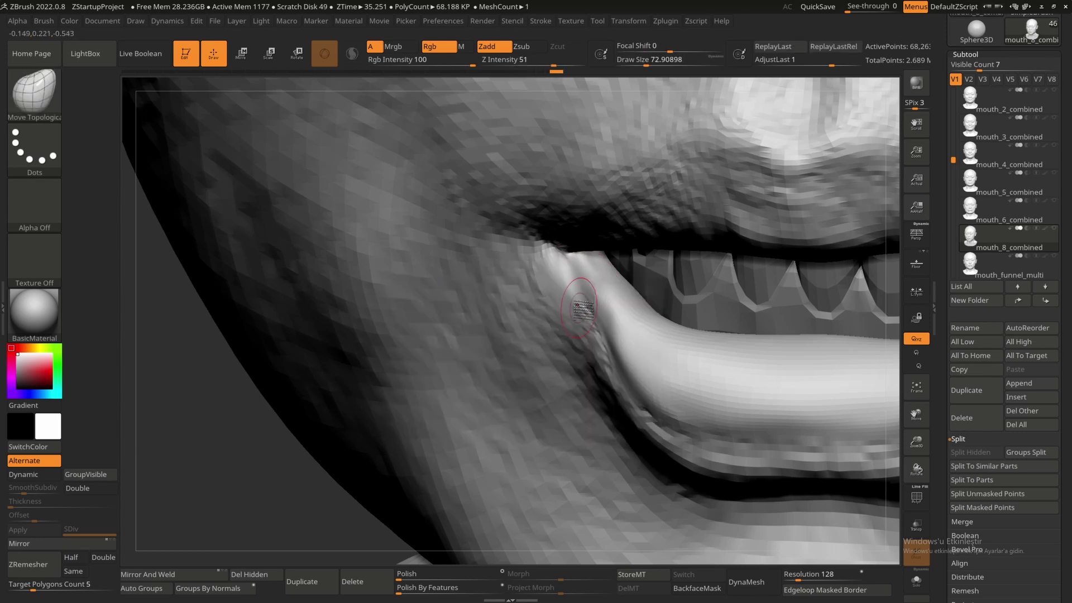
Step: Set the draw size to about 107 and smooth the lower lip into the character's right mouth corner
right_drag(577, 272, 570, 287)
key(space)
drag(570, 287, 575, 290)
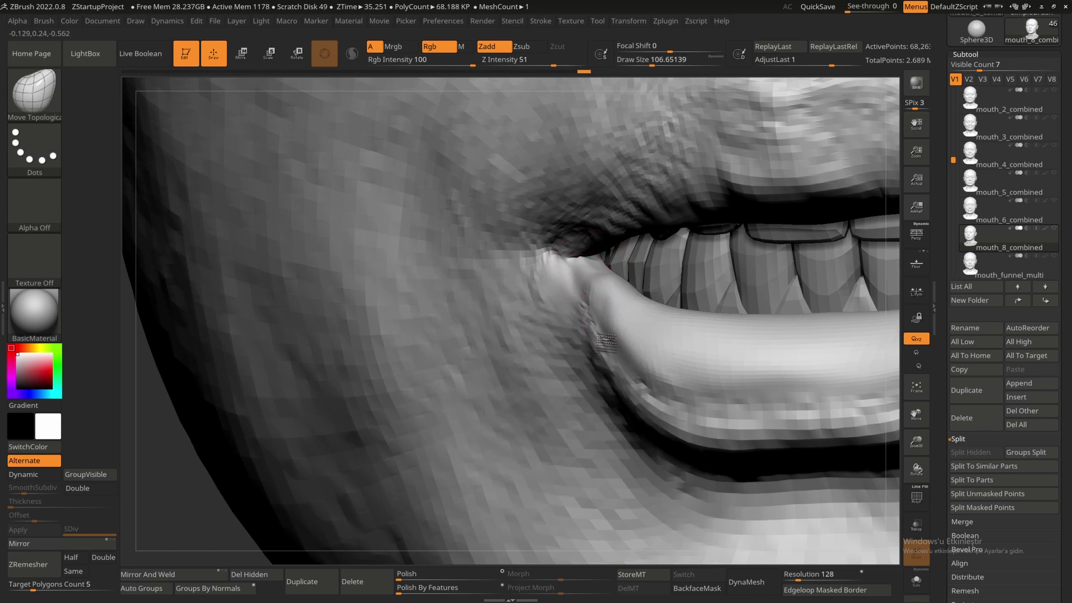
key(shift)
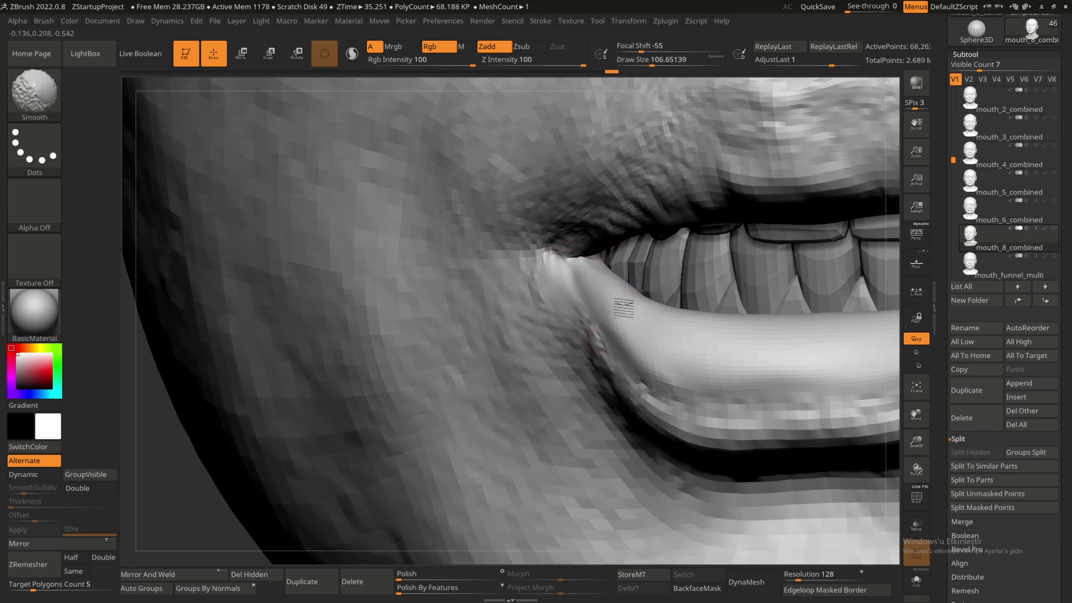
shift+drag(619, 302, 567, 264)
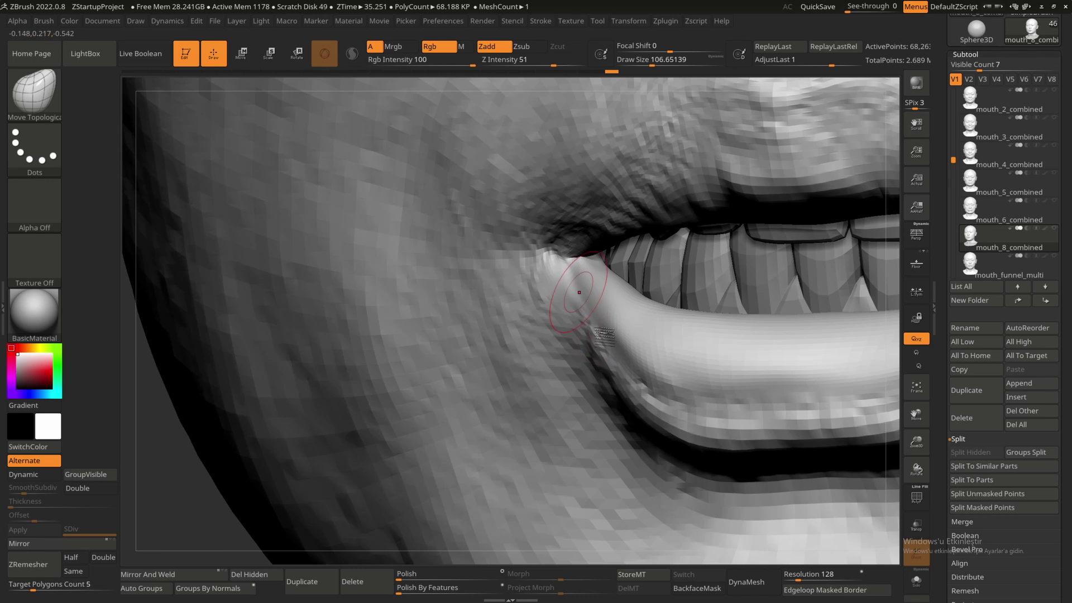
right_drag(606, 335, 550, 254)
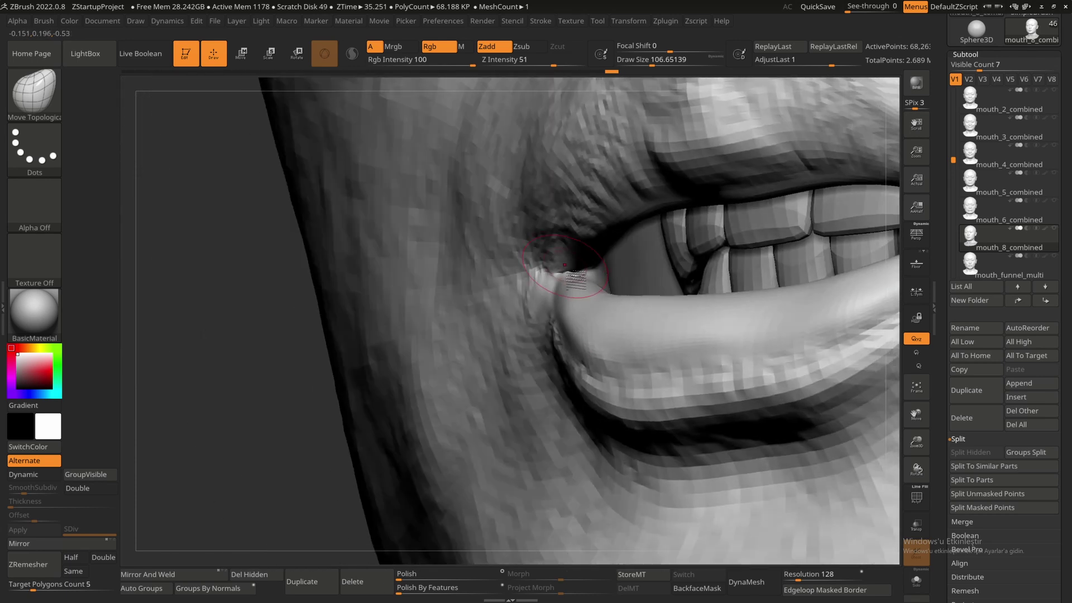
shift+drag(550, 254, 572, 283)
Step: Adjust the lower lip near the character's right mouth corner with Move Topological at draw size about 117
ctrl+right_drag(580, 284, 614, 316)
key(space)
drag(577, 283, 580, 287)
mouse_move(602, 310)
ctrl+right_down()
mouse_move(574, 279)
mouse_move(600, 268)
mouse_move(633, 348)
mouse_move(606, 347)
ctrl+right_up()
key(space)
drag(607, 347, 613, 346)
right_drag(614, 346, 625, 339)
mouse_move(620, 339)
mouse_down()
mouse_move(596, 349)
mouse_move(632, 328)
mouse_up()
alt+right_drag(687, 357, 634, 340)
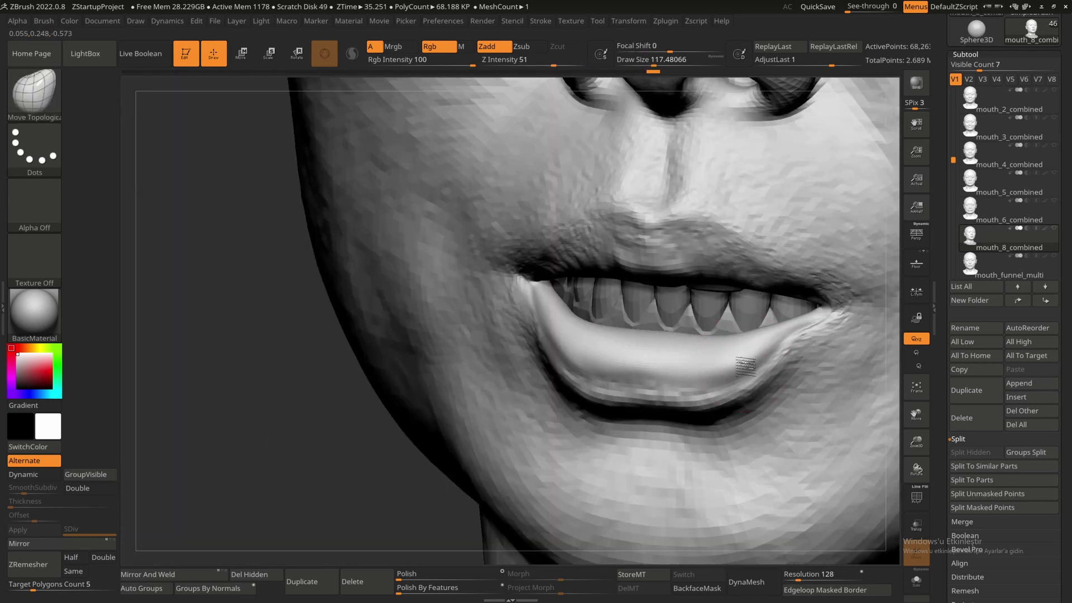
Step: Reduce the draw size to about 94 and smooth the lower lip's edge at the character's left mouth corner
right_drag(745, 366, 782, 352)
ctrl+right_drag(747, 234, 742, 268)
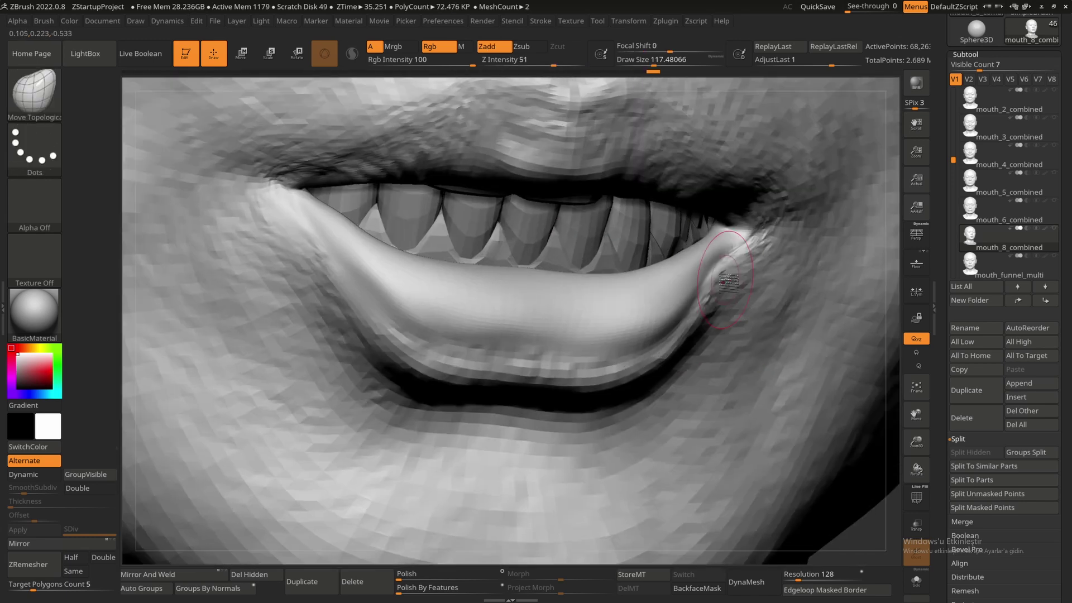
key(space)
drag(736, 276, 729, 276)
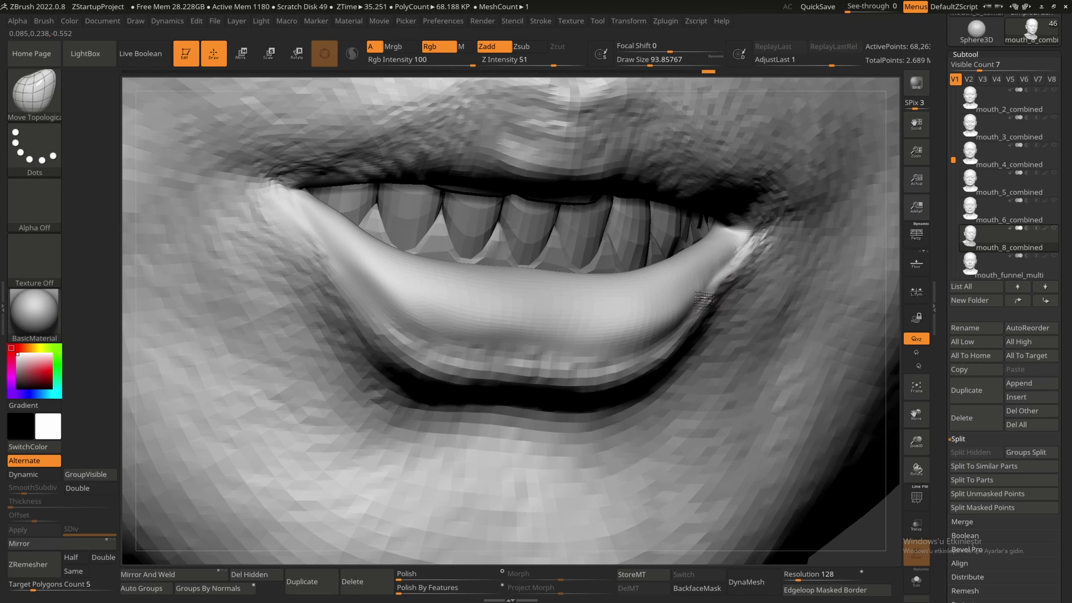
key(shift)
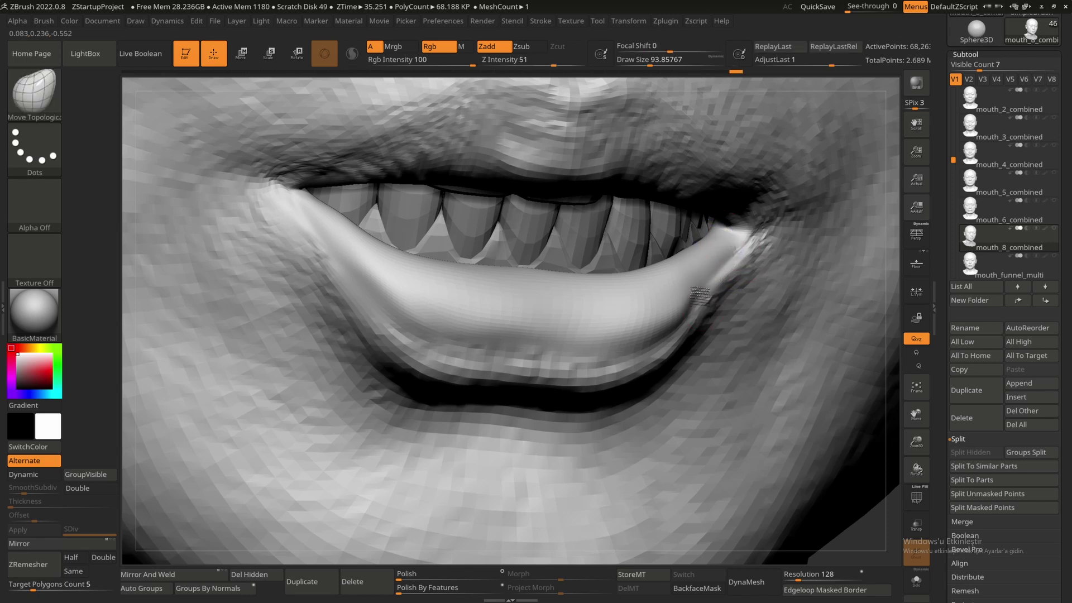
Step: Refine the lower lip's side profile with Move Topological at draw sizes of about 112 and 147
mouse_move(674, 314)
right_down()
mouse_move(674, 284)
mouse_move(519, 285)
right_up()
key(space)
drag(662, 319, 665, 320)
right_drag(665, 320, 660, 320)
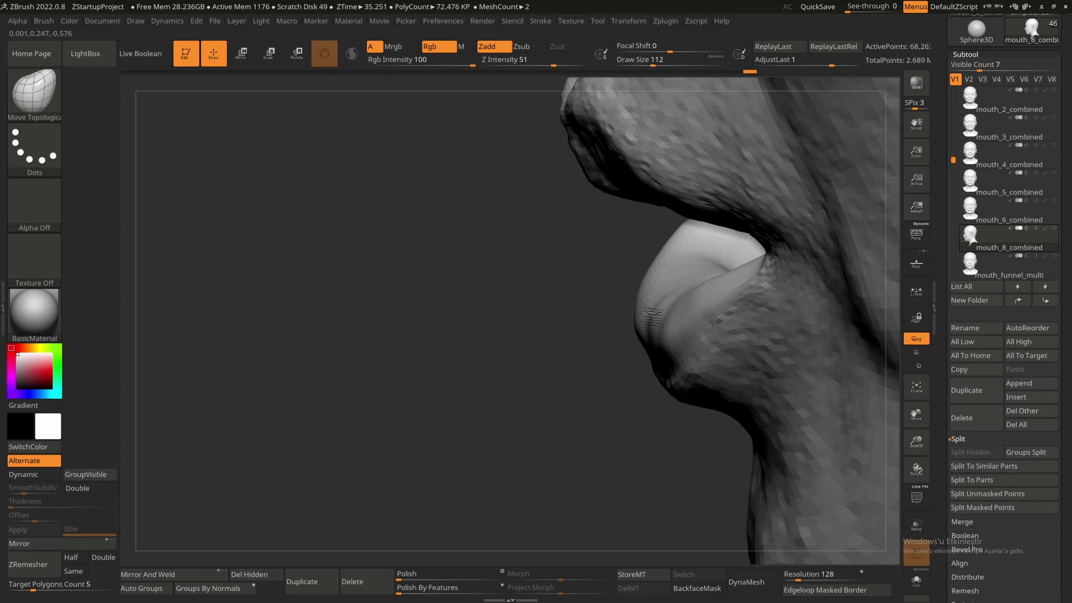
key(space)
drag(653, 316, 658, 317)
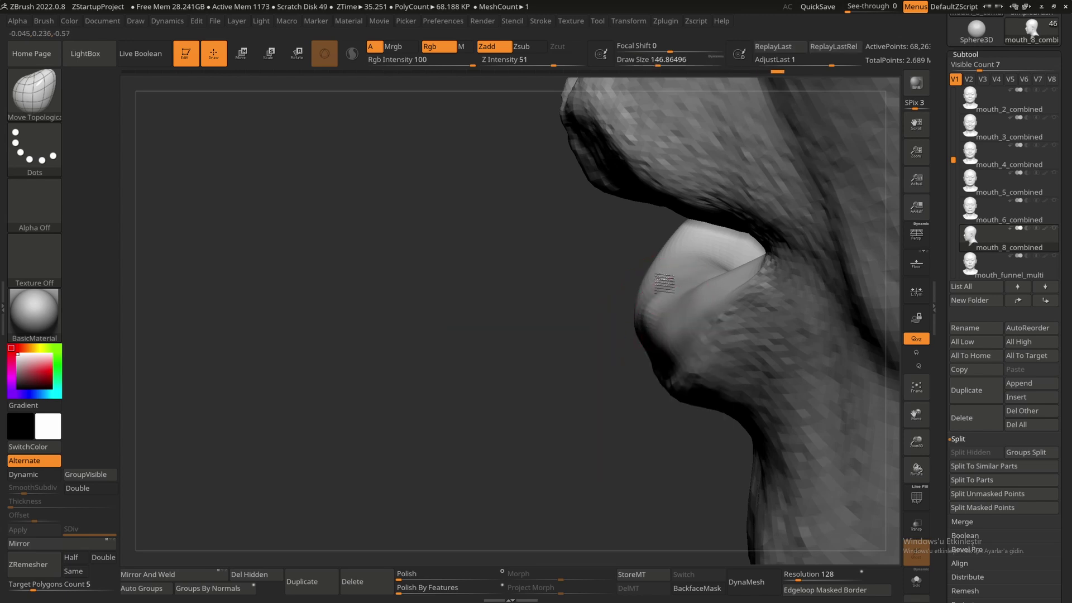
right_drag(664, 283, 617, 308)
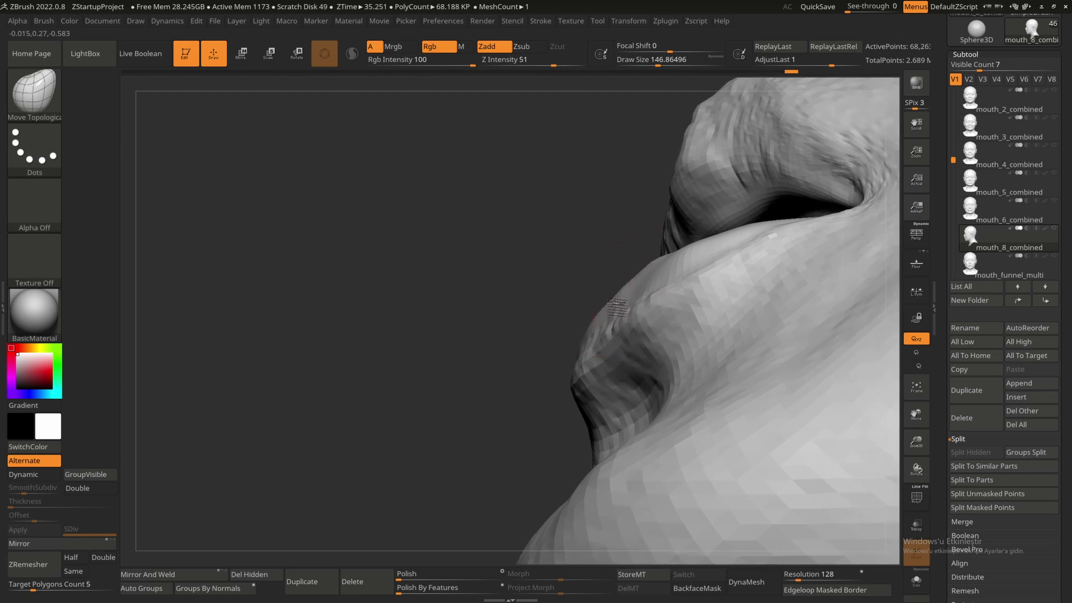
drag(617, 306, 681, 387)
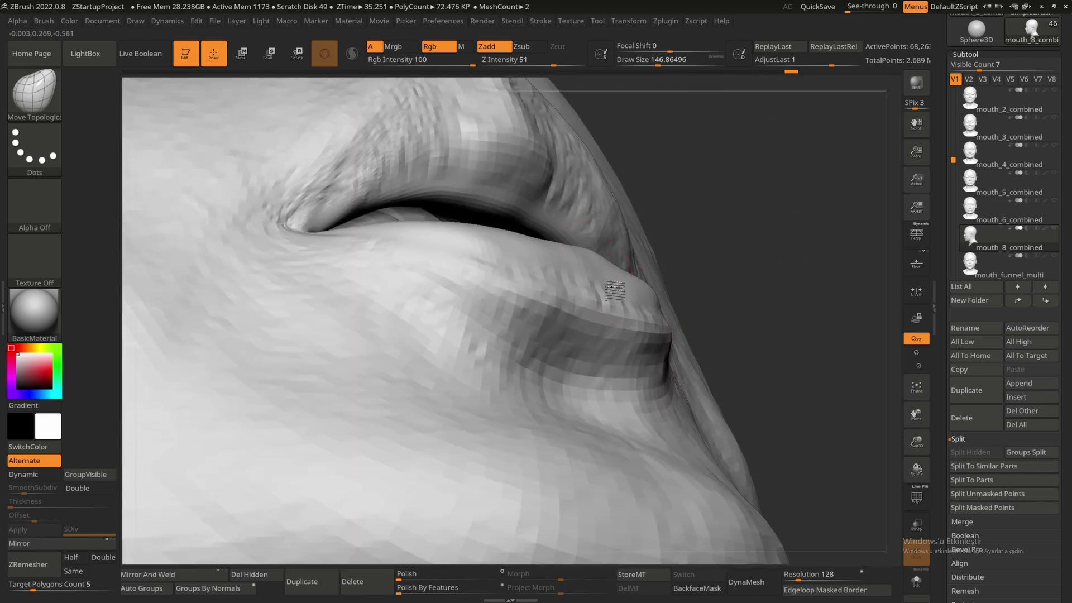
Step: Smooth the middle and upper rim of the lower lip with draw sizes of about 147 and 183
mouse_move(614, 286)
right_down()
mouse_move(570, 295)
mouse_move(629, 302)
mouse_move(616, 301)
right_up()
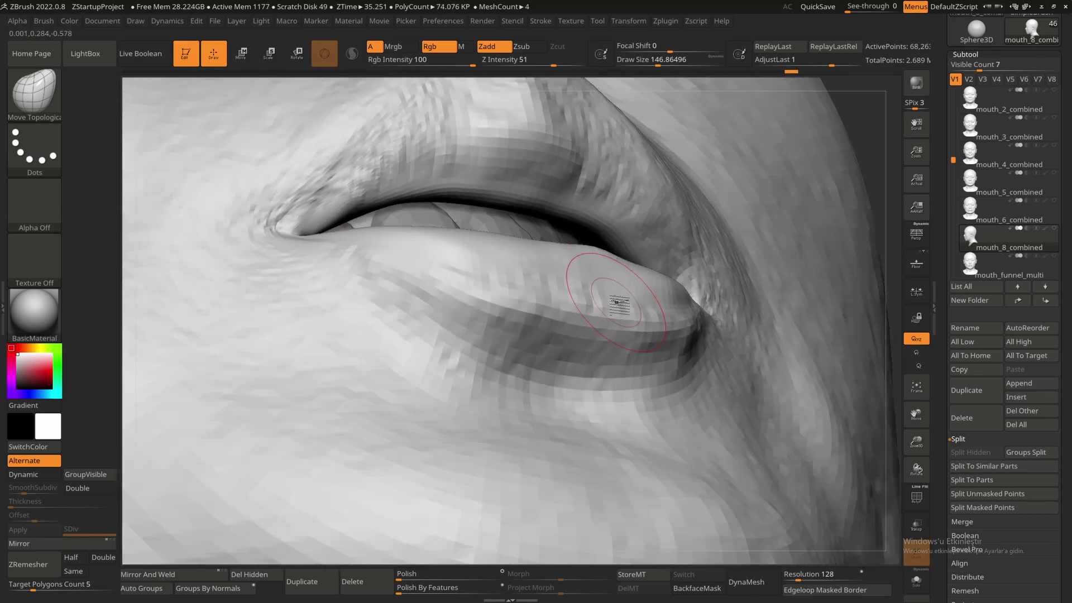
ctrl+right_drag(620, 265, 664, 347)
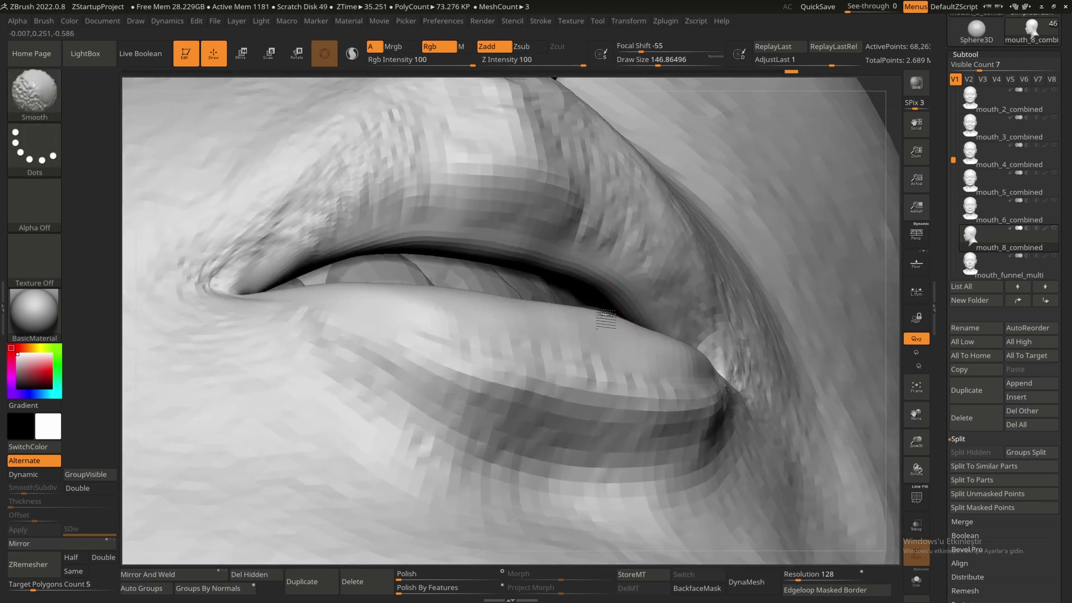
mouse_move(604, 322)
shift+mouse_down()
mouse_move(560, 316)
mouse_move(586, 327)
shift+mouse_up()
mouse_move(569, 334)
right_down()
mouse_move(612, 338)
mouse_move(575, 347)
mouse_move(562, 335)
right_up()
key(space)
drag(627, 314, 664, 325)
key(shift)
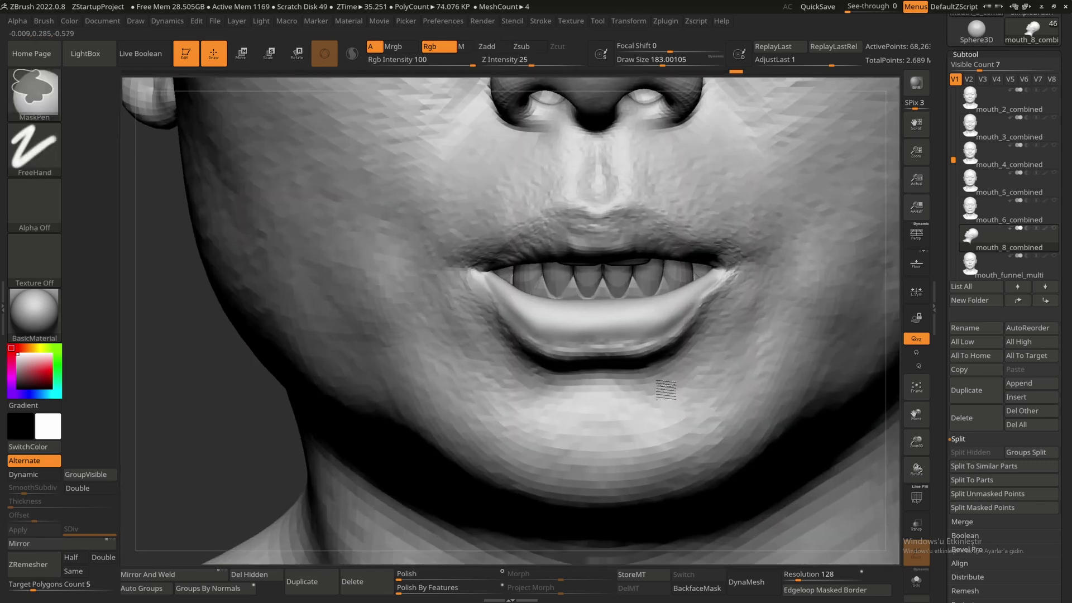
Step: Set the draw size to about 96 and smooth the lower lip beside the character's left mouth corner
key(space)
drag(696, 318, 677, 318)
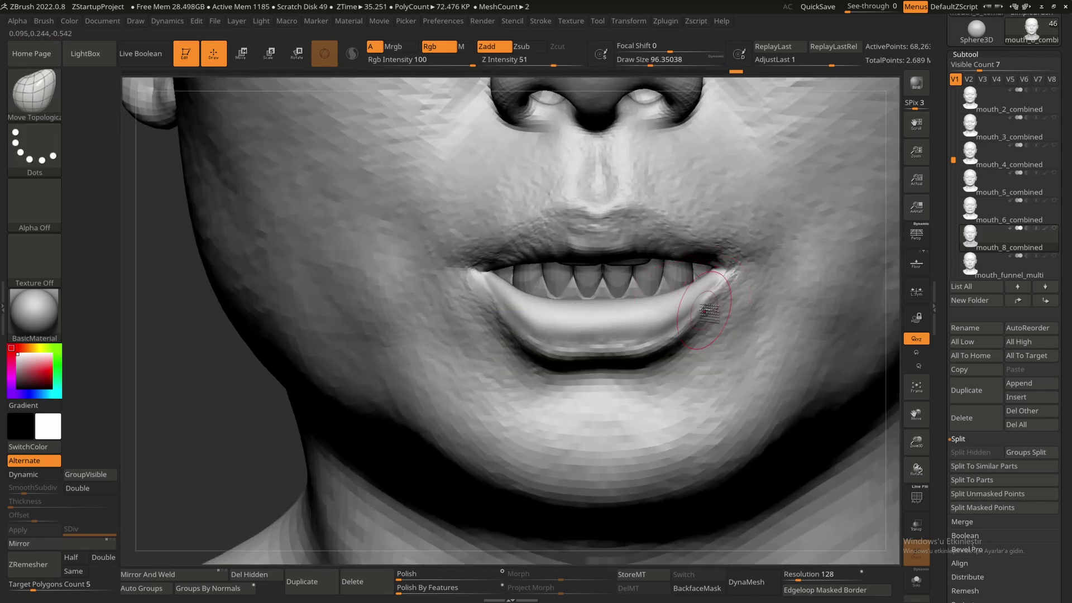
key(shift)
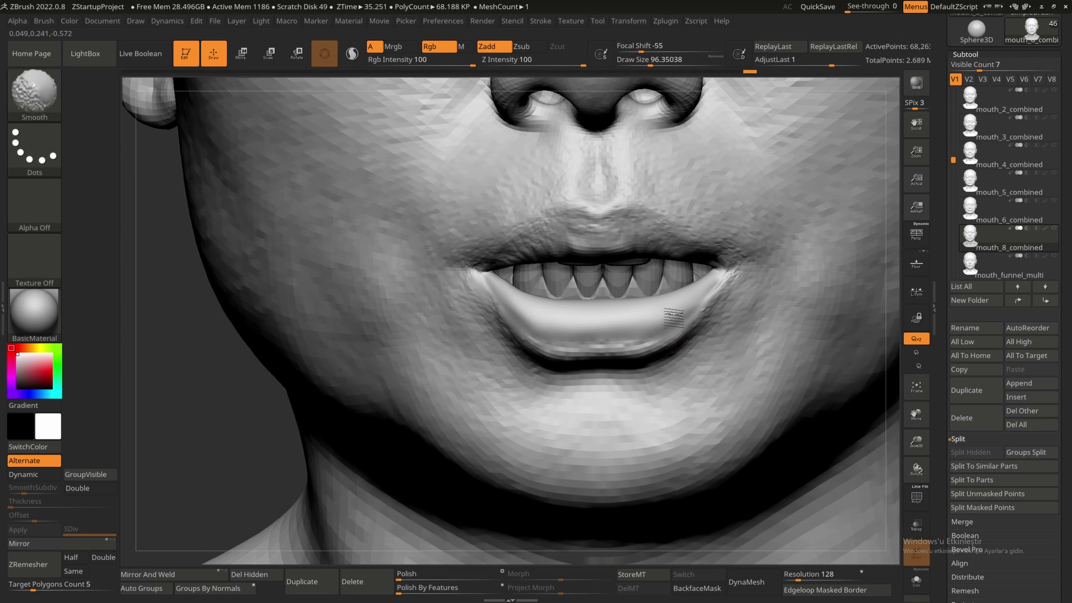
mouse_move(599, 358)
ctrl+right_down()
mouse_move(629, 380)
mouse_move(661, 378)
mouse_move(610, 383)
mouse_move(707, 384)
mouse_move(622, 385)
ctrl+right_up()
Step: Increase the draw size to about 190 and adjust the overall shape of the lower lip with Move Topological
key(space)
mouse_move(621, 333)
mouse_down()
mouse_move(632, 333)
mouse_move(596, 339)
mouse_up()
key(space)
mouse_move(663, 334)
right_down()
mouse_move(658, 322)
mouse_move(720, 357)
mouse_move(690, 379)
mouse_move(622, 354)
mouse_move(611, 333)
mouse_move(640, 362)
mouse_move(605, 352)
right_up()
alt+right_drag(605, 352, 664, 336)
ctrl+right_drag(665, 336, 642, 406)
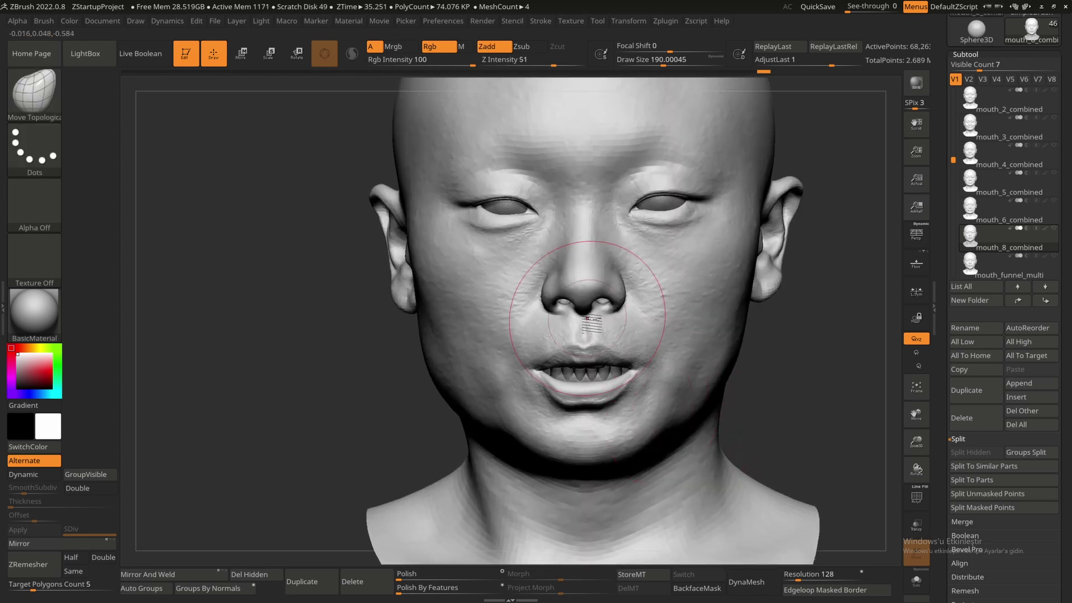
Step: Review the preceding expression subtools from mouth_8_combined back to Mfunnel_Mtowards__multi
alt+click(587, 318)
key(Up)
key(Up)
key(Up)
key(Up)
key(Up)
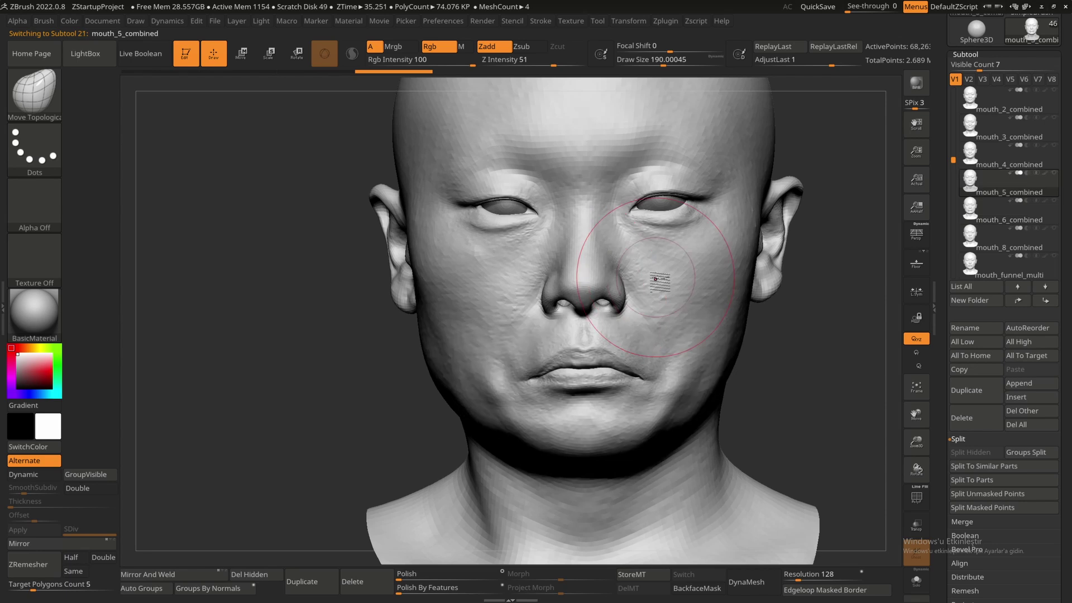
alt+click(643, 251)
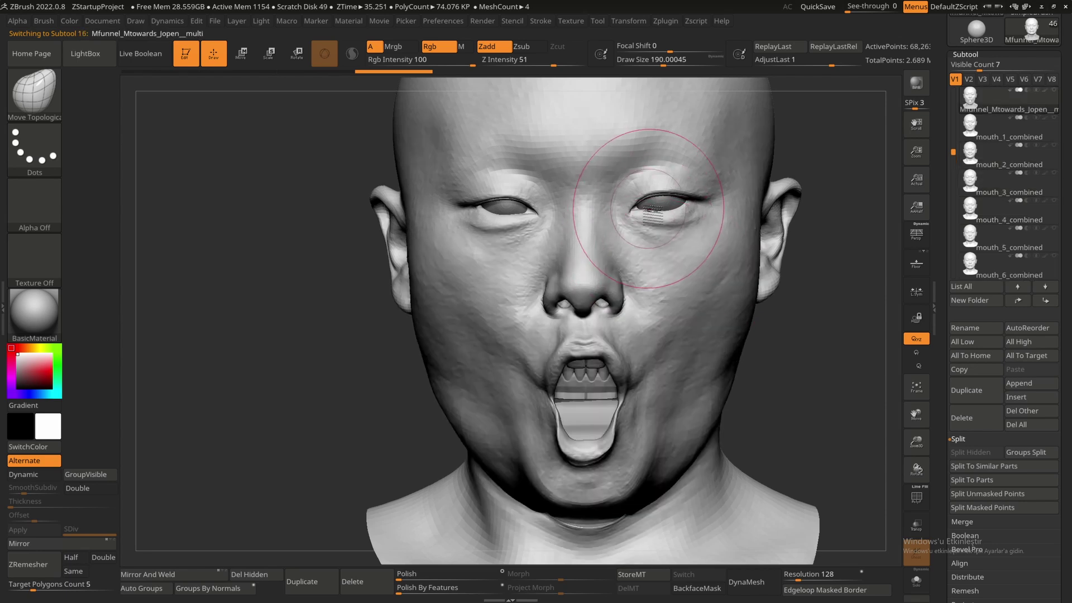
alt+click(606, 468)
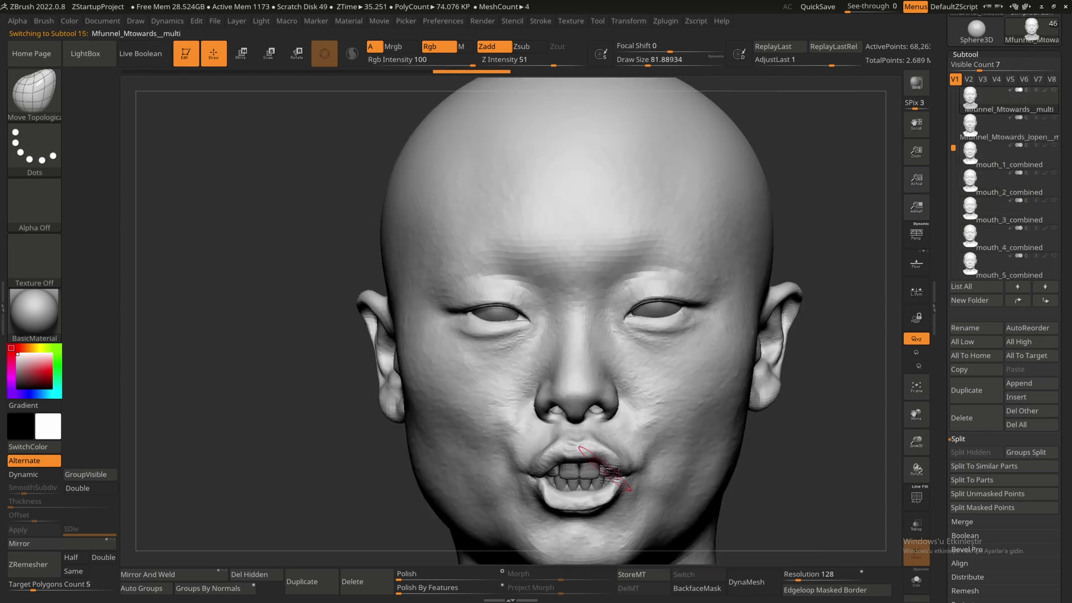
Step: Make eye_closed_double the active subtool and place a canvas snapshot of the head beside the live model
right_drag(720, 419, 687, 395)
ctrl+right_drag(758, 386, 697, 359)
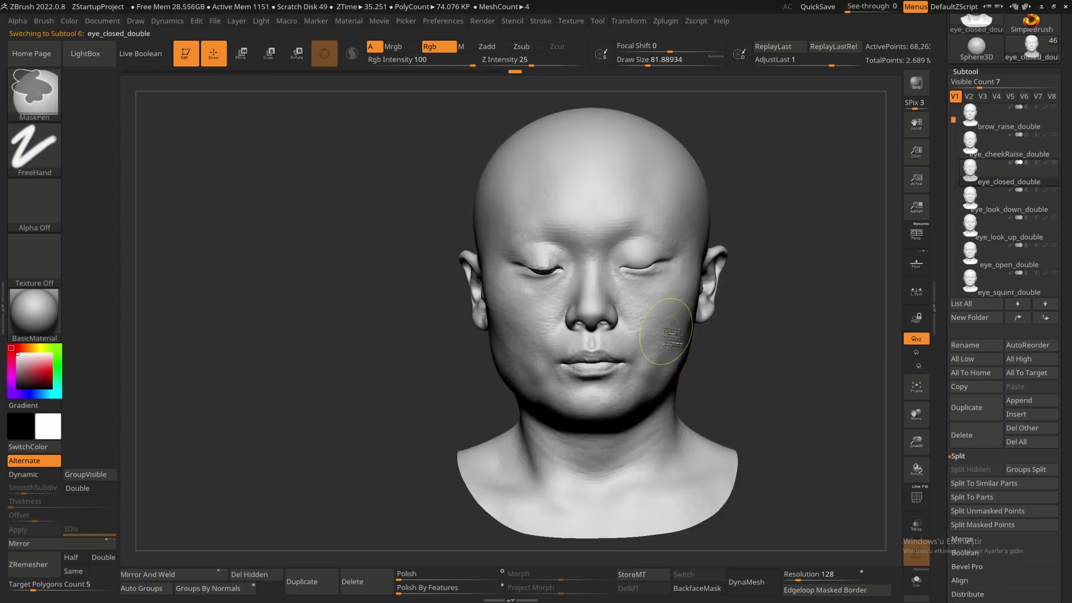
right_drag(705, 344, 677, 364)
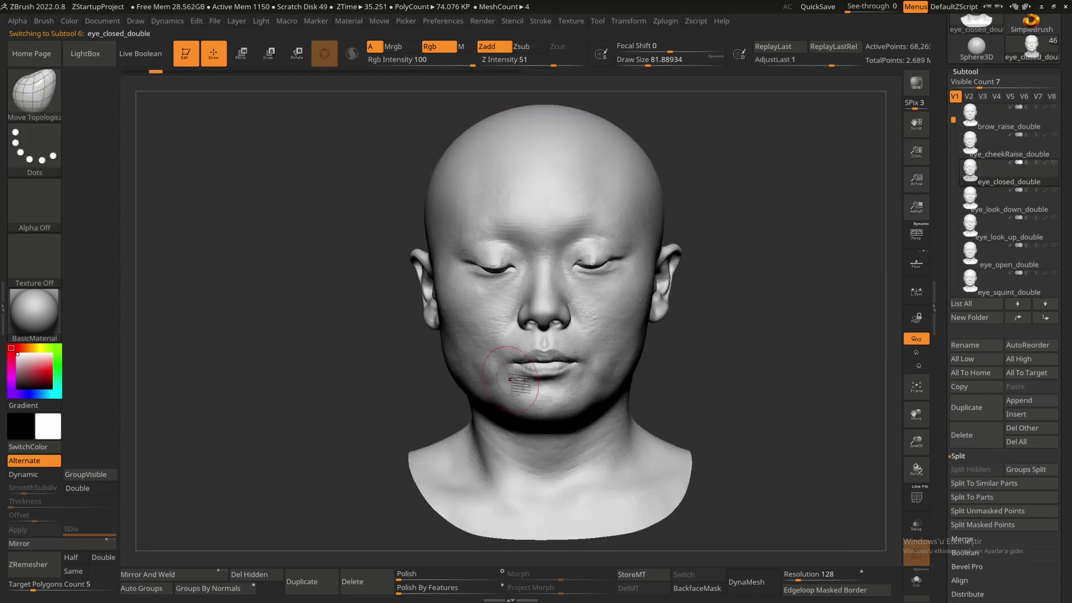
alt+right_drag(512, 381, 277, 383)
key(shift+s)
alt+right_drag(390, 410, 746, 408)
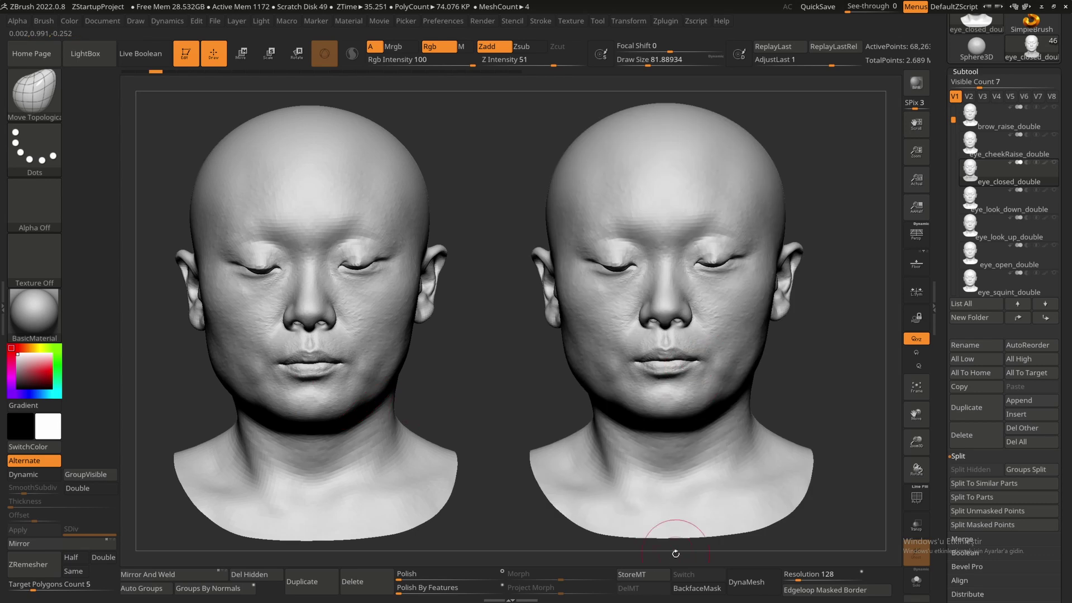
Step: Store a morph target for eye_closed_double and vary its Morph amount while checking the closed eyelids
click(642, 577)
drag(1066, 285, 1067, 453)
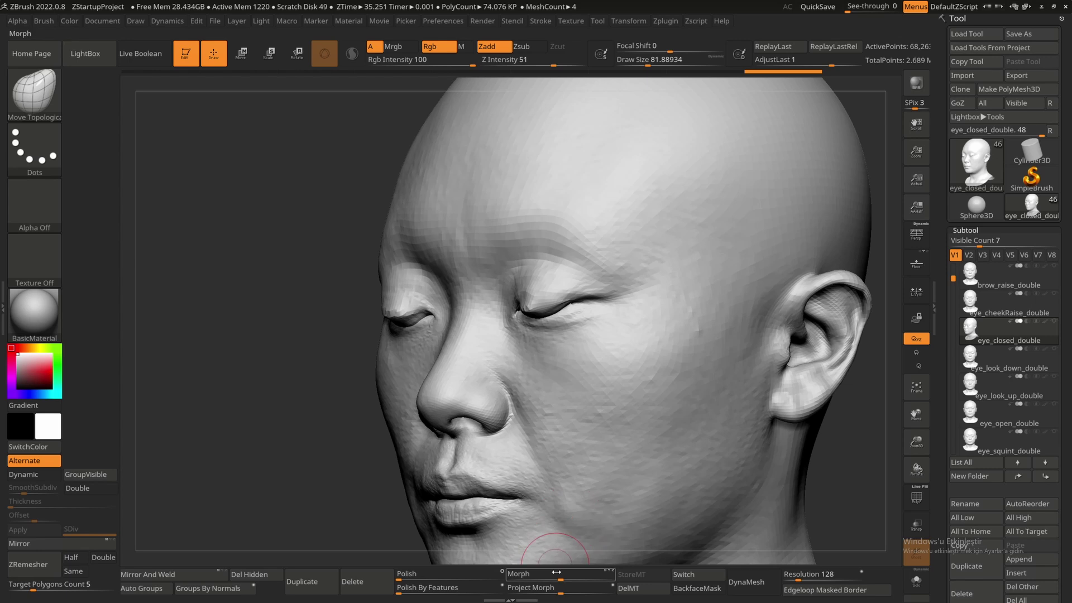
right_drag(636, 420, 594, 426)
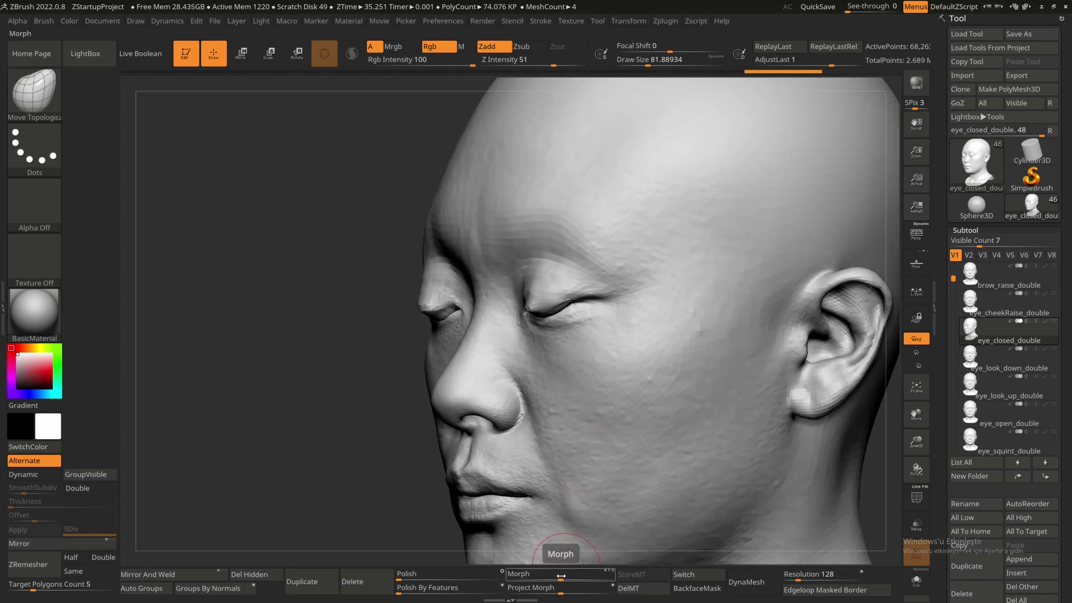
drag(560, 576, 619, 574)
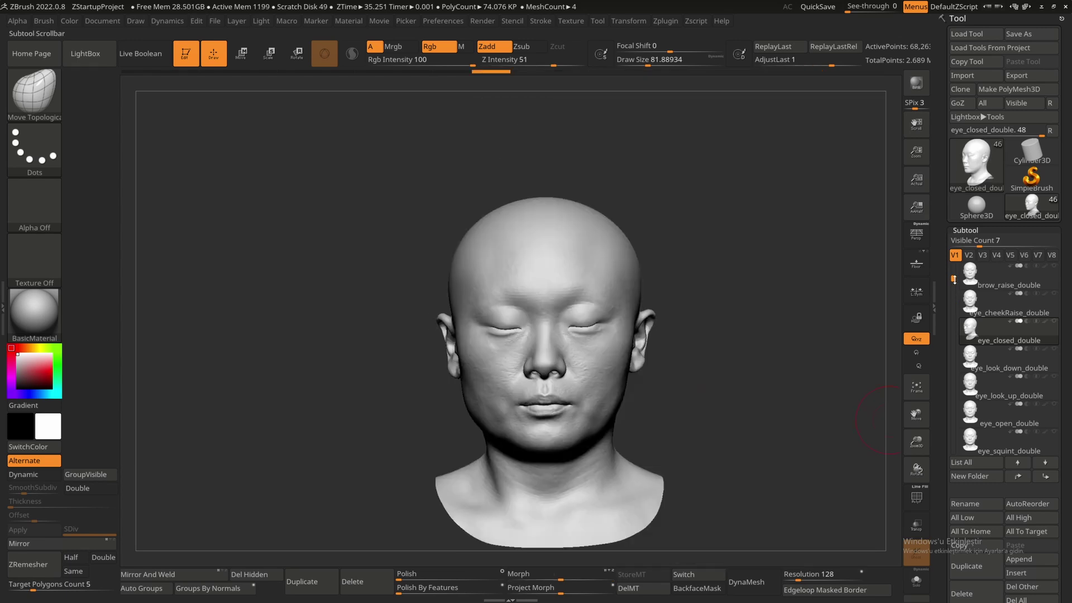
Step: Make jaw_open the active subtool and frame the whole head for comparison
drag(955, 280, 954, 303)
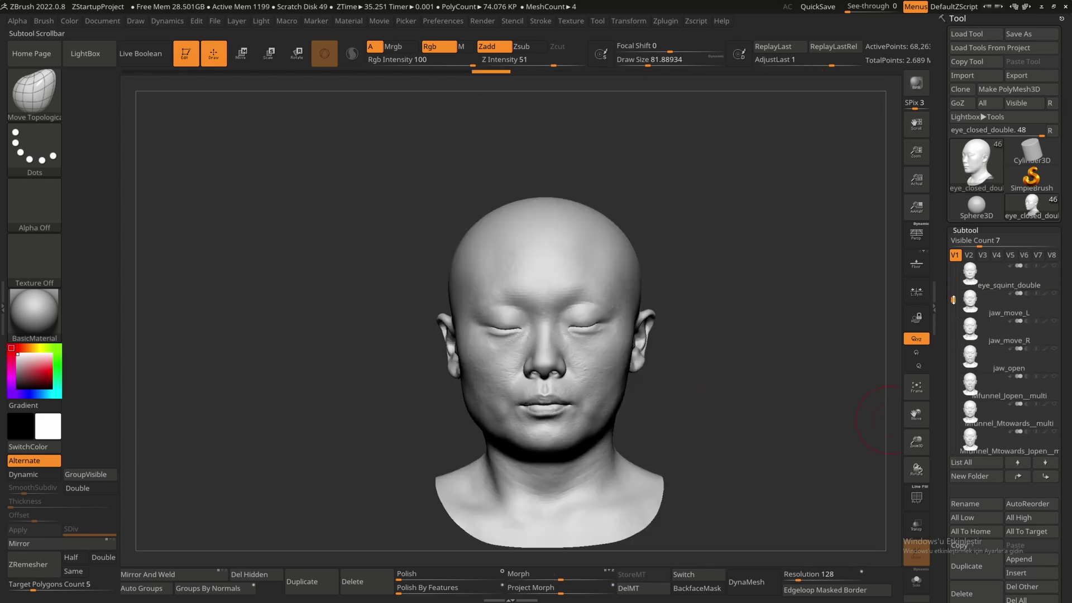
click(981, 360)
ctrl+right_drag(580, 415, 606, 429)
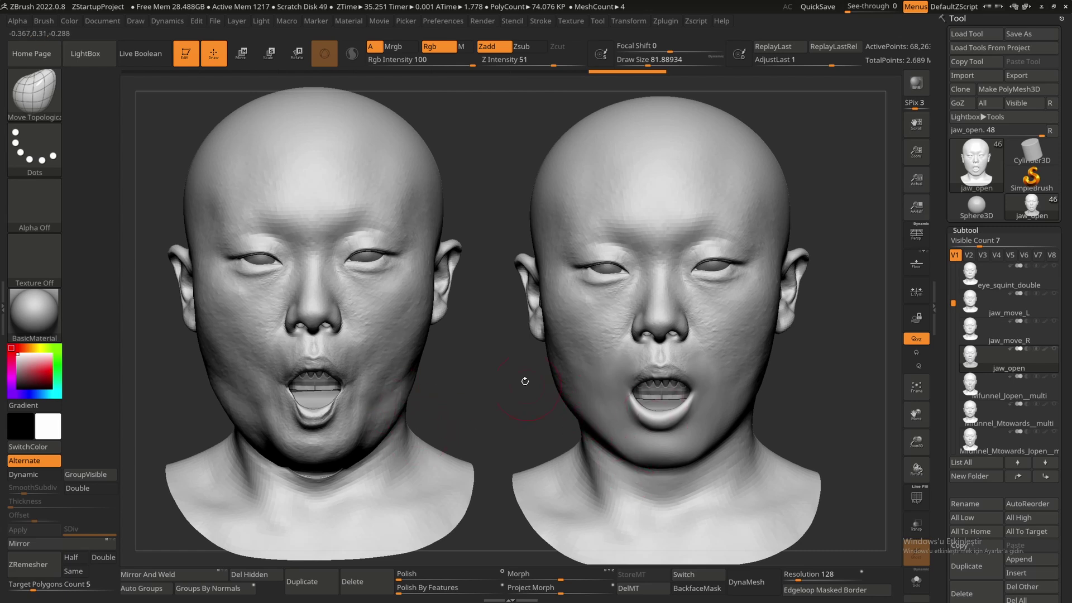
Step: Switch to Maya, turn off the viewport isolation and hide the jaw_open:polySurface1 mesh
key(alt+Tab)
click(254, 273)
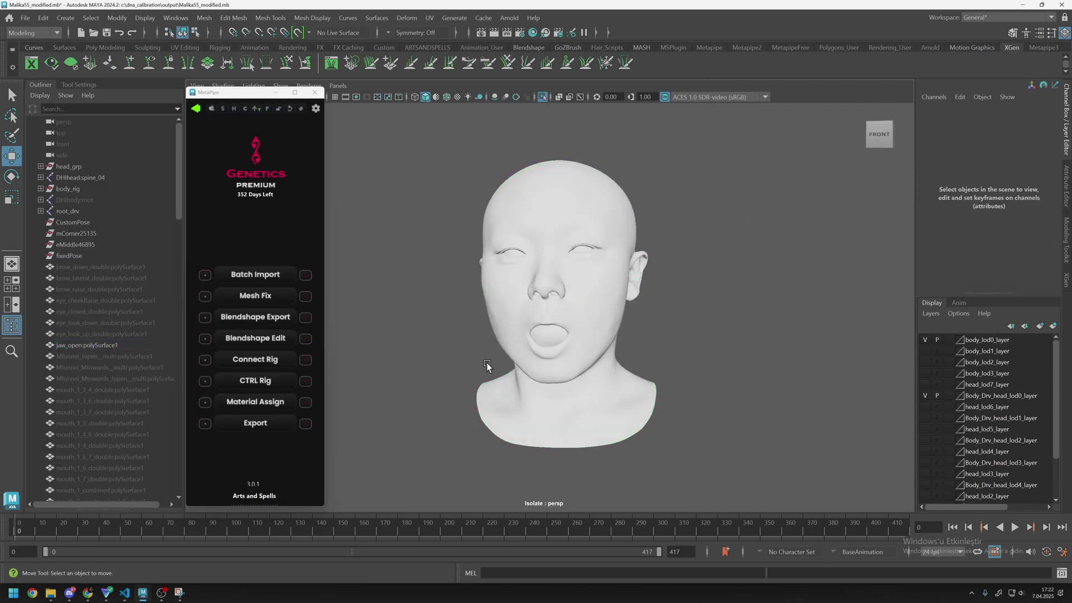
scroll(564, 349, up, 3)
alt+drag(564, 350, 587, 365)
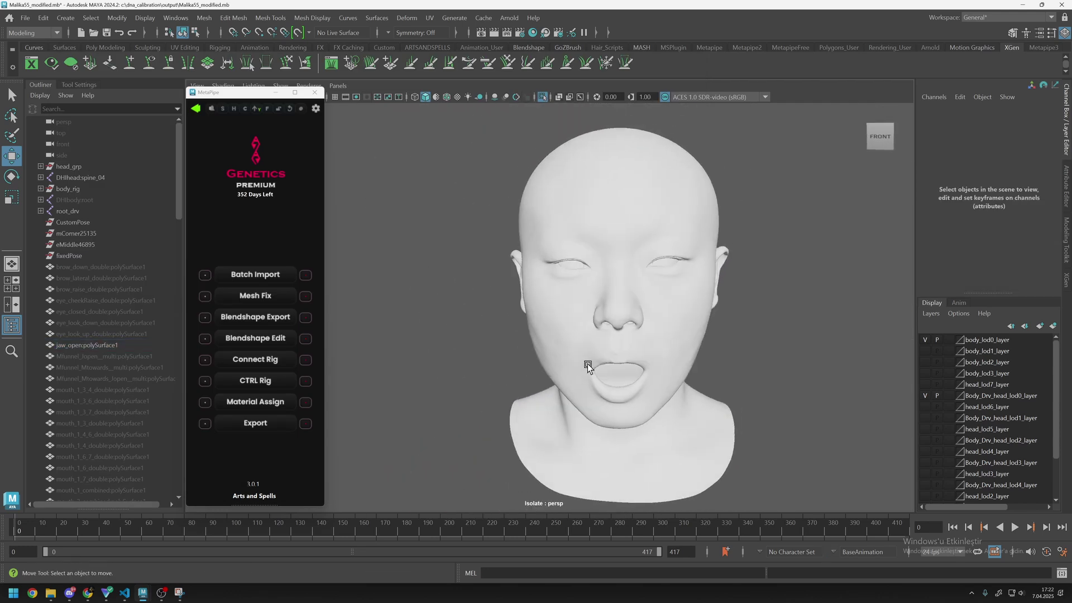
click(542, 96)
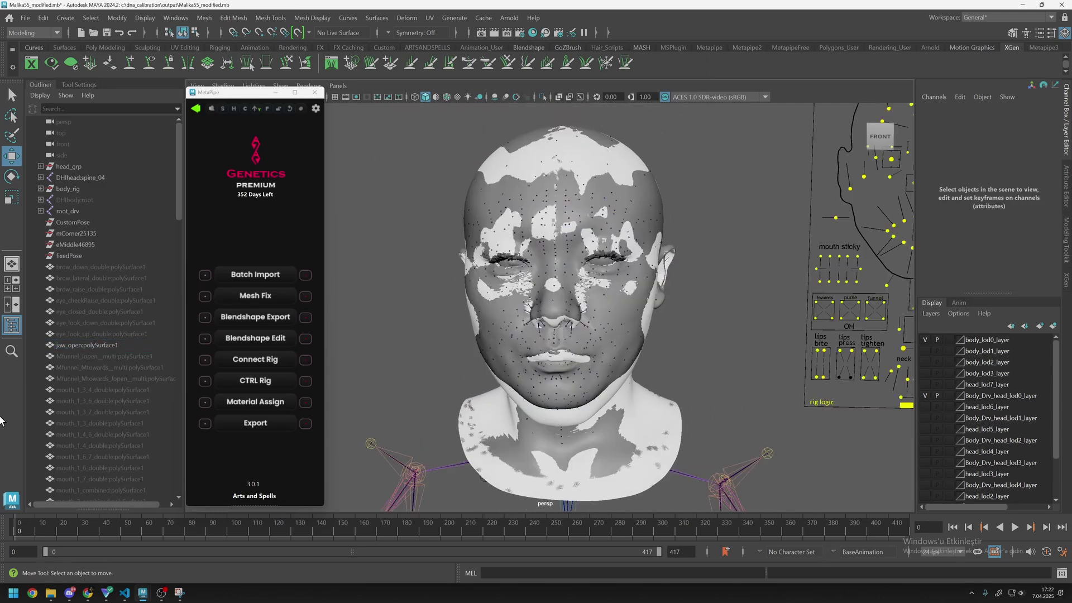
click(115, 346)
key(ctrl+h)
Step: Select all imported expression meshes from brow_down_double:polySurface1 through the last WM1:polySurface1
click(79, 269)
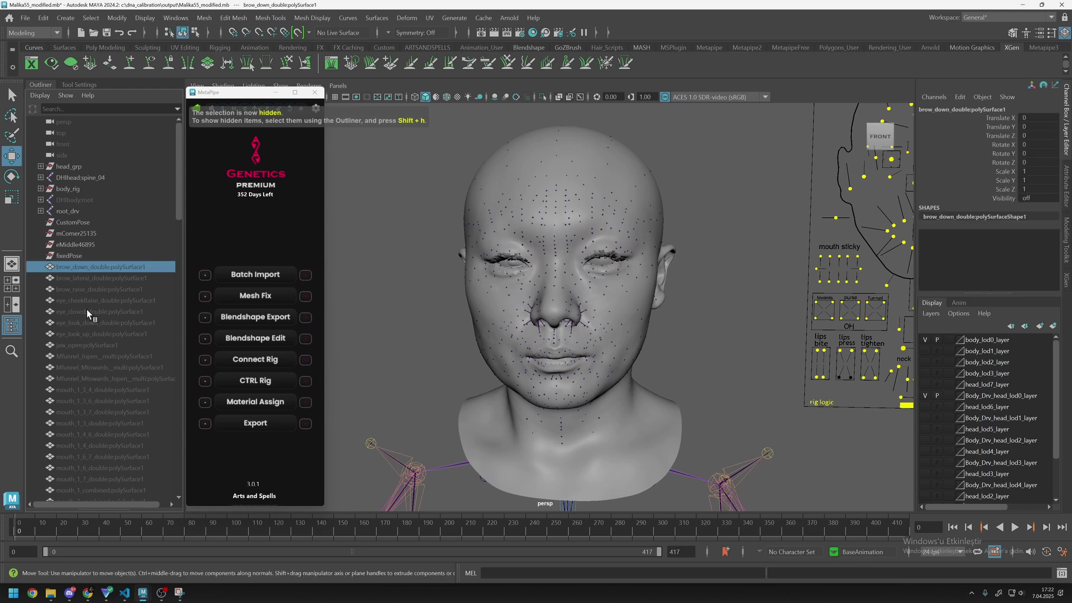
scroll(89, 330, down, 14)
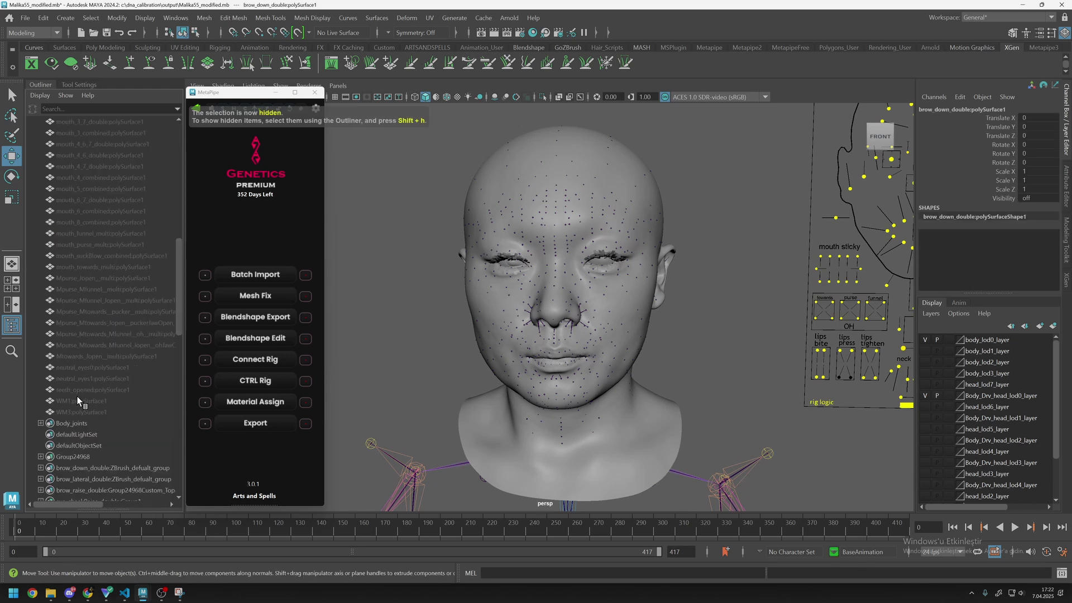
shift+click(78, 412)
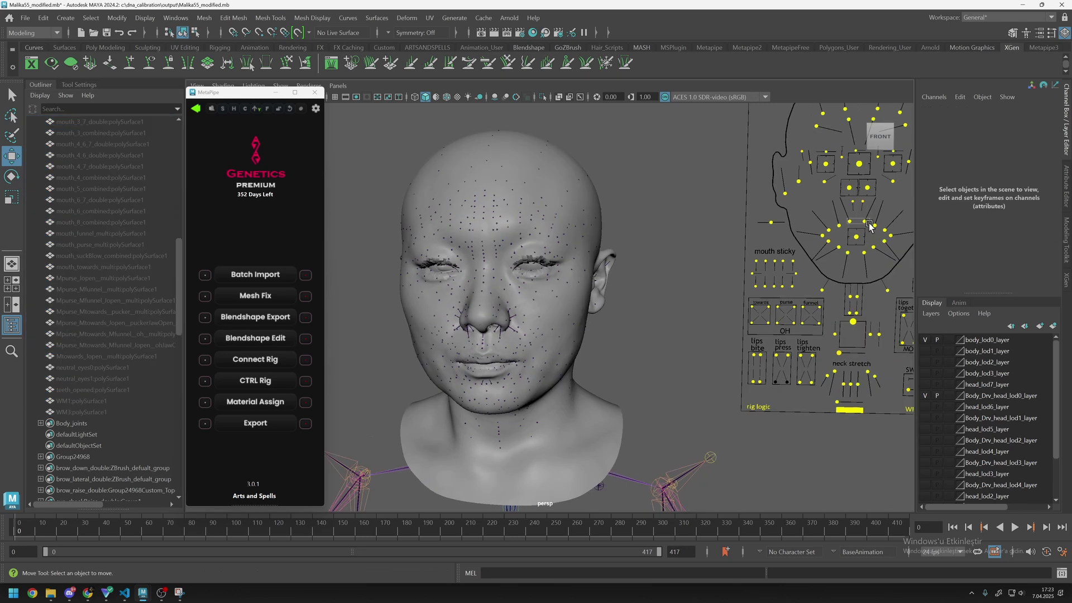
Step: Raise both mouth corner-pull controls to 1 to inspect the smile on the rig, and return them to 0
drag(868, 218, 831, 222)
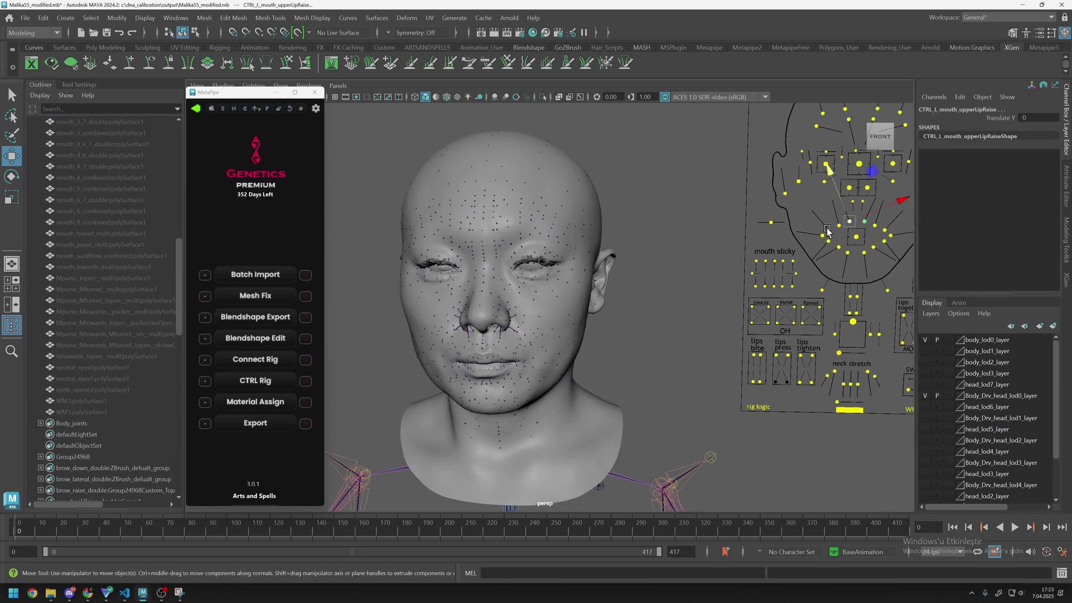
click(888, 231)
click(884, 230)
drag(841, 205, 821, 201)
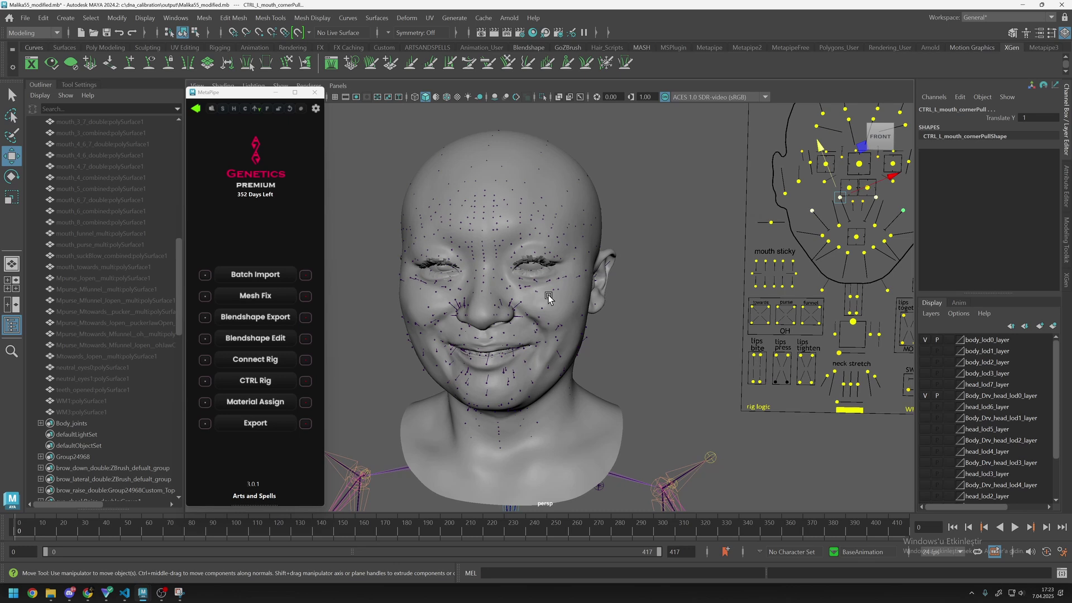
alt+drag(548, 295, 630, 320)
drag(825, 205, 842, 241)
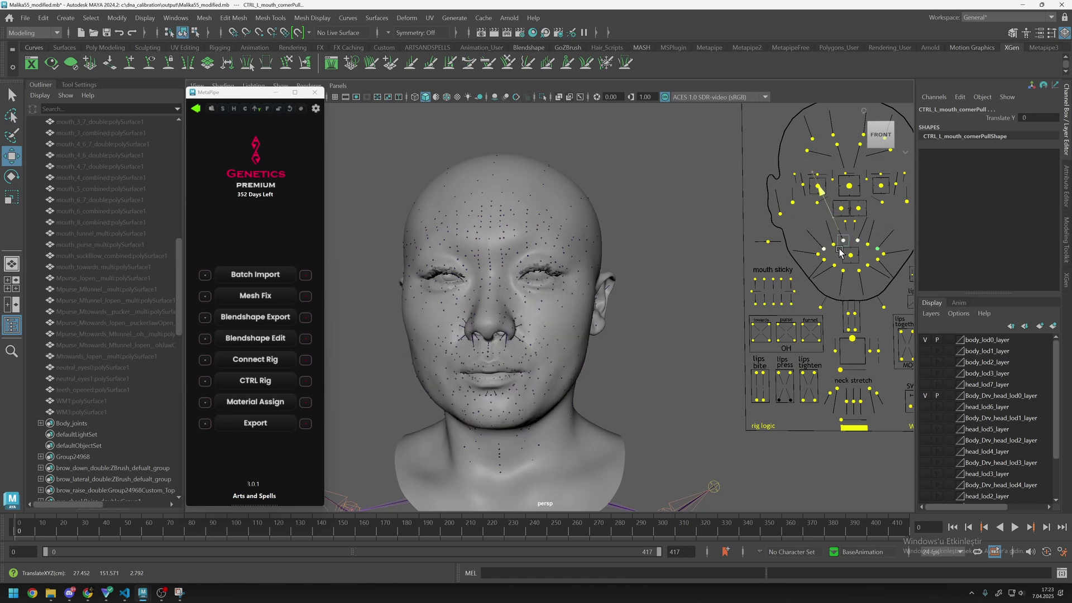
Step: Extend the selection up to brow_down_double:polySurface1 and review the Blendshape Edit options for joint-based expressions
shift+click(118, 178)
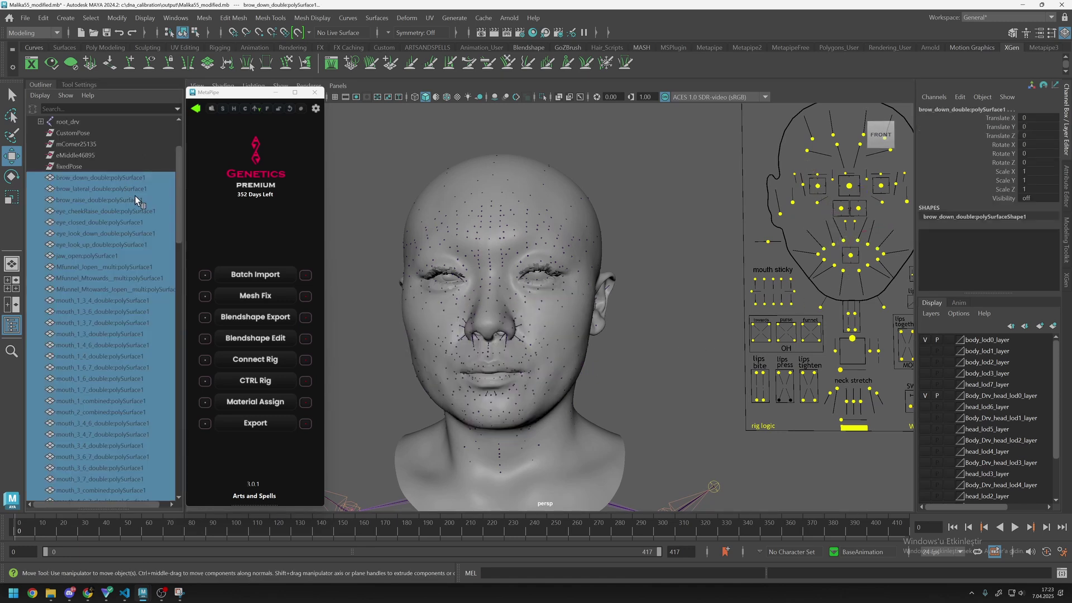
click(205, 338)
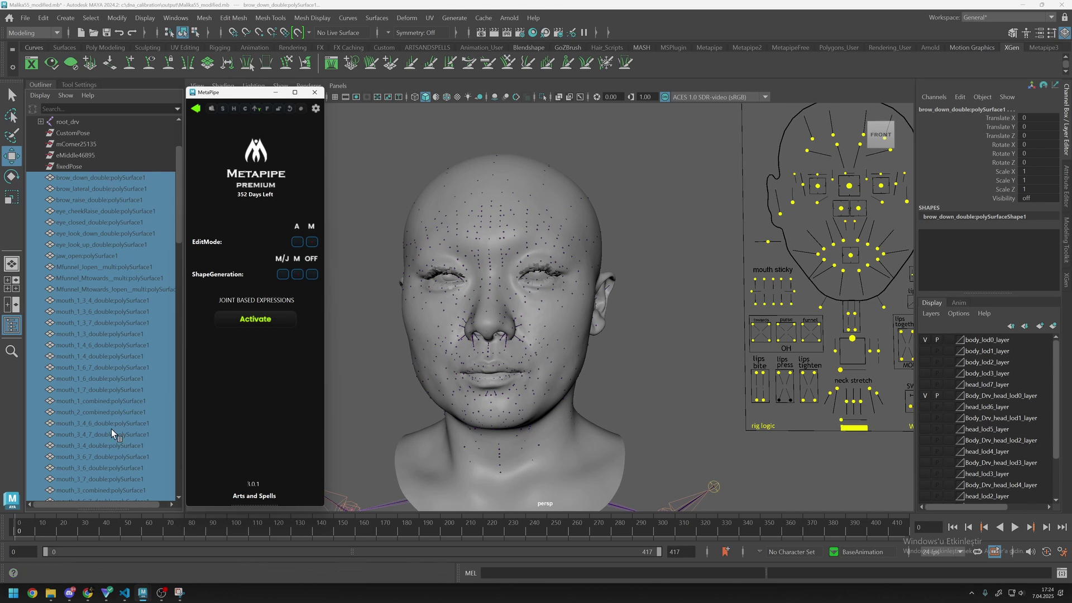
click(195, 110)
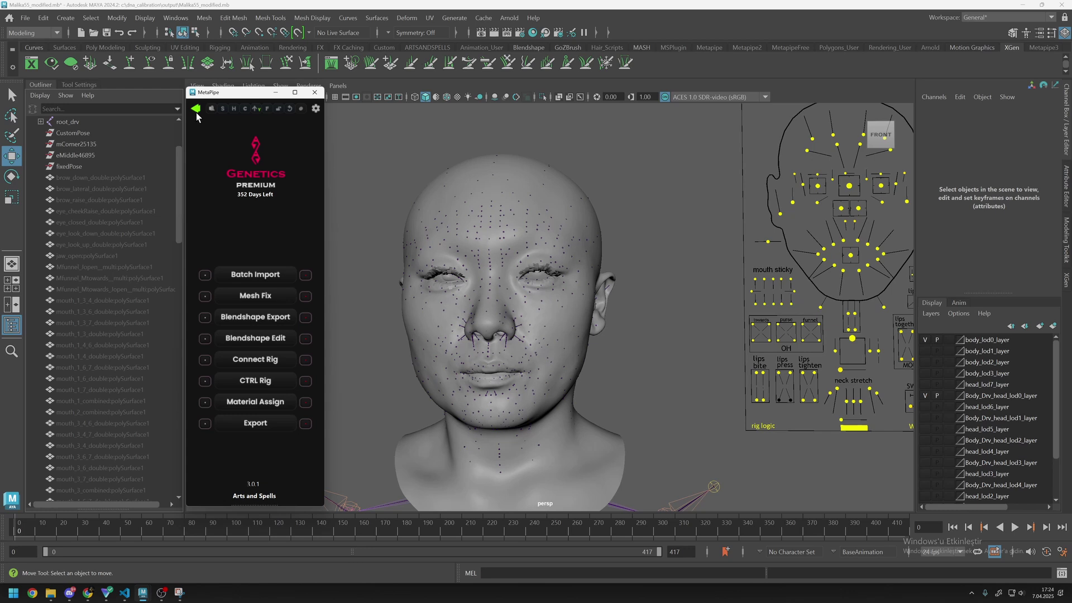
Step: Select the expression meshes from brow_down_double:polySurface1 through the last WM3:polySurface1 and run Blendshape Edit on them
click(112, 191)
scroll(88, 419, down, 10)
shift+click(90, 412)
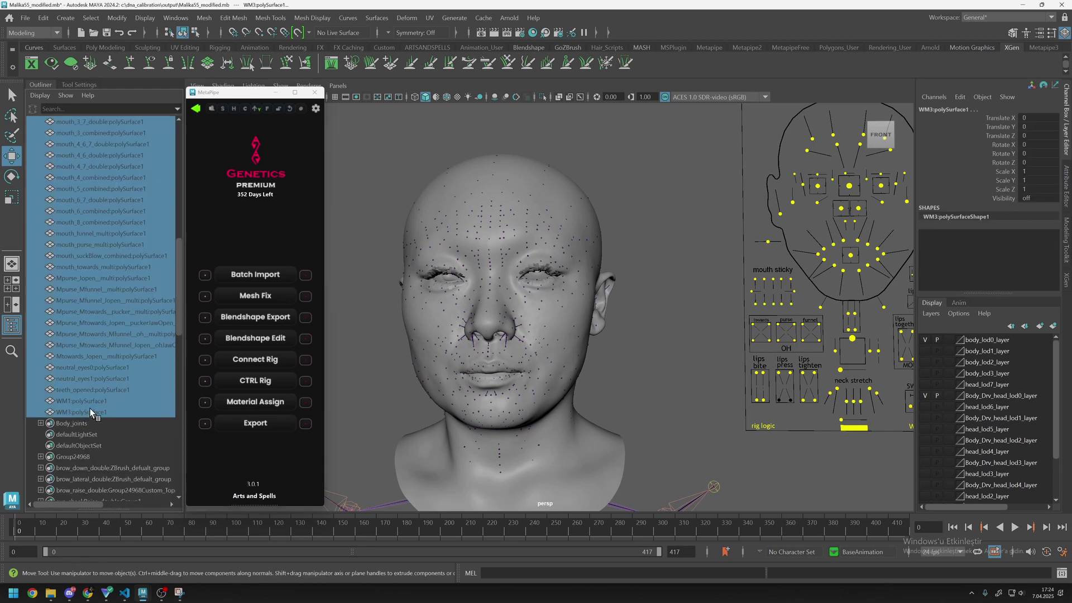
scroll(180, 362, up, 14)
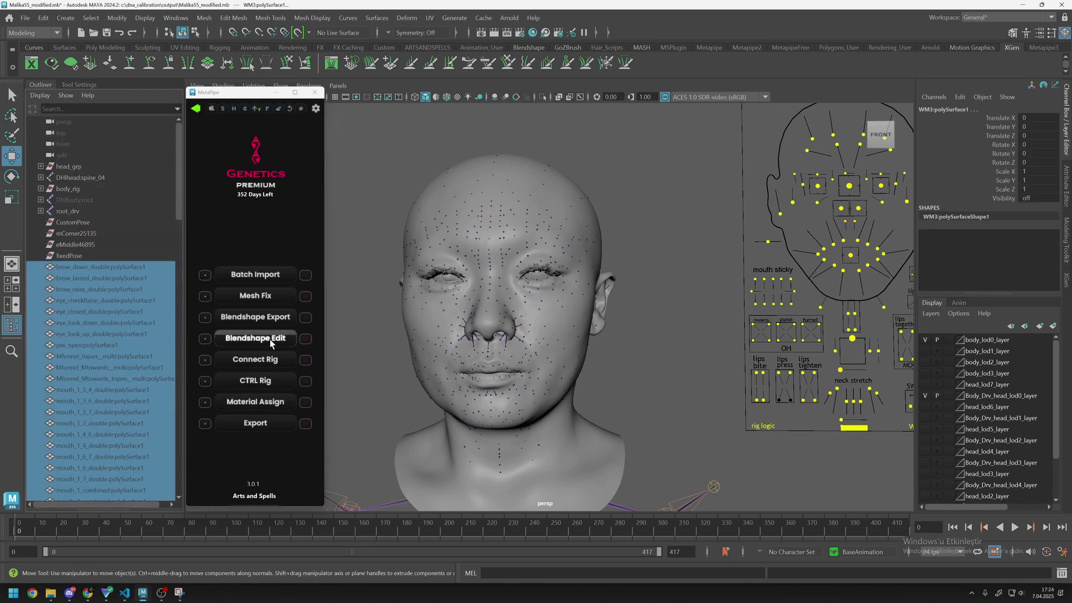
click(255, 338)
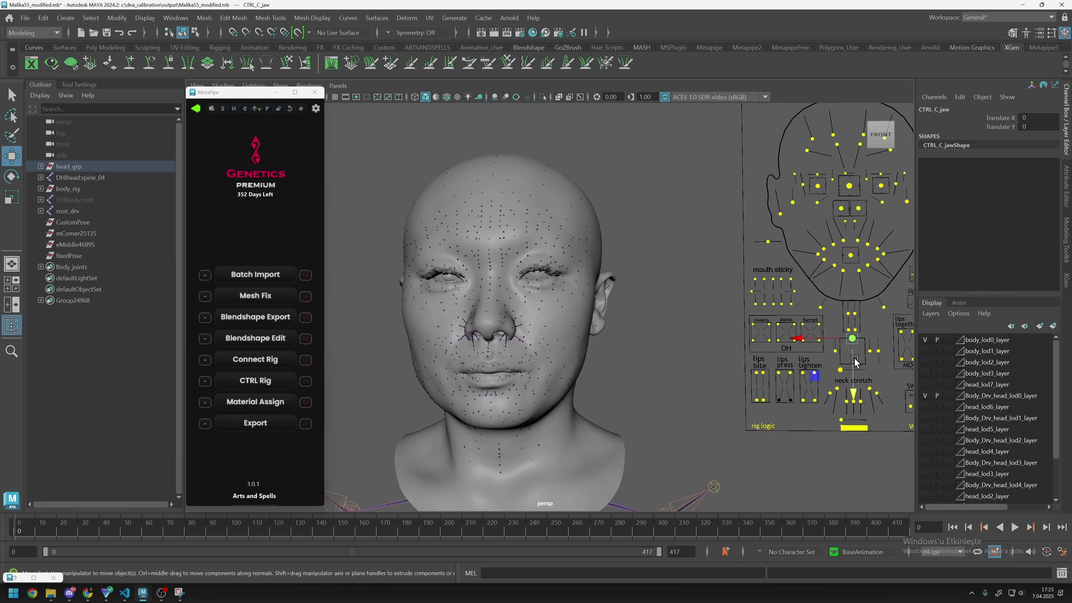
Step: Set Translate Y of CTRL_C_jaw to 1 and inspect the opened mouth from several angles
drag(852, 358, 853, 391)
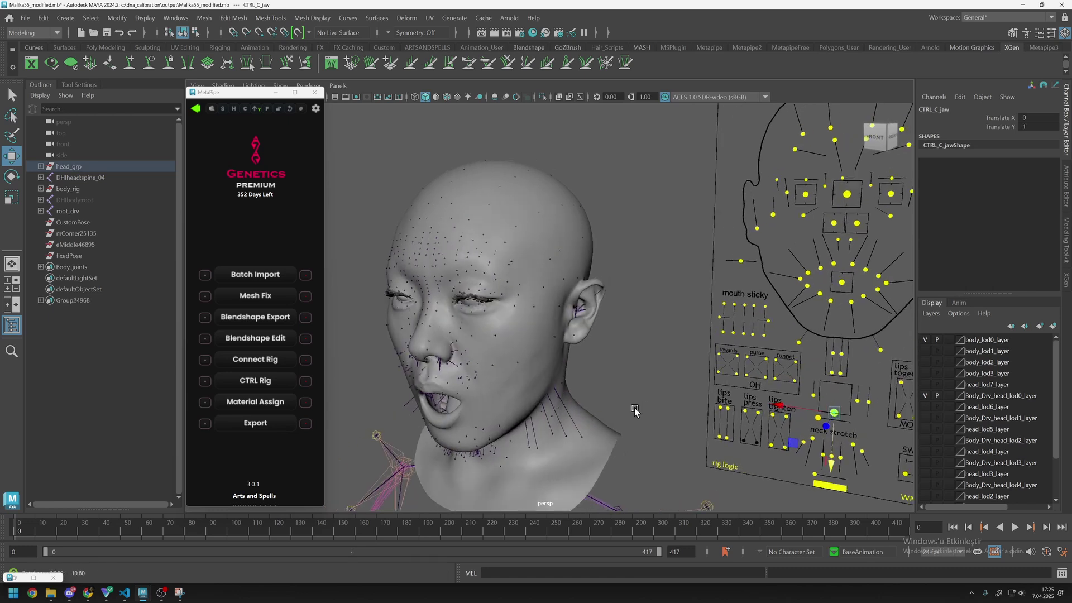
alt+drag(636, 409, 502, 406)
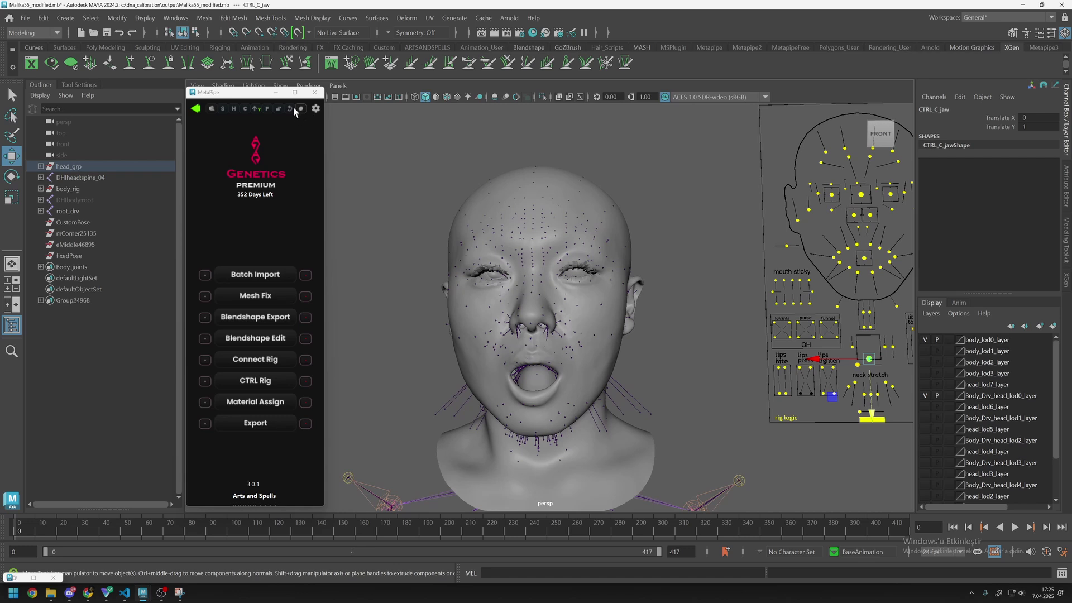
click(293, 108)
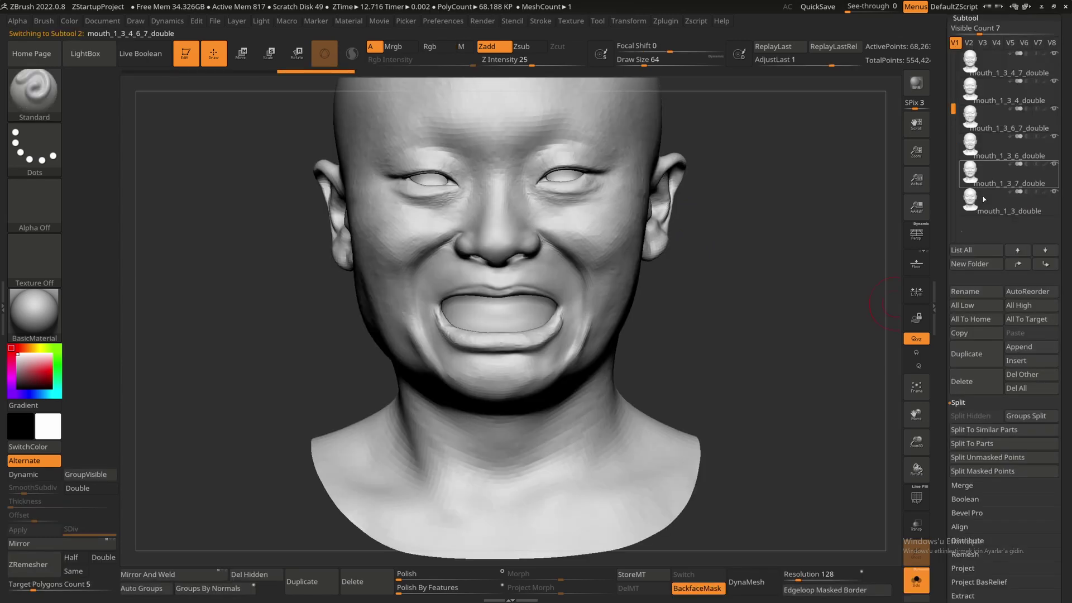
Step: Switch to ZBrush and compare the mouth_1_3 expression subtools, finishing with mouth_1_3_double active
click(981, 212)
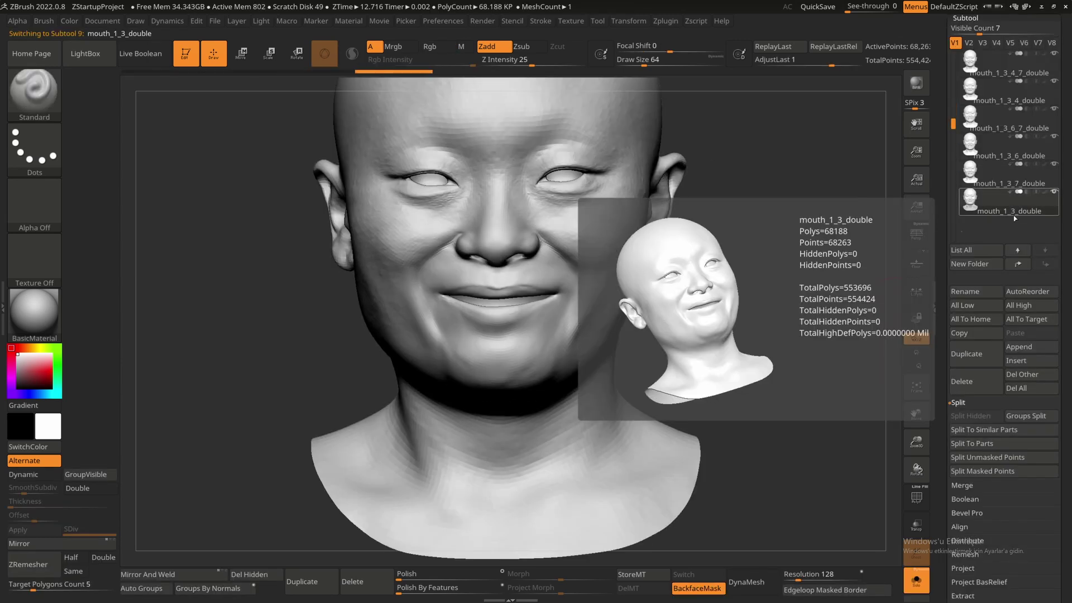
click(996, 152)
click(978, 130)
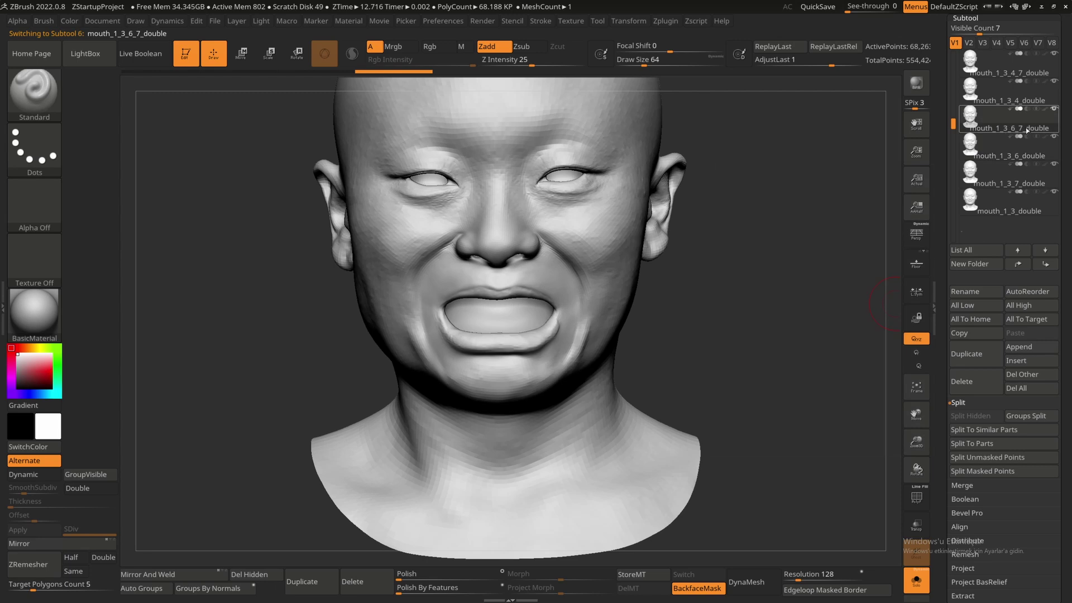
click(989, 101)
scroll(1013, 128, up, 1)
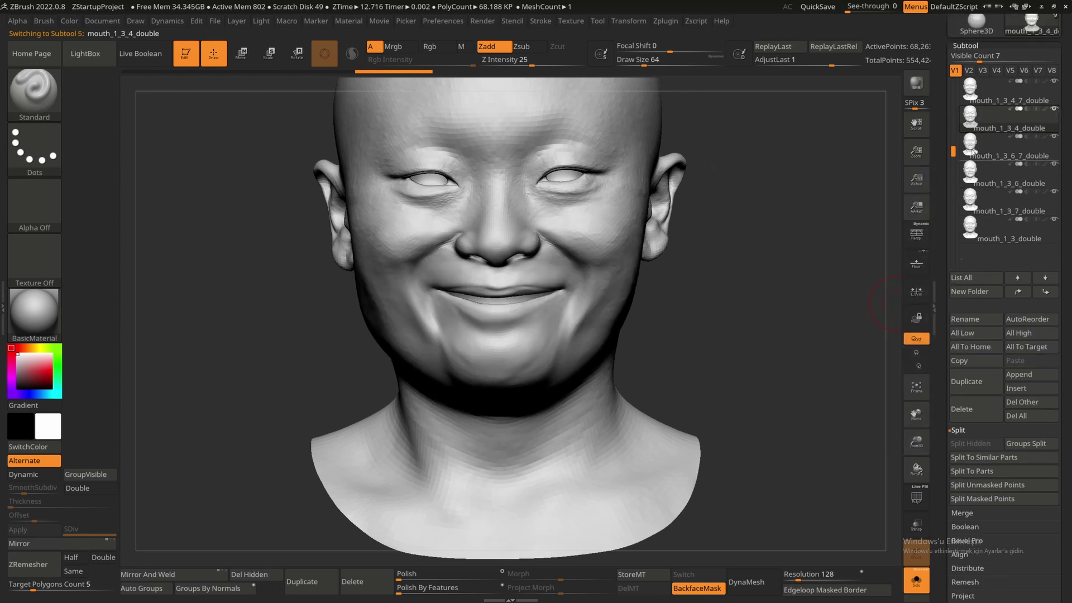
click(971, 240)
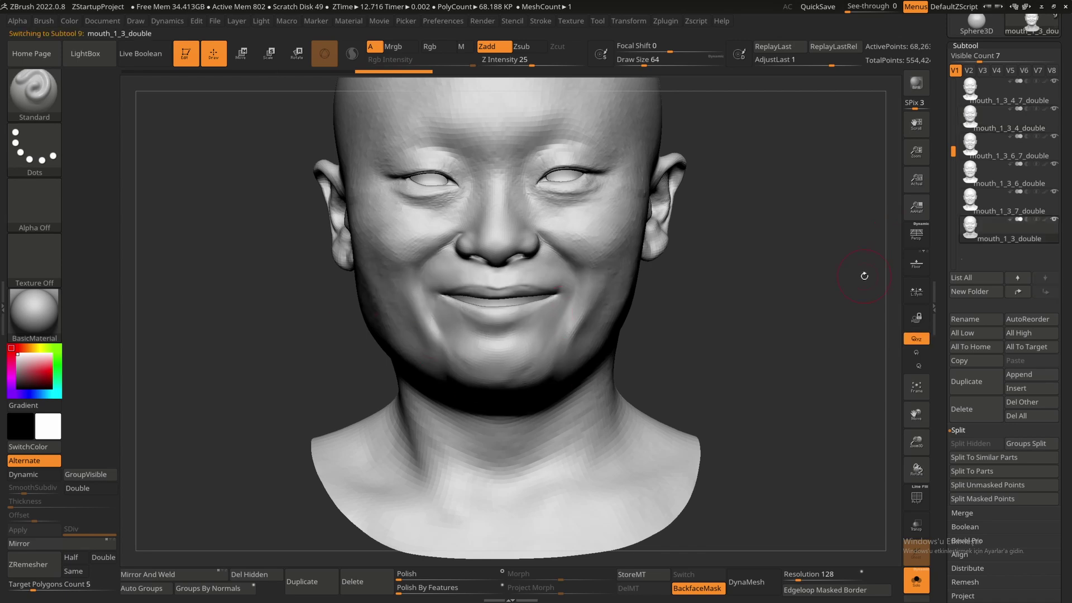
Step: Smooth the mouth corner of mouth_1_3_double while checking its topology with the wireframe shown
mouse_move(503, 268)
ctrl+right_down()
mouse_move(464, 329)
mouse_move(496, 350)
ctrl+right_up()
alt+right_drag(556, 301, 502, 347)
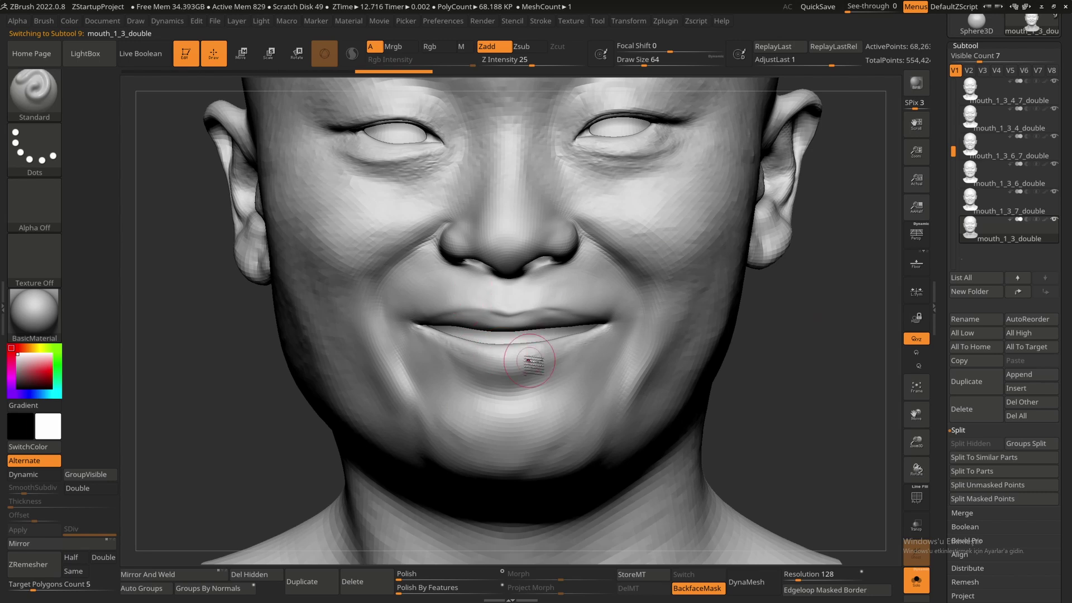
key(shift+f)
alt+right_drag(409, 334, 516, 393)
shift+drag(514, 382, 560, 383)
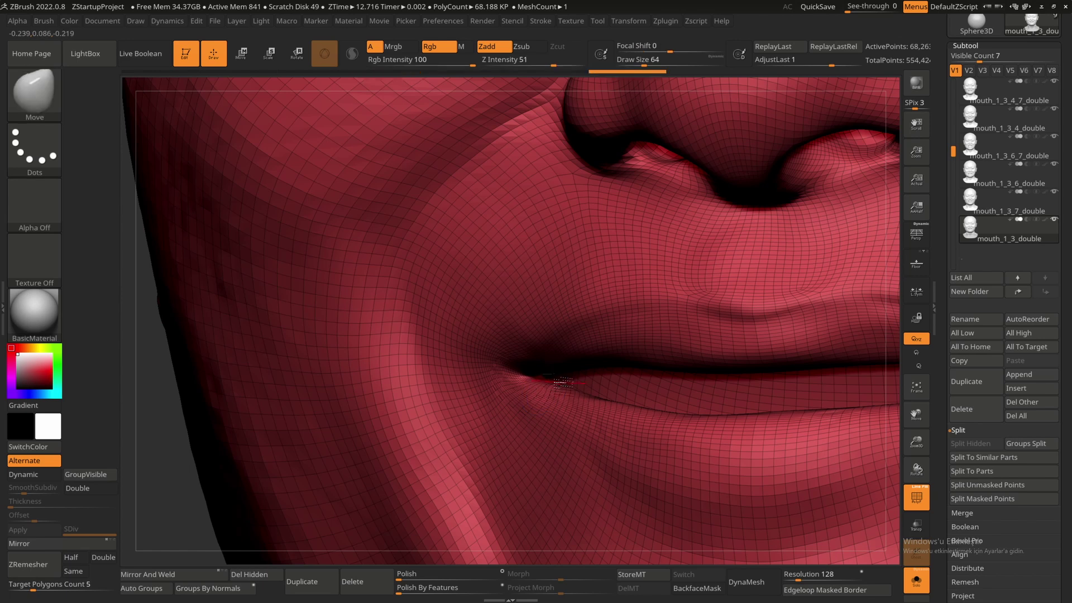
alt+right_drag(558, 380, 438, 329)
key(shift+f)
ctrl+right_drag(512, 352, 497, 350)
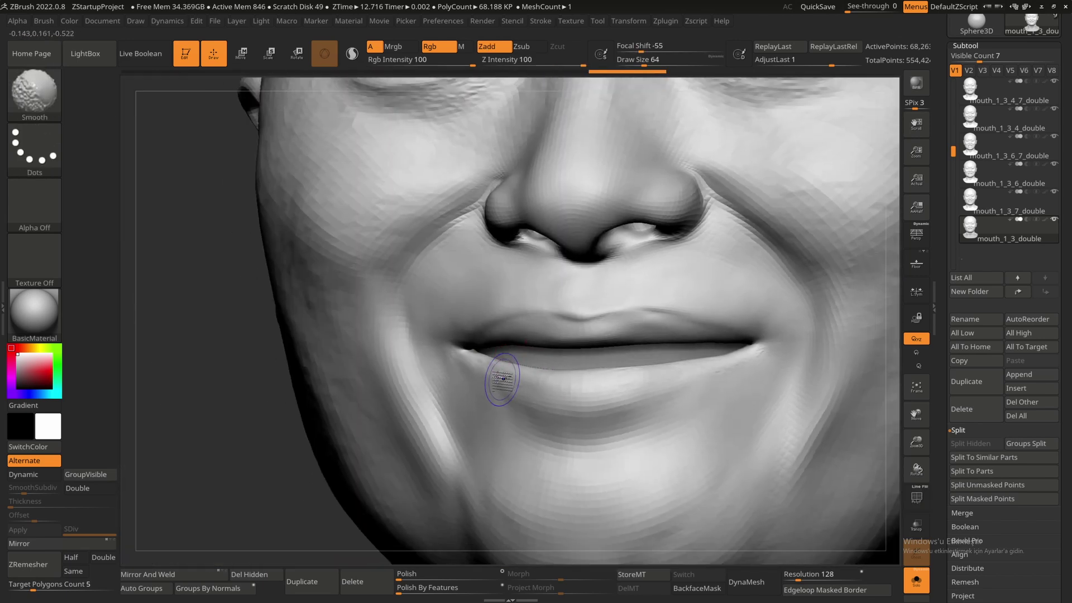
Step: Smooth the skin around the lips of mouth_1_3_double and set the Move brush's draw size to about 123
shift+drag(503, 379, 480, 364)
alt+right_drag(609, 392, 481, 357)
mouse_move(561, 329)
shift+mouse_down()
mouse_move(617, 321)
mouse_move(614, 333)
shift+mouse_up()
mouse_move(615, 333)
right_down()
mouse_move(528, 330)
mouse_move(541, 349)
mouse_move(538, 332)
right_up()
key(space)
mouse_move(538, 332)
mouse_down()
mouse_move(547, 332)
mouse_move(543, 320)
mouse_move(530, 321)
mouse_up()
key(space)
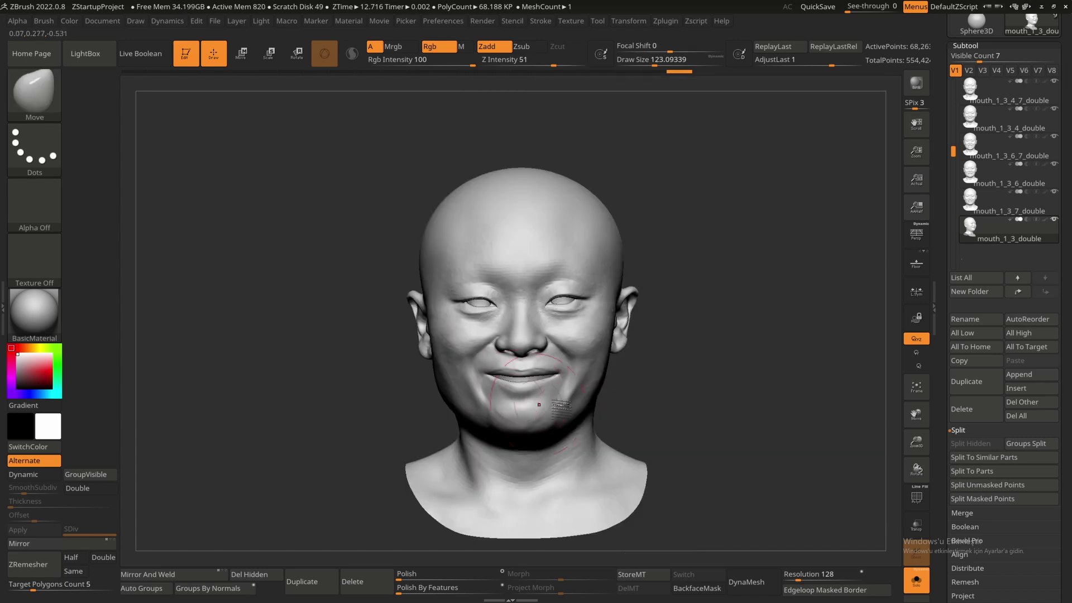
ctrl+right_drag(560, 405, 539, 403)
mouse_move(539, 403)
alt+right_down()
mouse_move(479, 388)
mouse_move(535, 371)
alt+right_up()
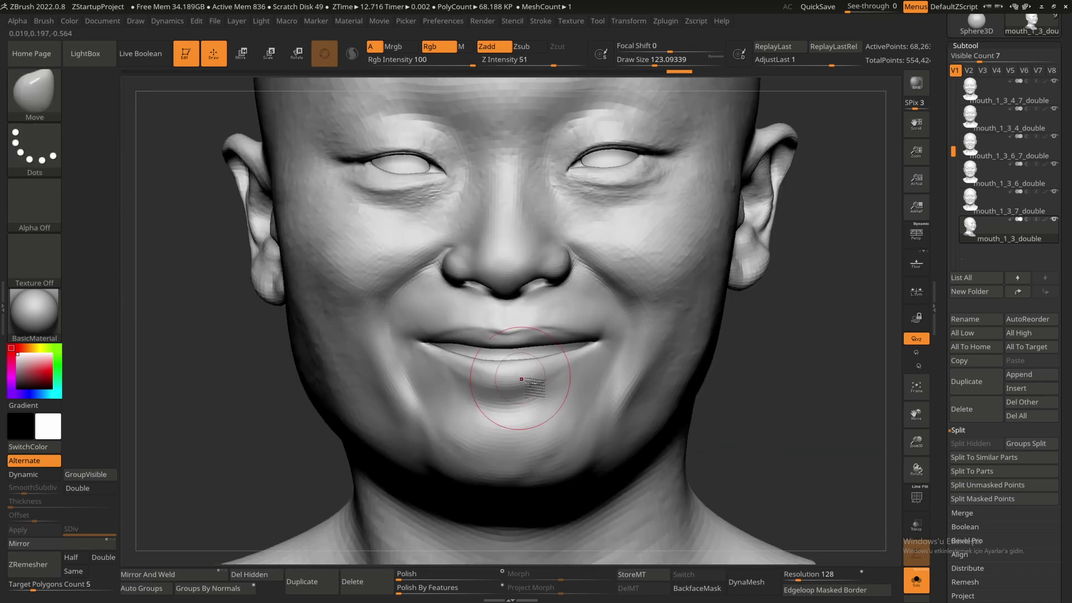
right_drag(491, 391, 547, 357)
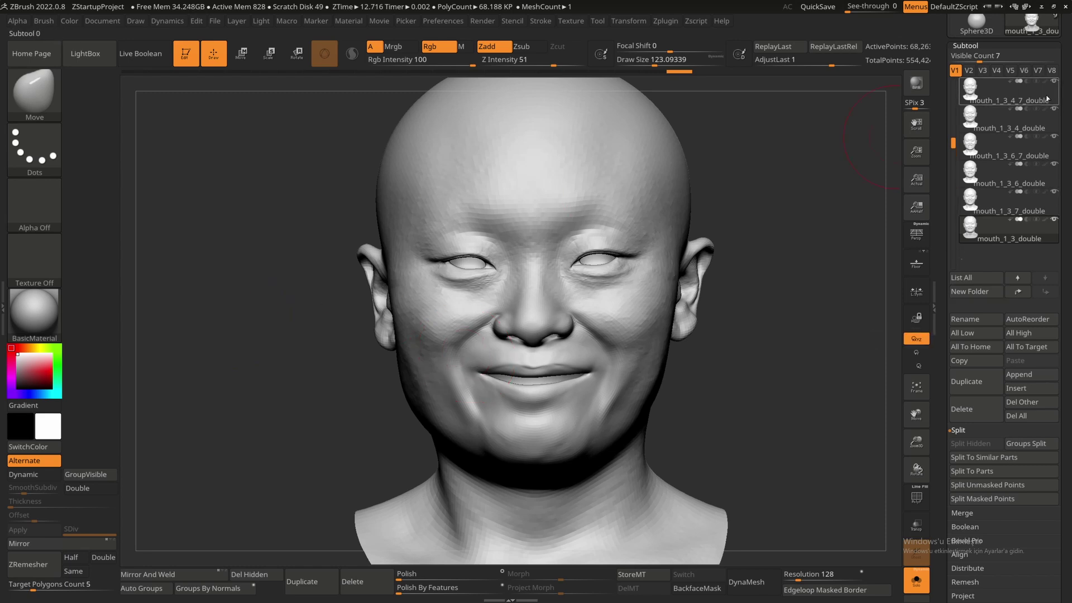
Step: Switch to the Sphere3D tool, bring in the WM wrinkle head, and set its subdivision level to 5
mouse_move(1048, 104)
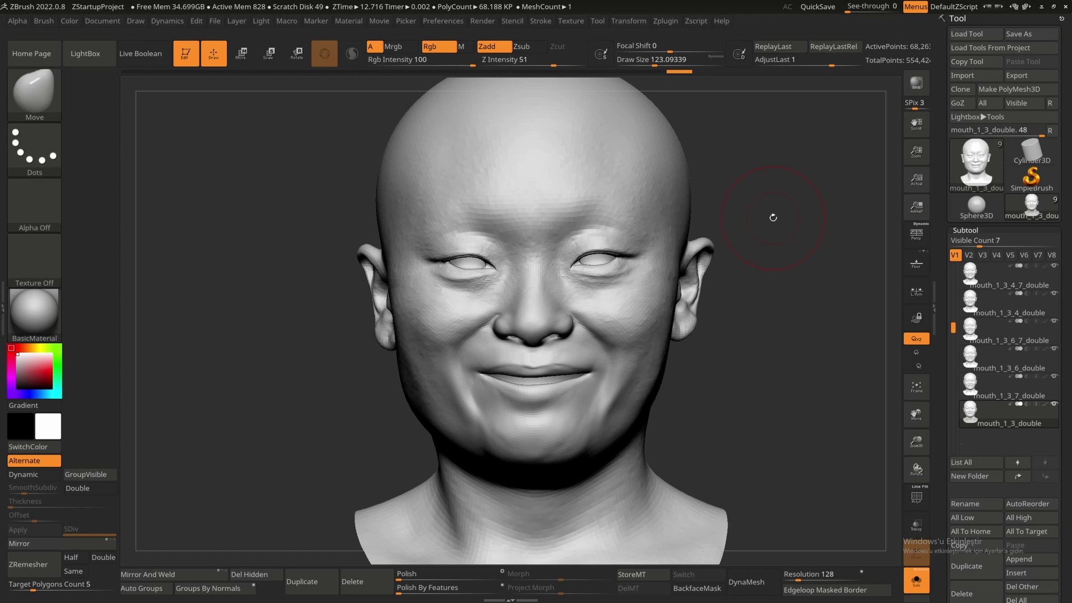
click(975, 206)
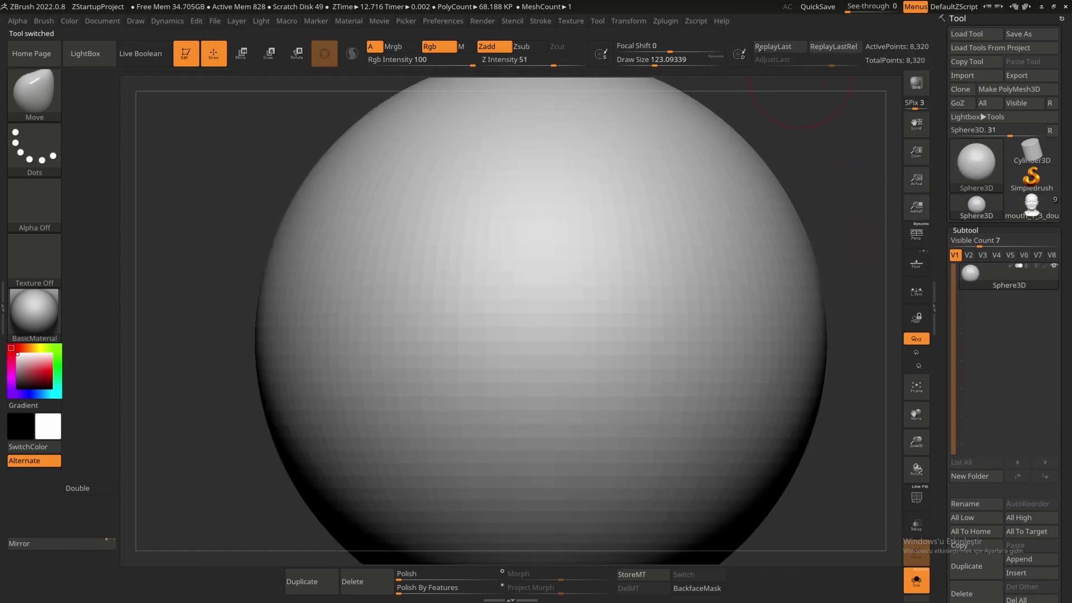
click(668, 24)
mouse_move(525, 374)
mouse_down()
mouse_move(557, 383)
mouse_move(538, 403)
mouse_move(495, 413)
mouse_move(446, 386)
mouse_move(537, 381)
mouse_up()
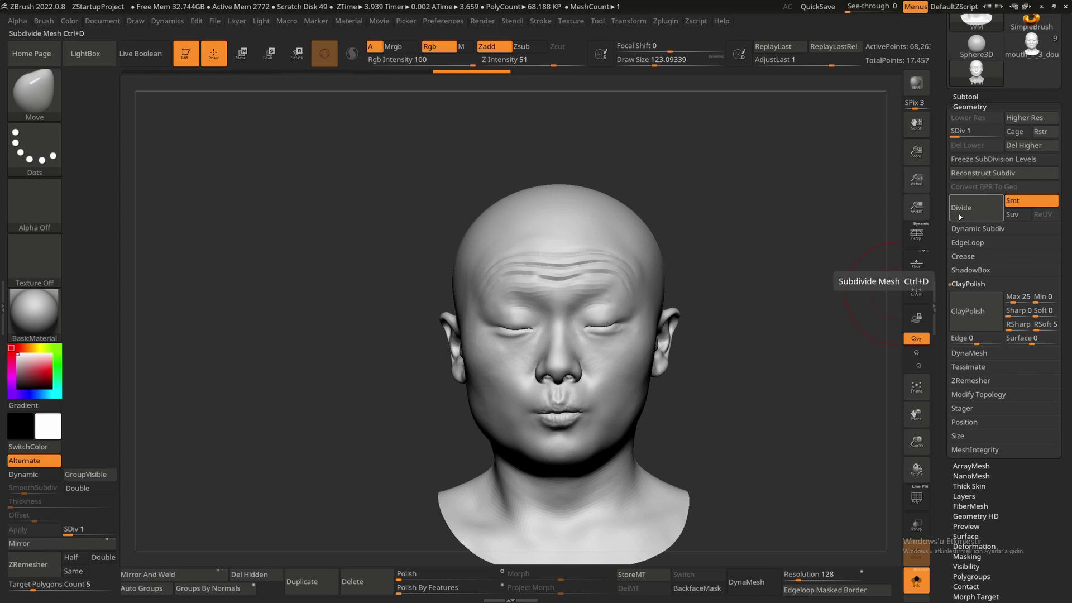
click(958, 159)
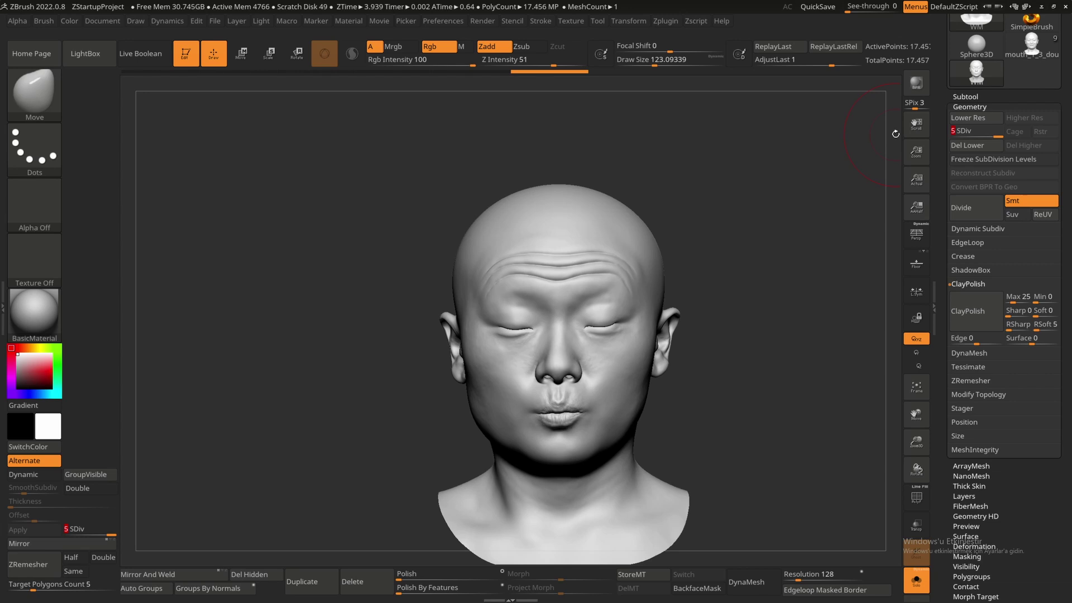
Step: Examine the forehead wrinkles and facial surface of the WM head up close from the front and both sides
drag(895, 134, 815, 141)
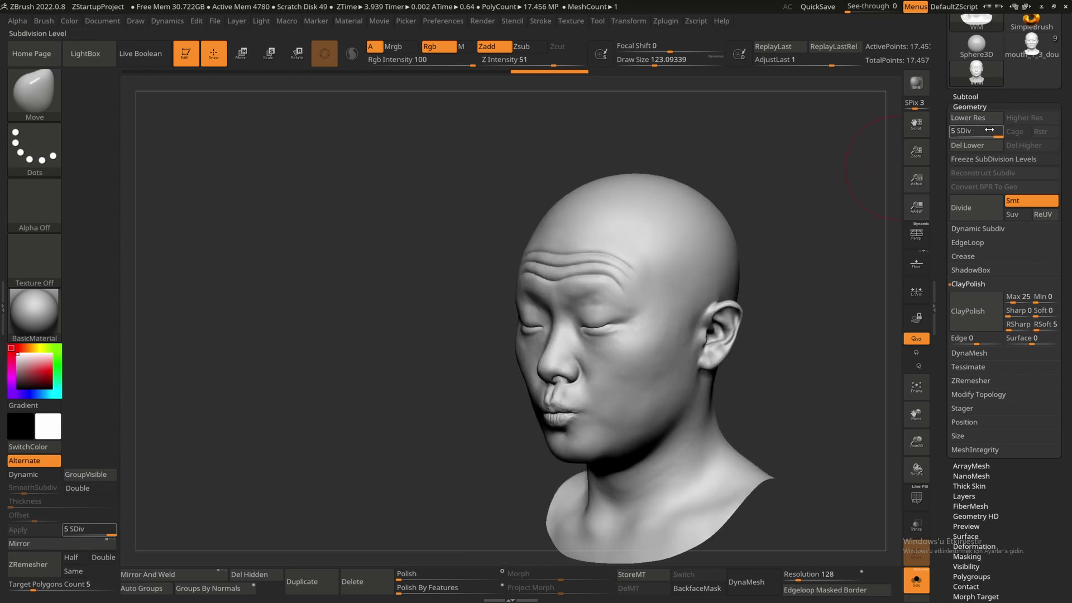
scroll(608, 237, up, 3)
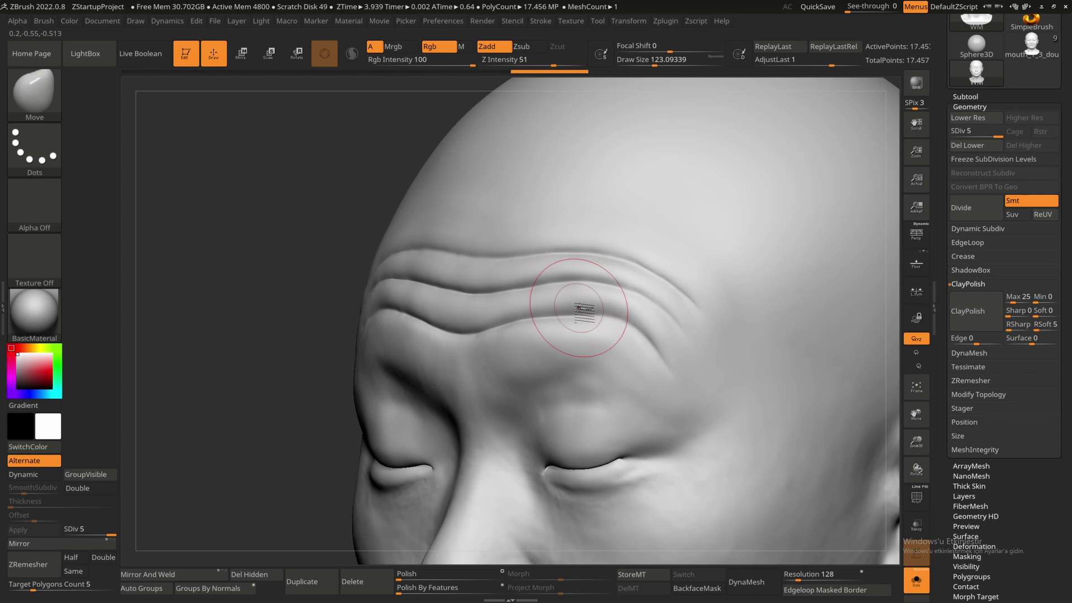
ctrl+right_drag(615, 298, 704, 338)
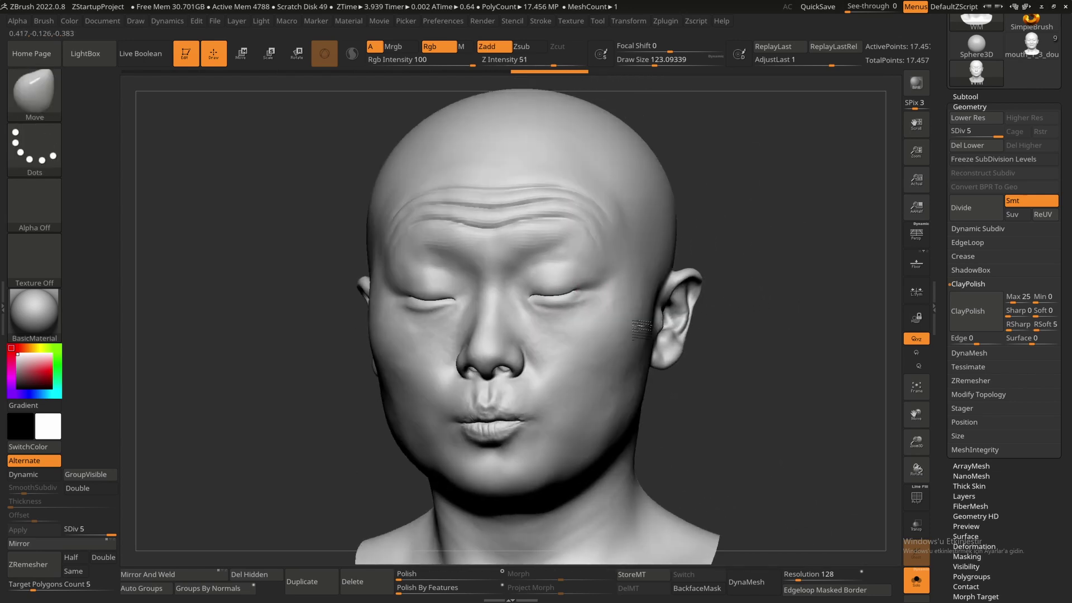
alt+right_drag(614, 354, 677, 365)
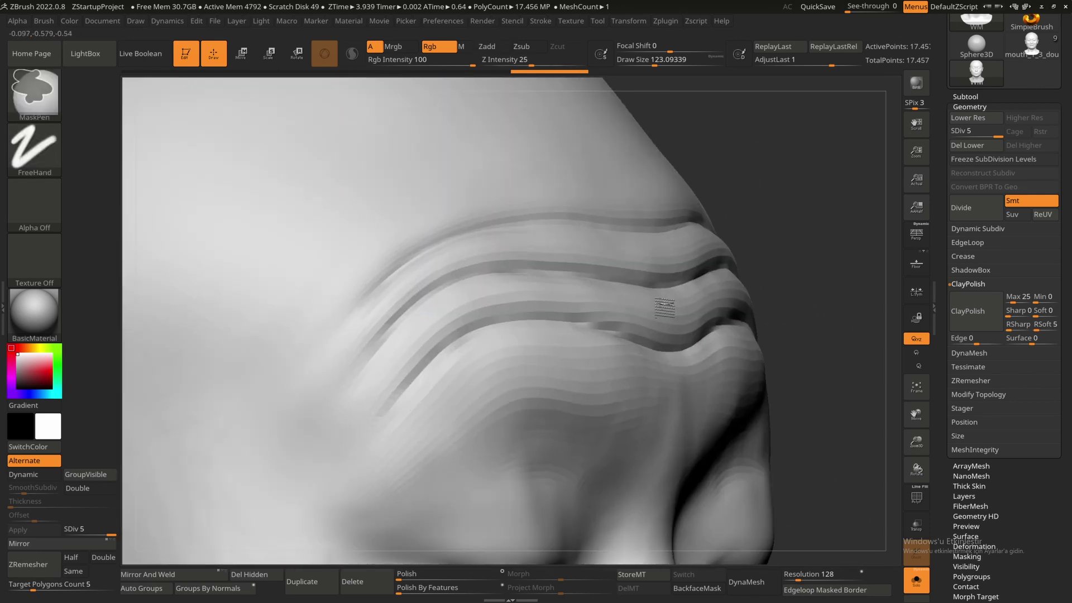
ctrl+right_drag(654, 299, 678, 295)
ctrl+right_drag(678, 358, 642, 326)
mouse_move(642, 326)
ctrl+right_down()
mouse_move(646, 341)
mouse_move(601, 322)
mouse_move(604, 299)
ctrl+right_up()
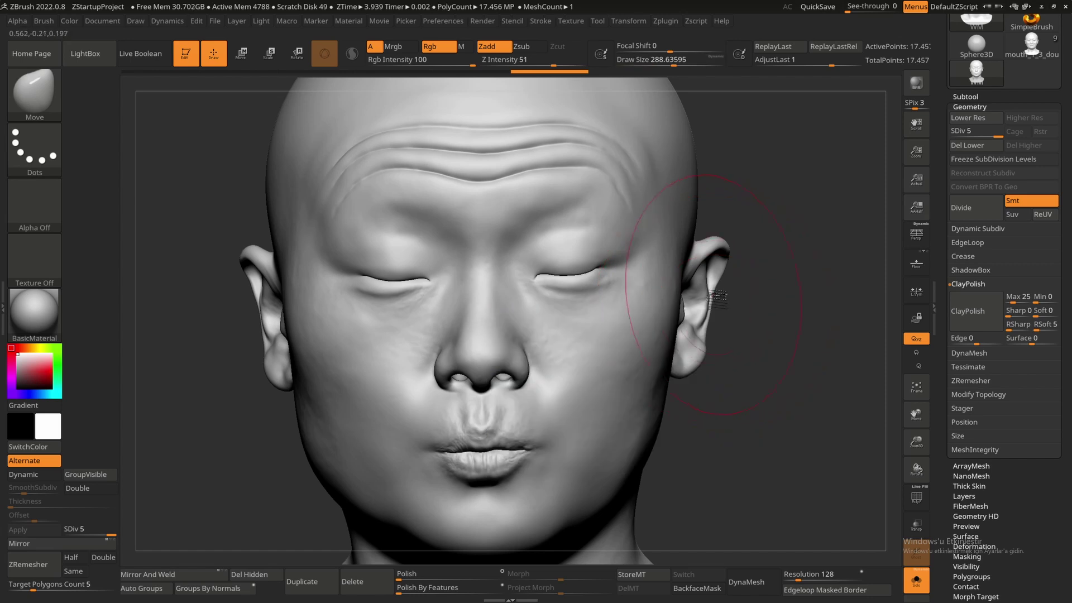
Step: Pull one ear outward with the Move brush at a draw size of about 289, and undo the last eyelid stroke
drag(717, 296, 738, 280)
drag(626, 224, 658, 234)
drag(565, 299, 577, 338)
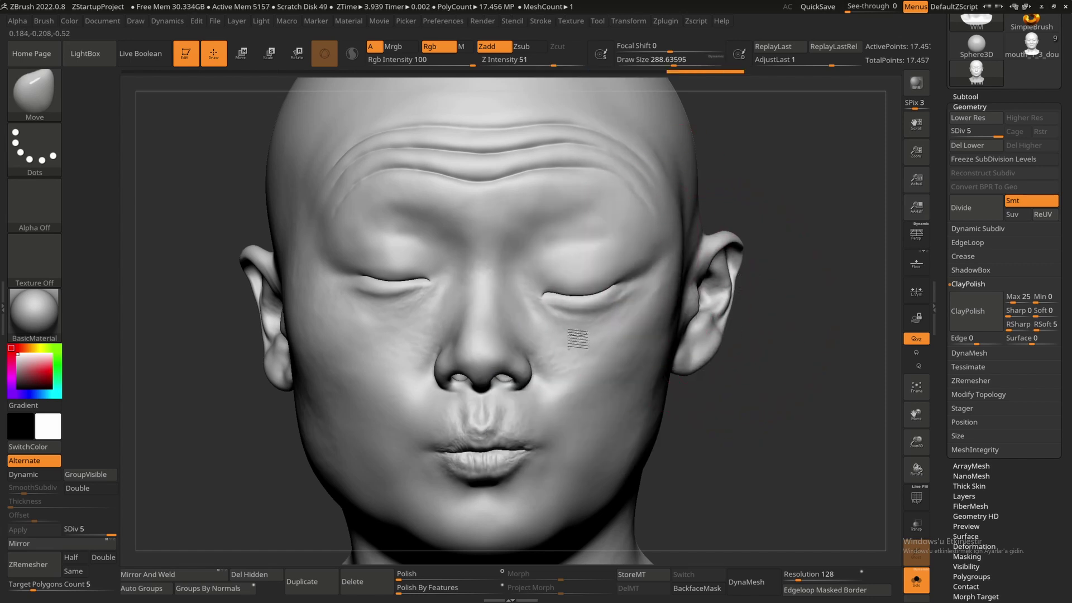
key(ctrl+z)
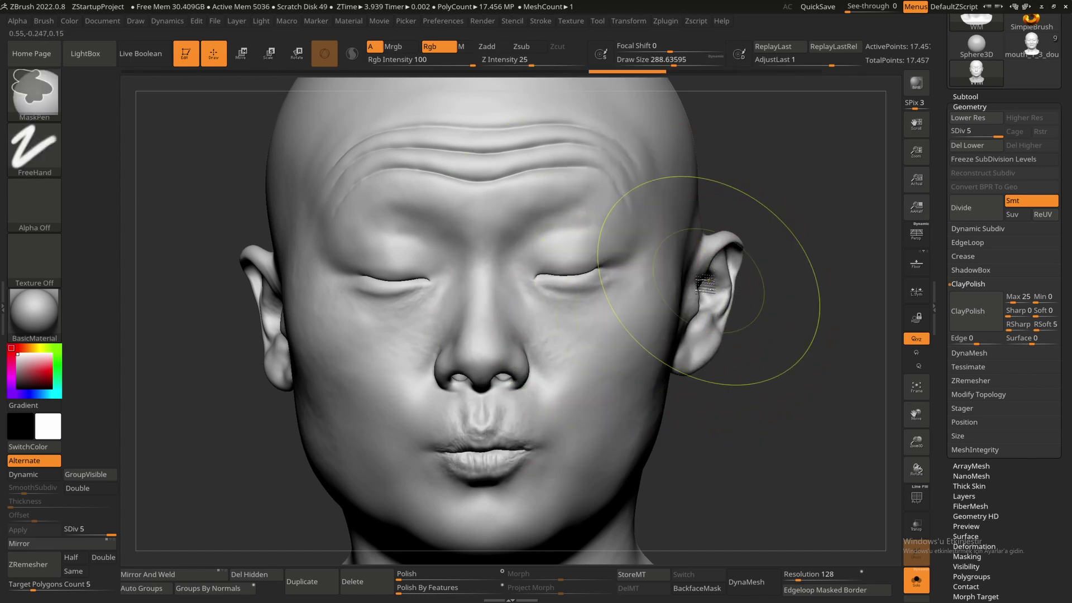
Step: Sculpt a short stroke on the cheek below the outer eye corner with a resized ClayBuildup brush
key(b)
key(c)
key(b)
key(space)
drag(623, 322, 601, 322)
ctrl+right_drag(602, 319, 600, 300)
mouse_move(601, 303)
mouse_down()
mouse_move(627, 268)
mouse_move(619, 303)
mouse_up()
Step: Carve crow's-feet wrinkles fanning out from the outer eye corner with the KrisCosta wrinkle brush at a draw size of about 117
key(b)
key(k)
key(w)
key(space)
drag(592, 327, 678, 213)
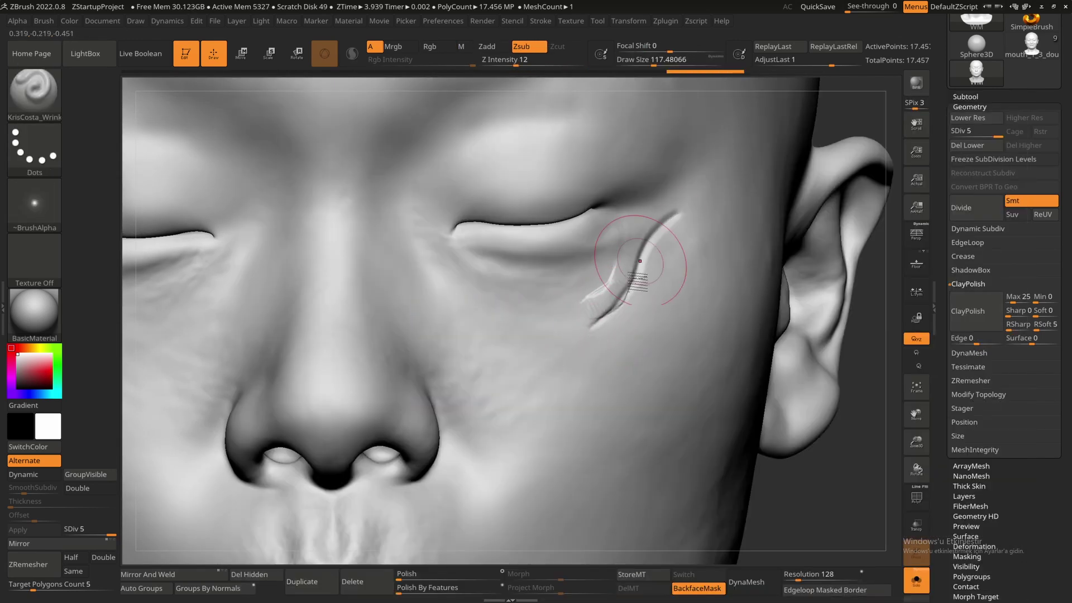
drag(626, 294, 701, 207)
mouse_move(642, 263)
mouse_down()
mouse_move(709, 227)
mouse_move(719, 244)
mouse_up()
drag(639, 262, 724, 268)
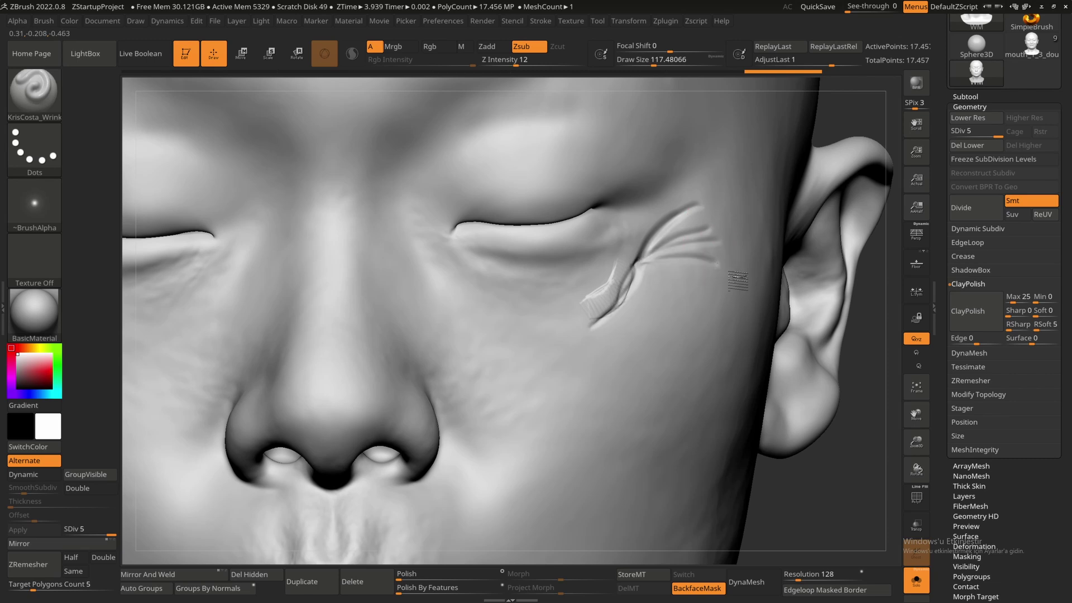
Step: Undo the crow's-feet wrinkles and the cheek stroke beside the outer eye corner
key(ctrl+z)
key(ctrl+z)
key(ctrl+z)
key(ctrl+z)
key(ctrl+z)
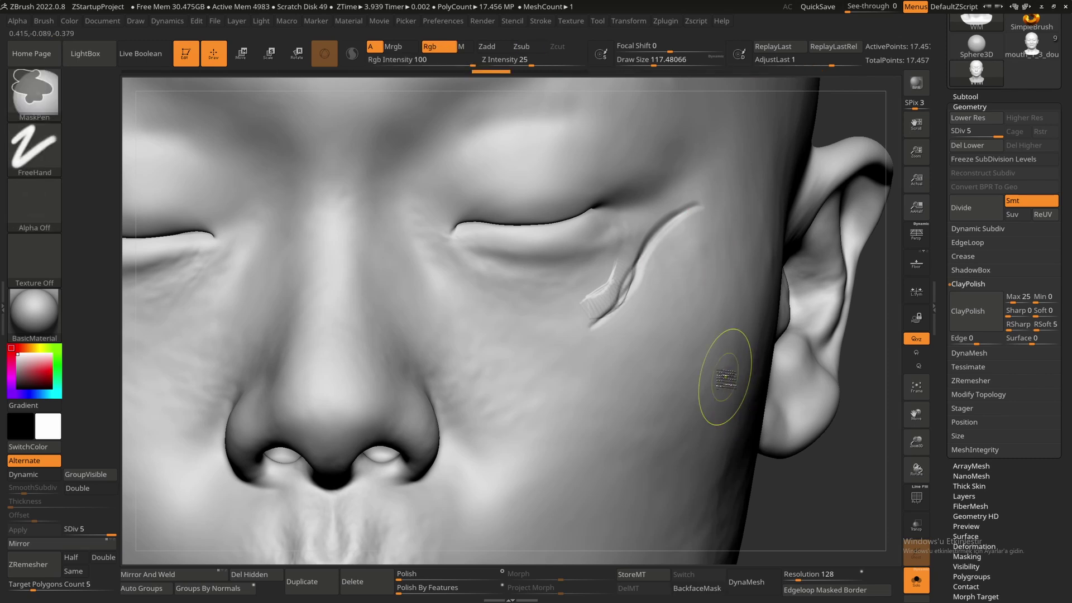
key(ctrl+z)
key(shift)
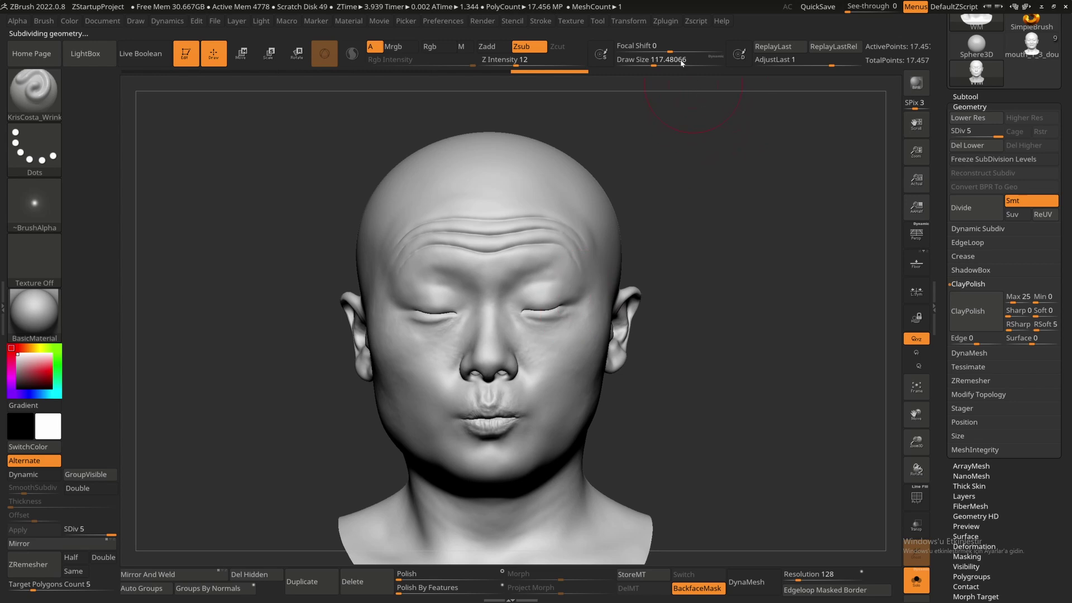
Step: Open the Multi Map Exporter options and choose the normal map for export
click(663, 23)
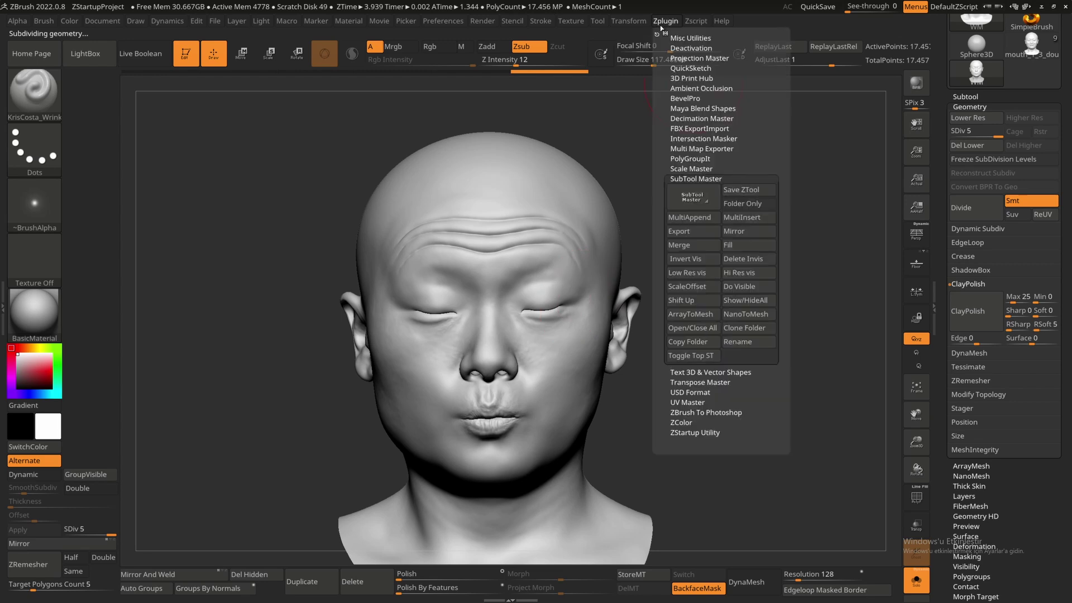
click(702, 149)
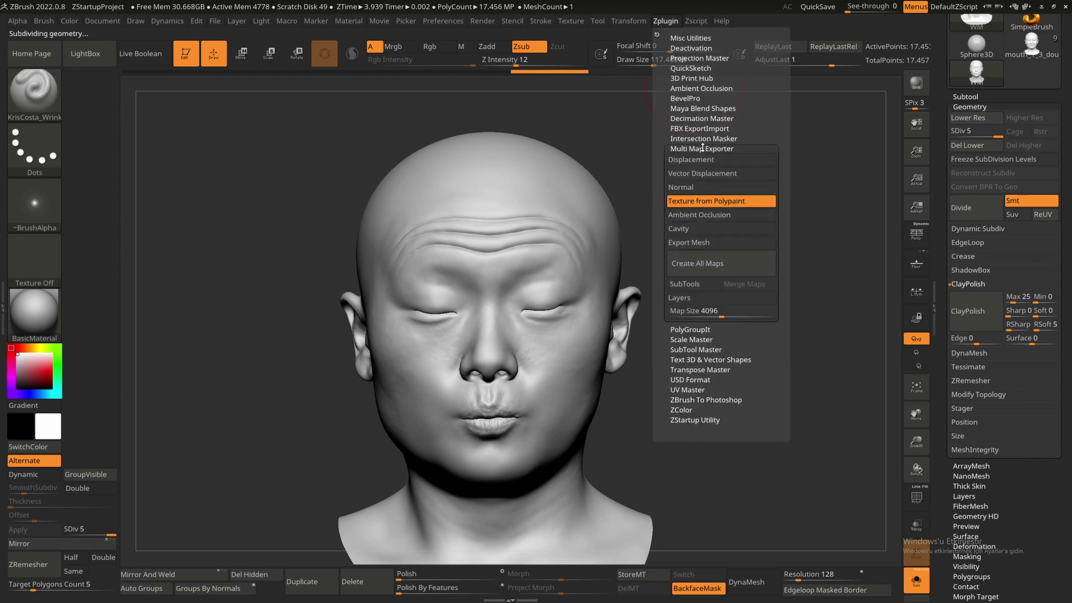
click(693, 191)
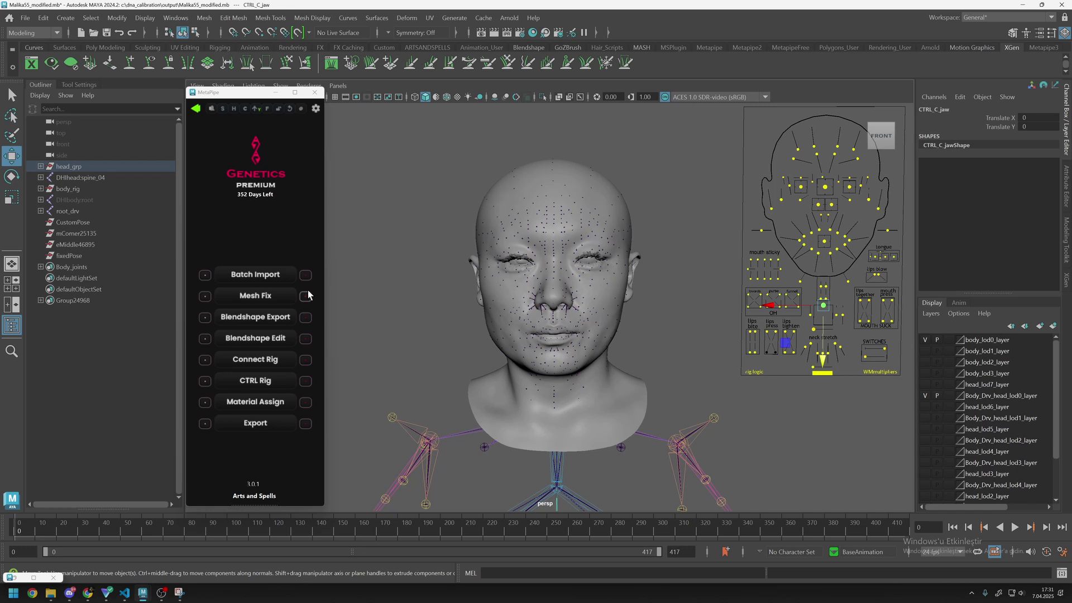
Step: In Maya, run MetaPipe's Material Assign and delete head_lod0_mesh from head_lod0_grp
click(276, 402)
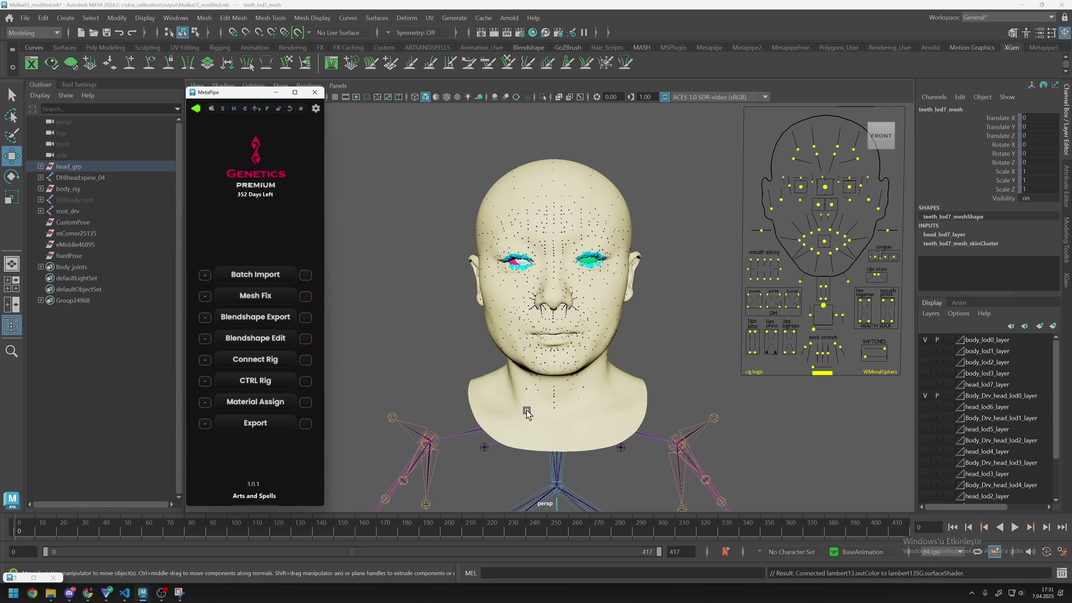
click(40, 166)
click(47, 177)
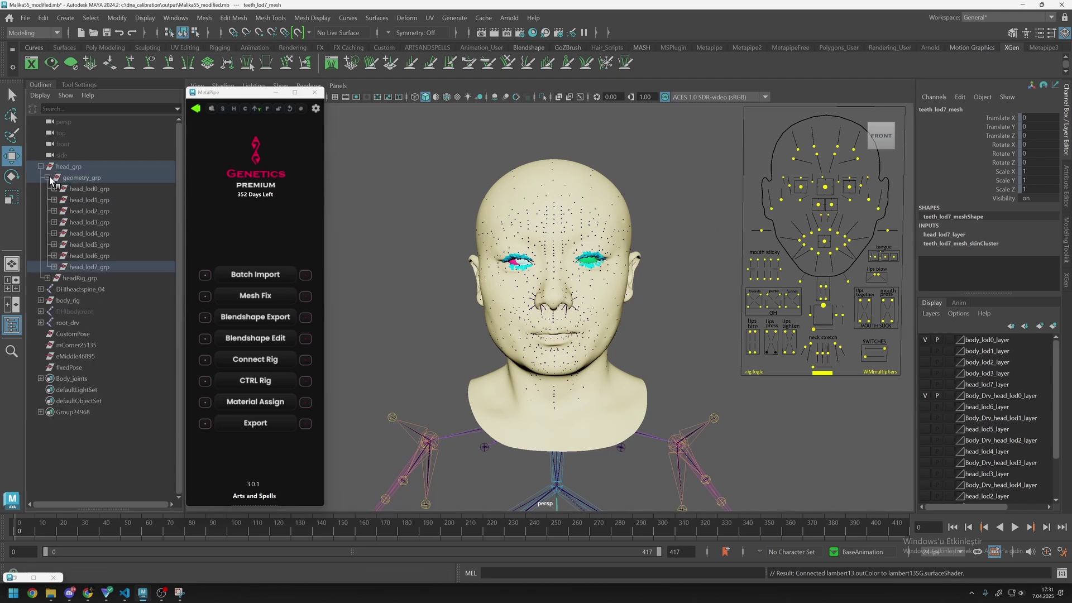
click(54, 189)
click(98, 200)
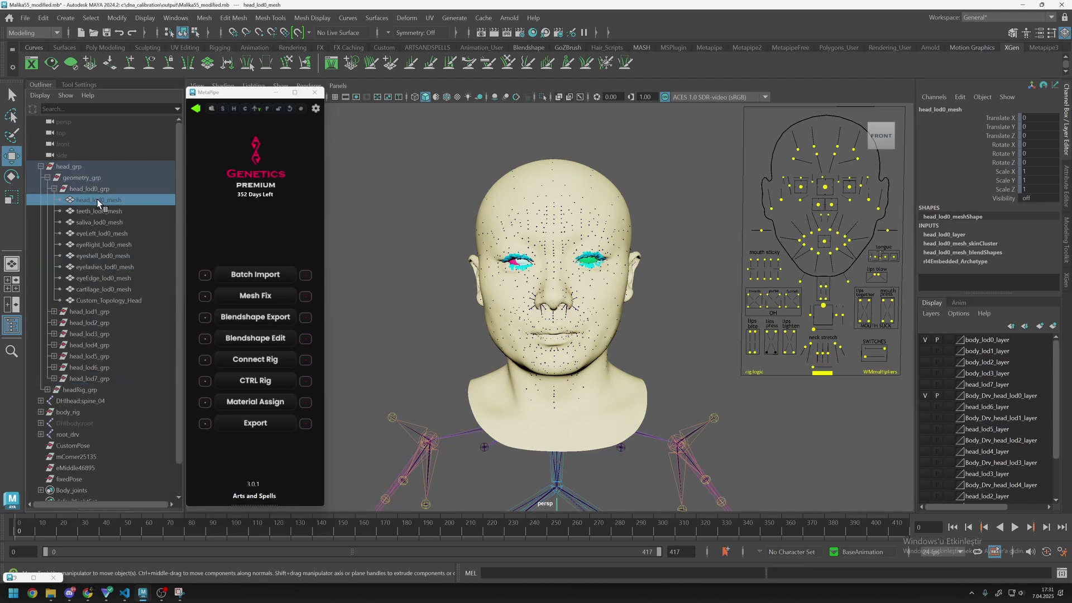
key(Delete)
Step: Delete the saliva, eyeshell, eyelashes, eyeEdge and cartilage lod0 meshes, keeping the teeth, both eyes and Custom_Topology_Head
click(155, 215)
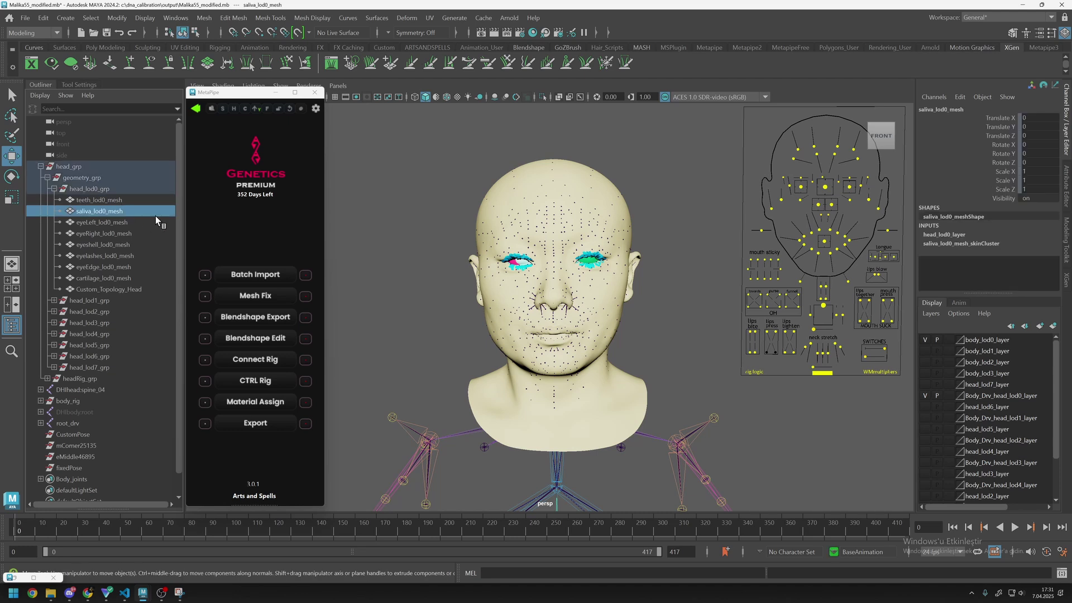
click(99, 202)
shift+click(96, 277)
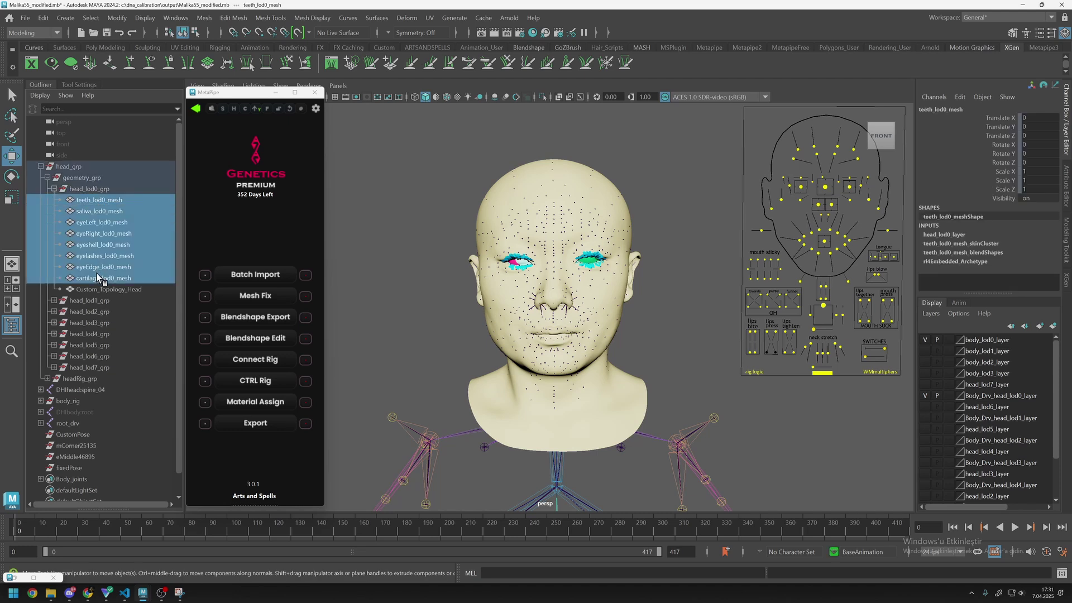
ctrl+click(89, 234)
ctrl+click(87, 222)
ctrl+click(87, 200)
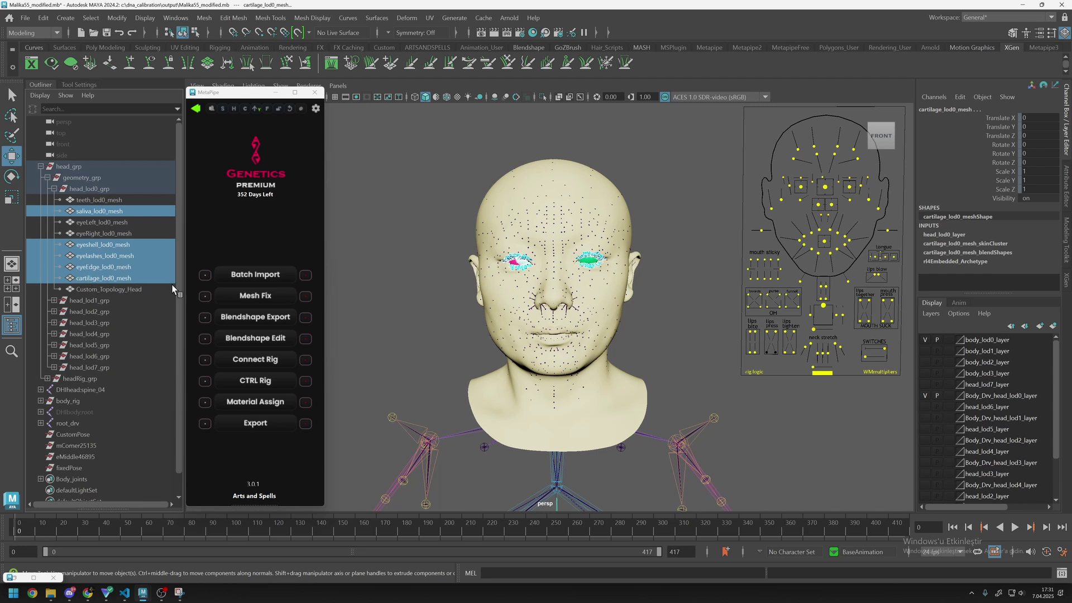
scroll(509, 255, up, 5)
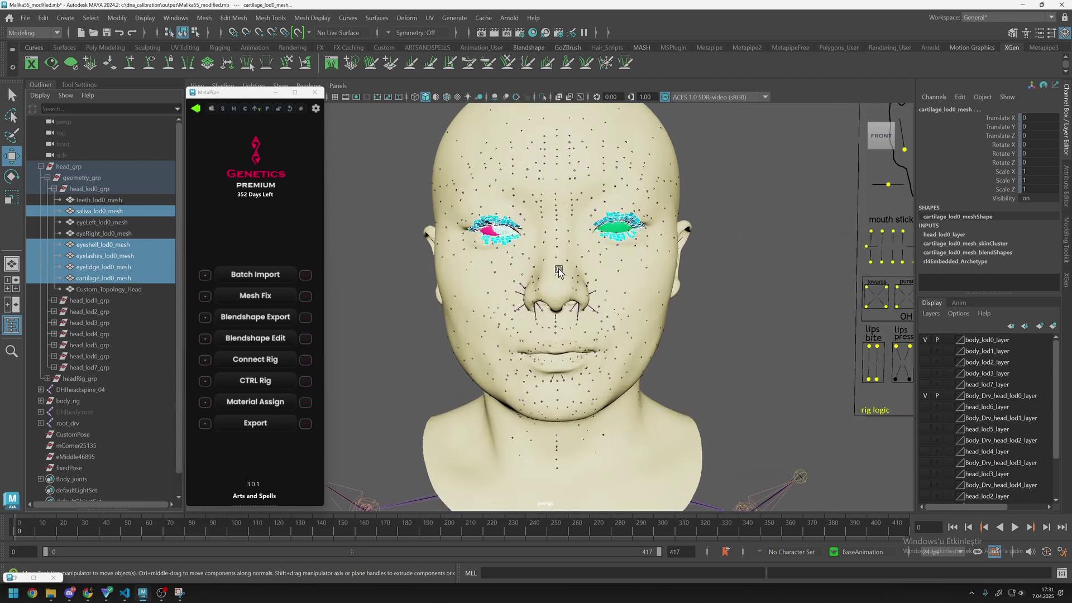
scroll(509, 256, up, 8)
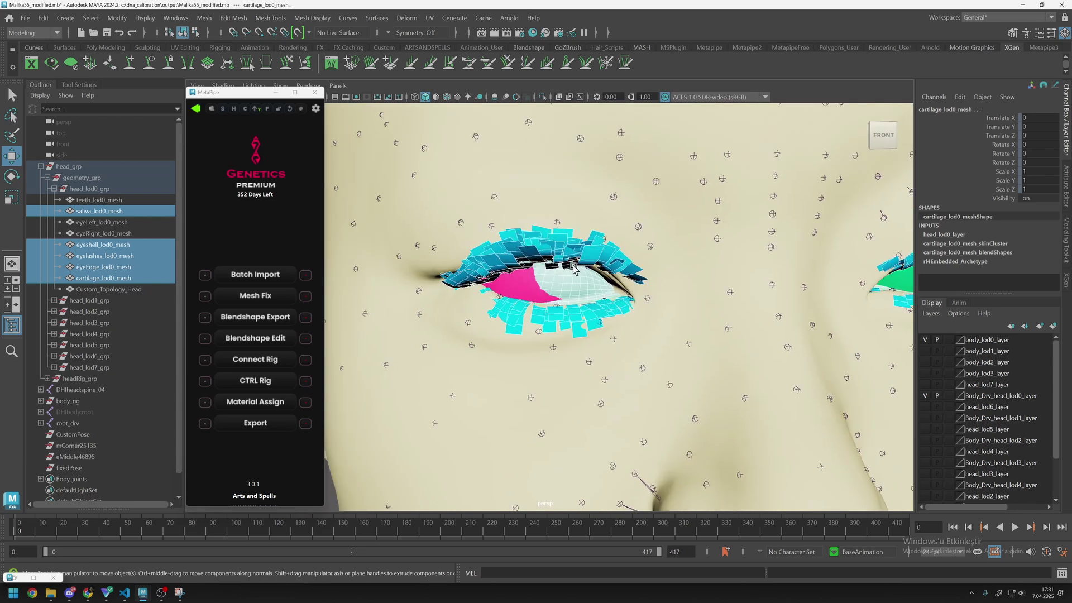
scroll(464, 276, down, 6)
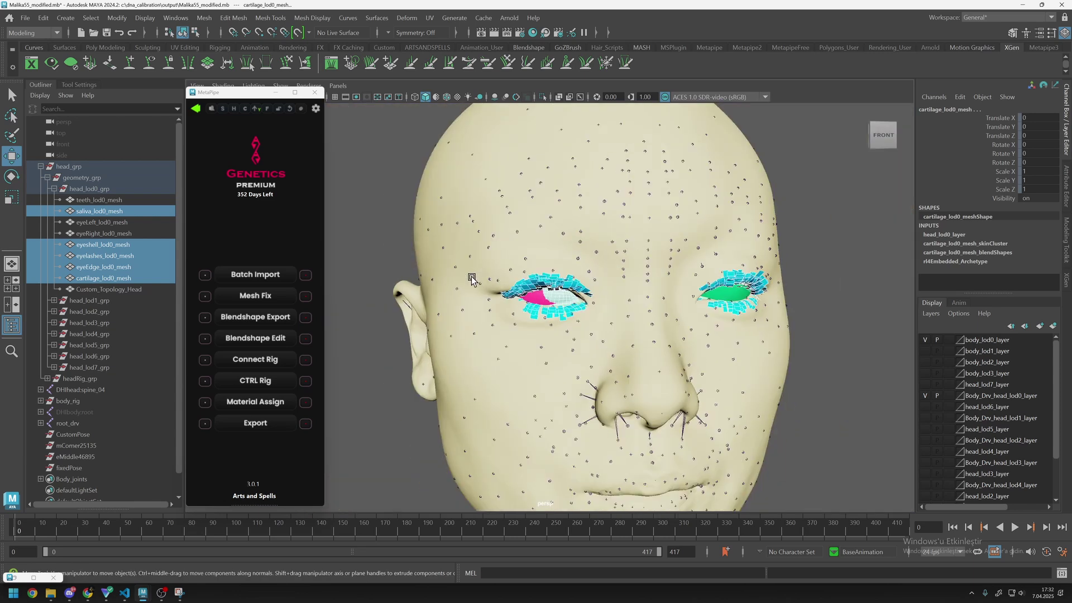
scroll(514, 322, up, 2)
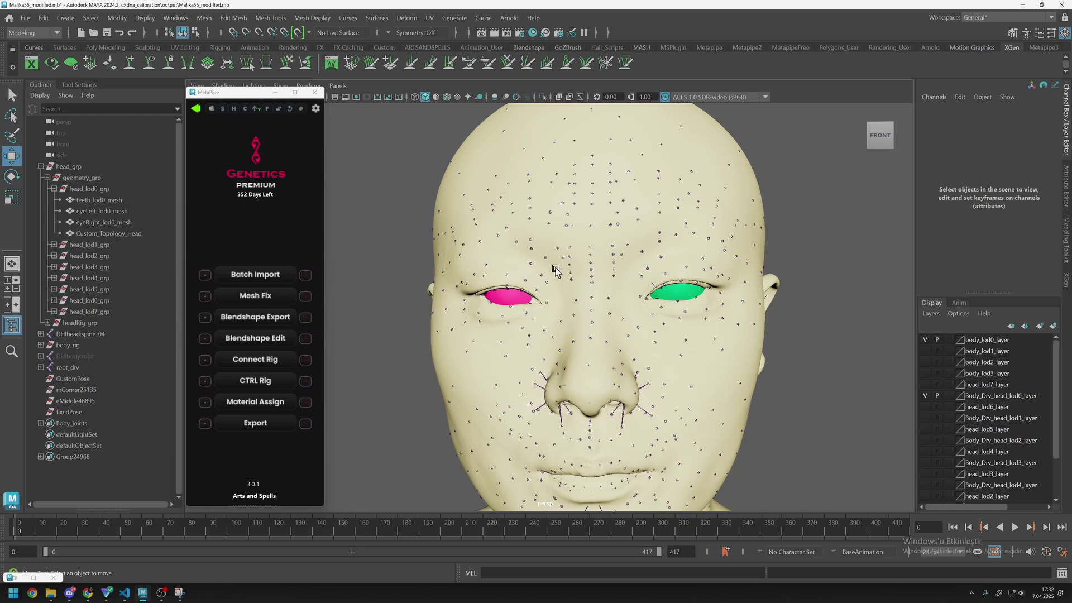
Step: Check the remaining head_lod0_grp meshes one by one: Custom_Topology_Head, both eyes and the teeth
click(106, 233)
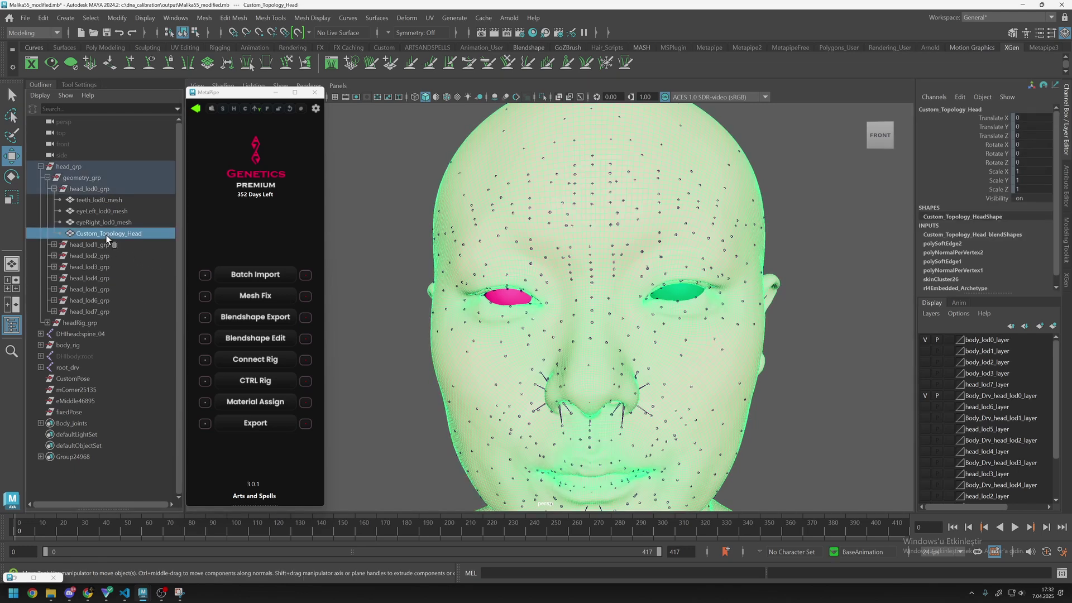
click(103, 222)
click(103, 211)
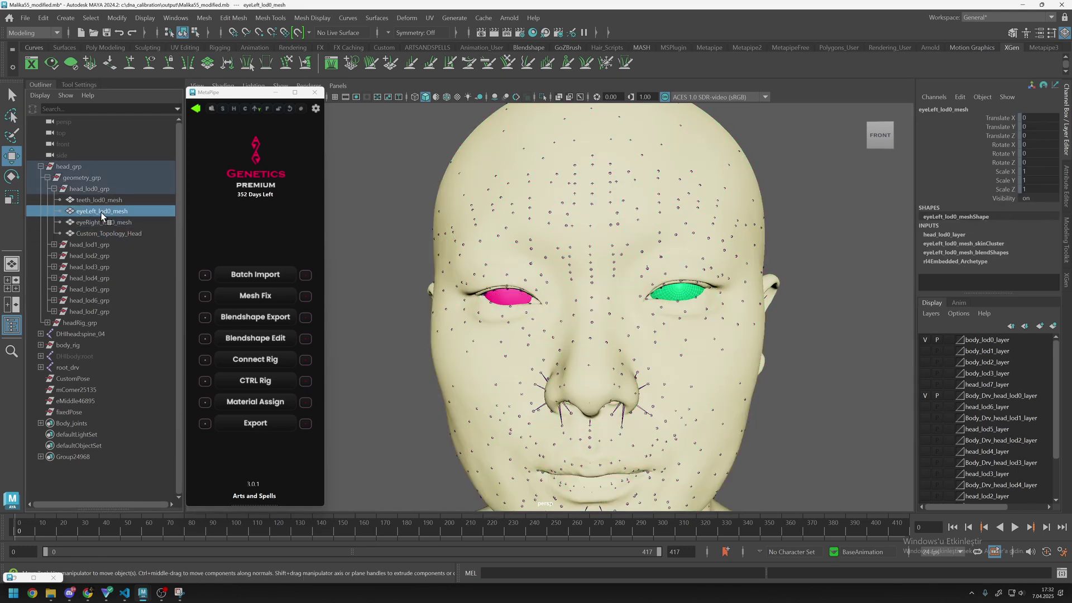
click(106, 201)
scroll(536, 326, down, 8)
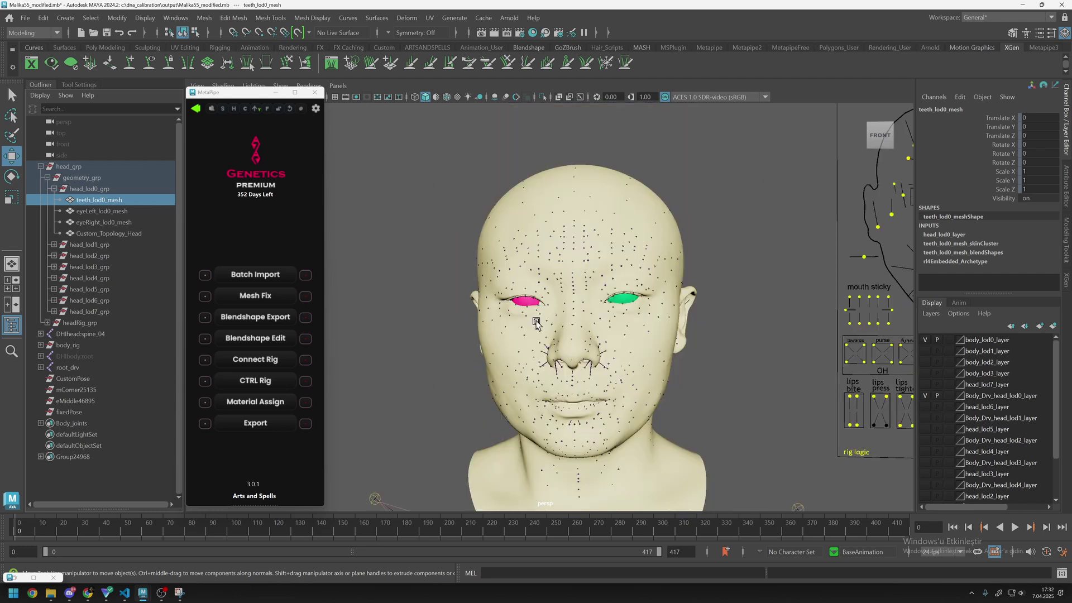
alt+middle_drag(558, 418, 557, 351)
click(548, 128)
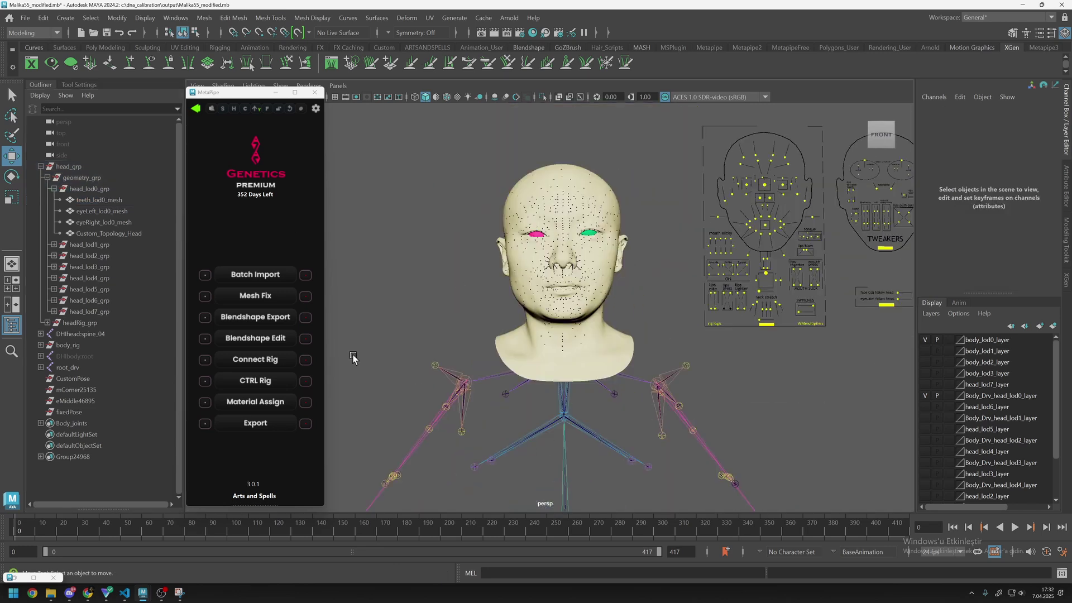